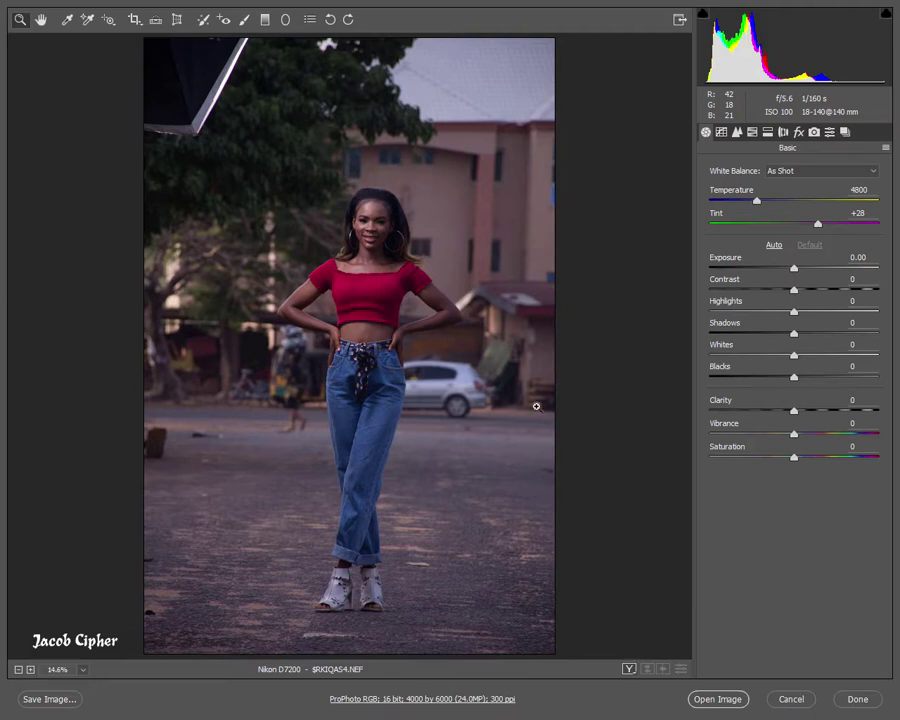
Step: Raise the photo's Vibrance to +72
left_click_drag(794, 433, 843, 449)
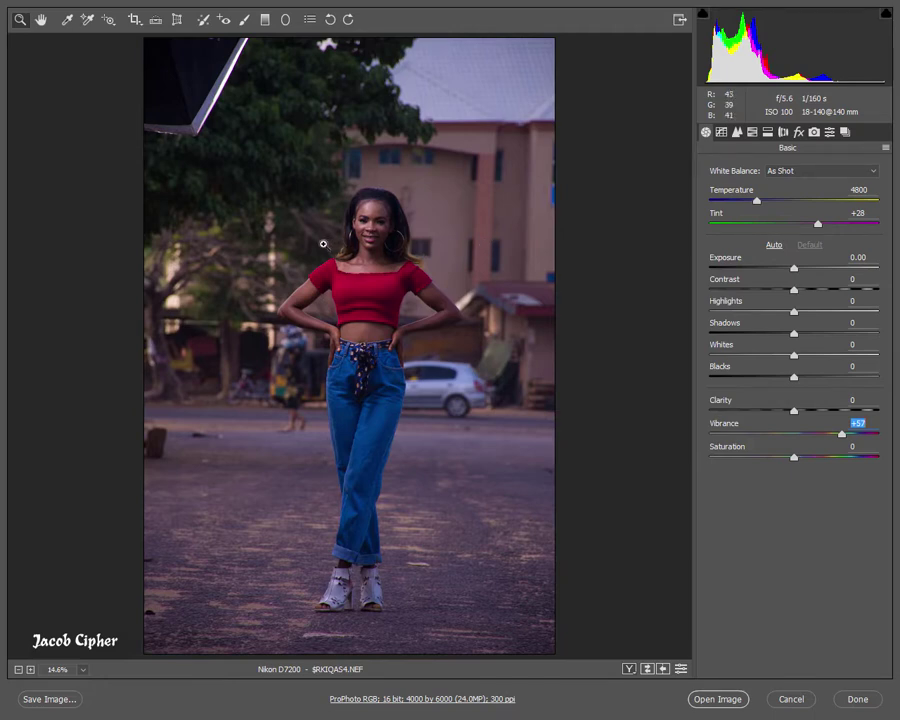
key("Up")
key("Up")
key("Up")
key("Up")
key("Up")
key("Up")
key("Up")
key("Up")
key("Up")
key("Up")
key("Up")
key("Up")
key("Up")
key("Up")
key("Up")
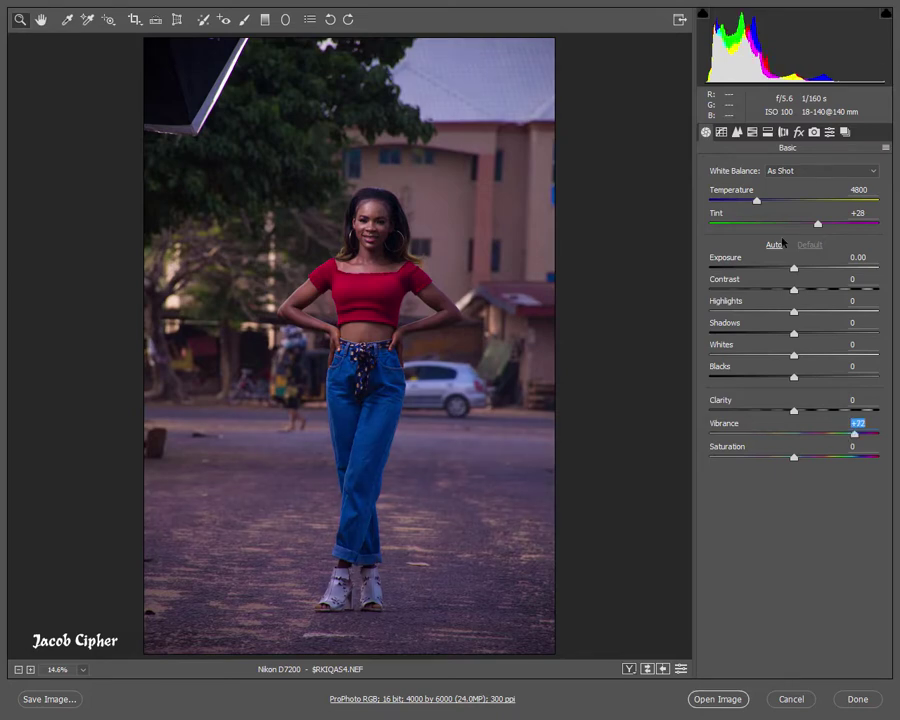
Step: Set the photo's Clarity to +5 and lift Shadows to +82
left_click(860, 399)
key("Up")
key("Up")
key("Up")
key("Up")
key("Up")
left_click(862, 333)
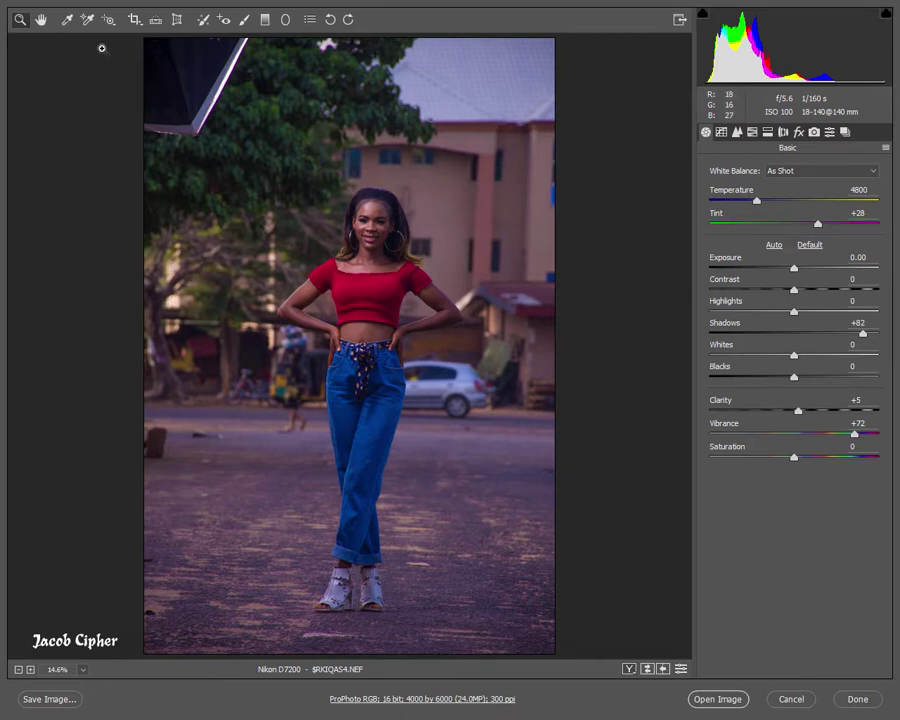
Step: Paint the bright foliage at the photo's left edge using the Adjustment Brush at size 14 with Temperature +41
left_click(244, 20)
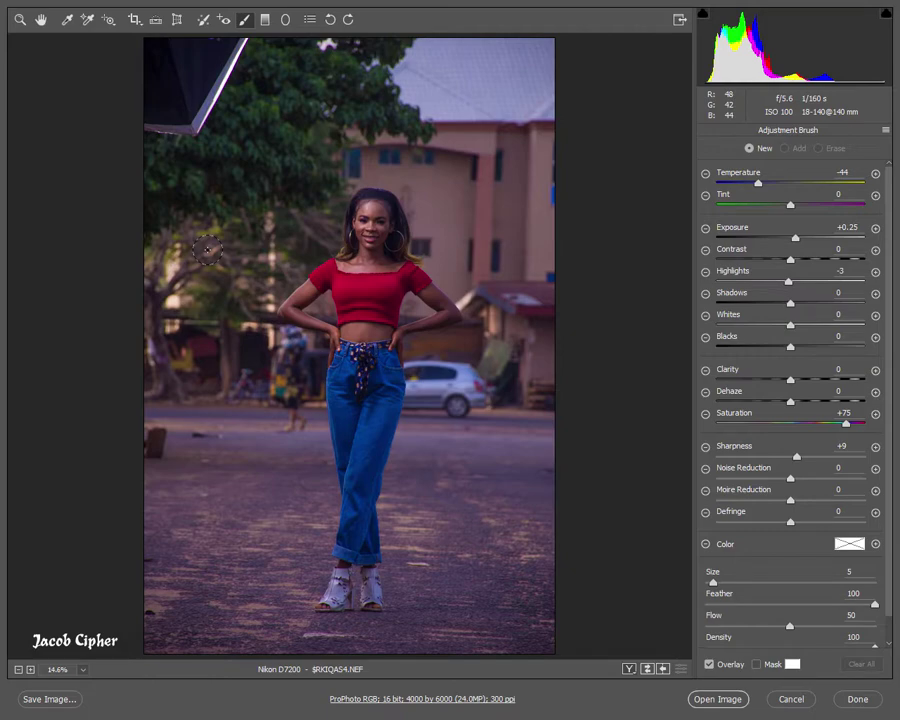
key("bracketright")
key("bracketright")
key("bracketright")
key("bracketright")
key("bracketright")
key("bracketright")
key("bracketright")
key("bracketright")
key("bracketright")
left_click_drag(757, 183, 820, 189)
left_click(200, 258)
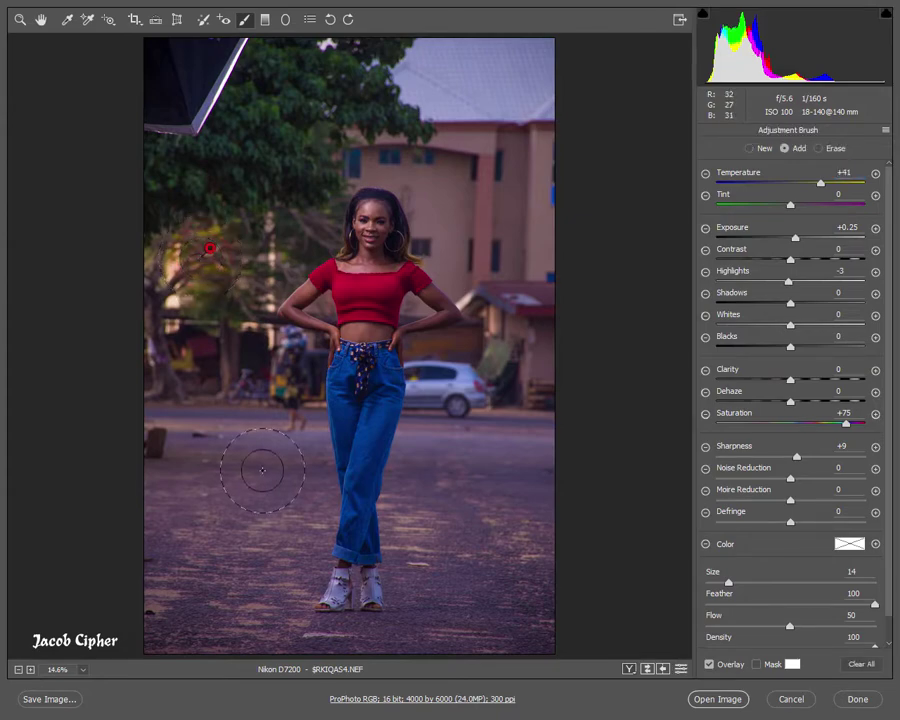
mouse_move(179, 290)
left_mouse_down()
mouse_move(160, 262)
mouse_move(182, 270)
left_mouse_up()
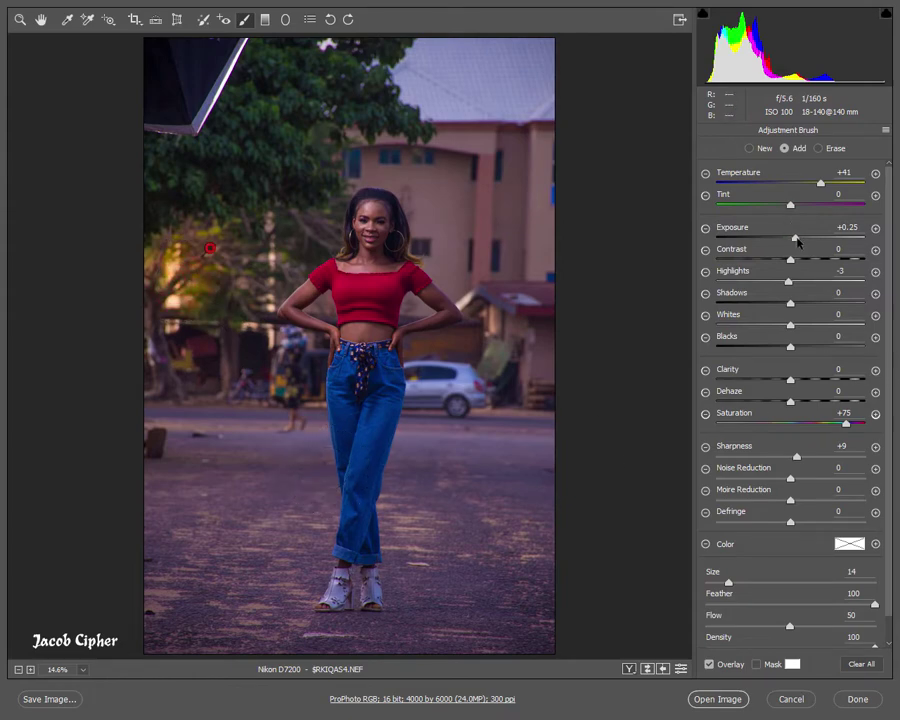
Step: Strengthen the foliage brush adjustment with Exposure +1.05 and Temperature +51, extending the painted area slightly down the left edge
left_click_drag(794, 238, 815, 249)
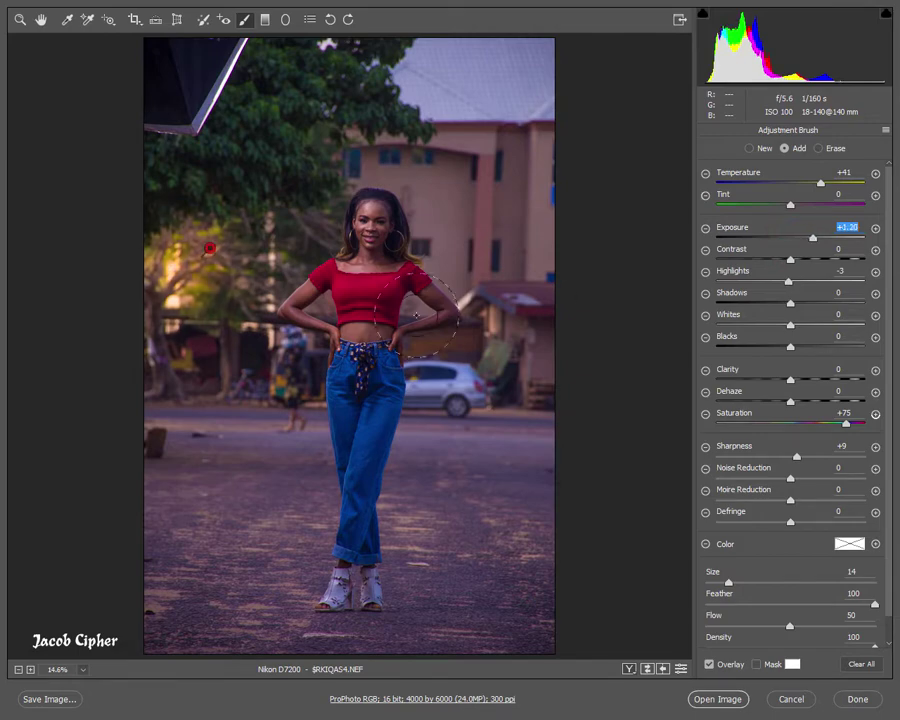
left_click(156, 302)
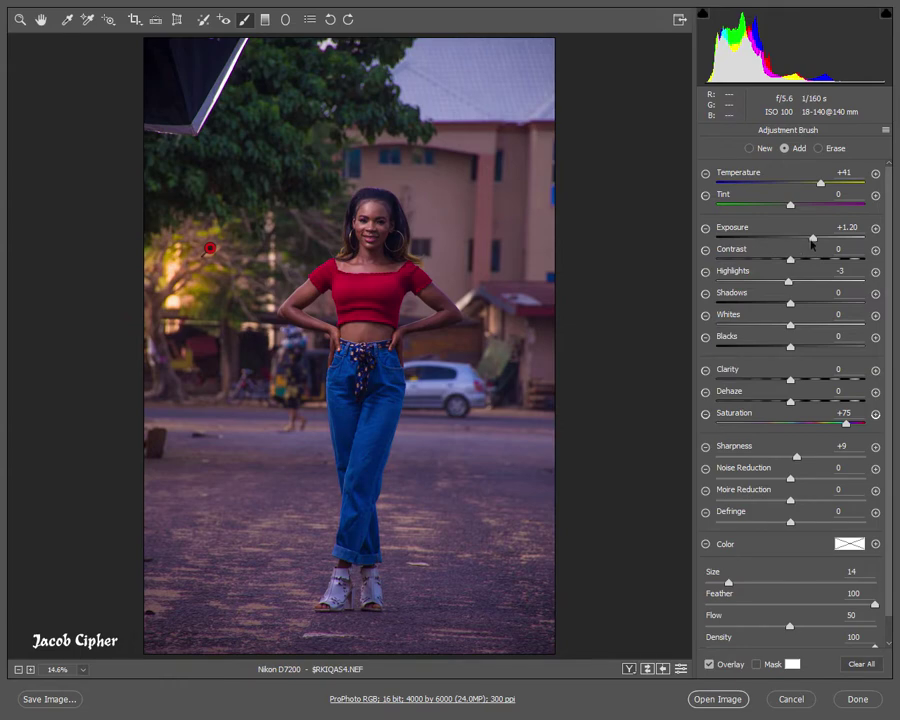
left_click_drag(812, 237, 810, 238)
left_click_drag(820, 182, 832, 188)
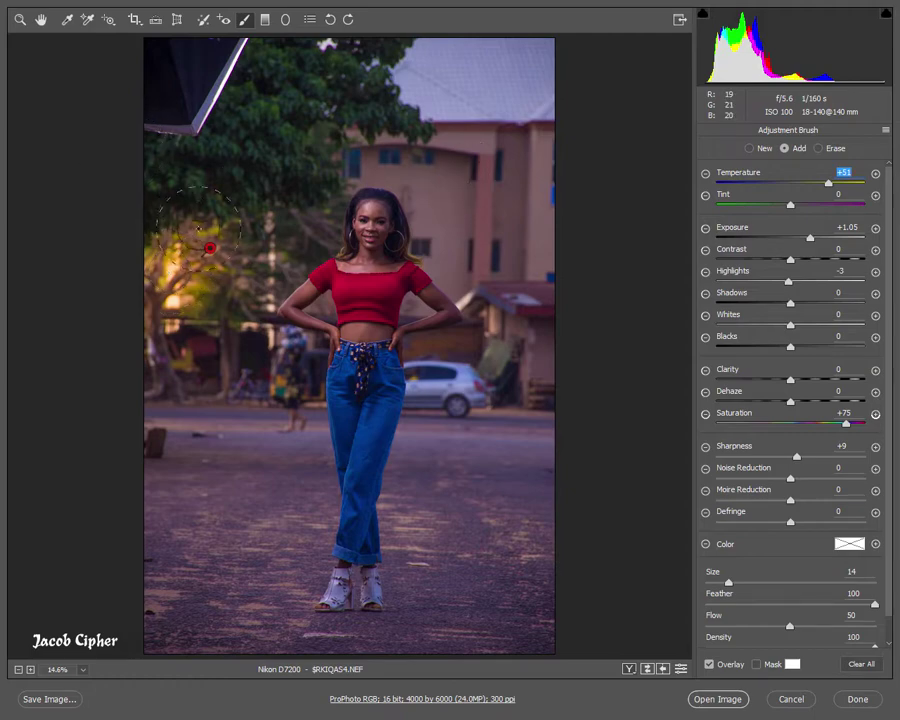
left_click(18, 21)
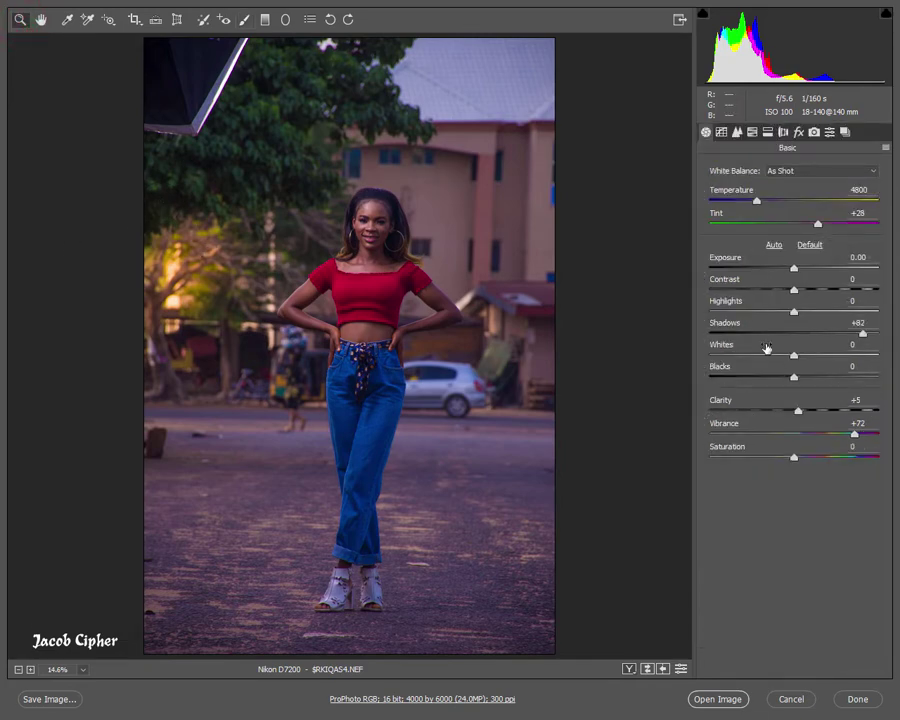
Step: Shift the Blues hue to -13 in the HSL adjustments
left_click(751, 134)
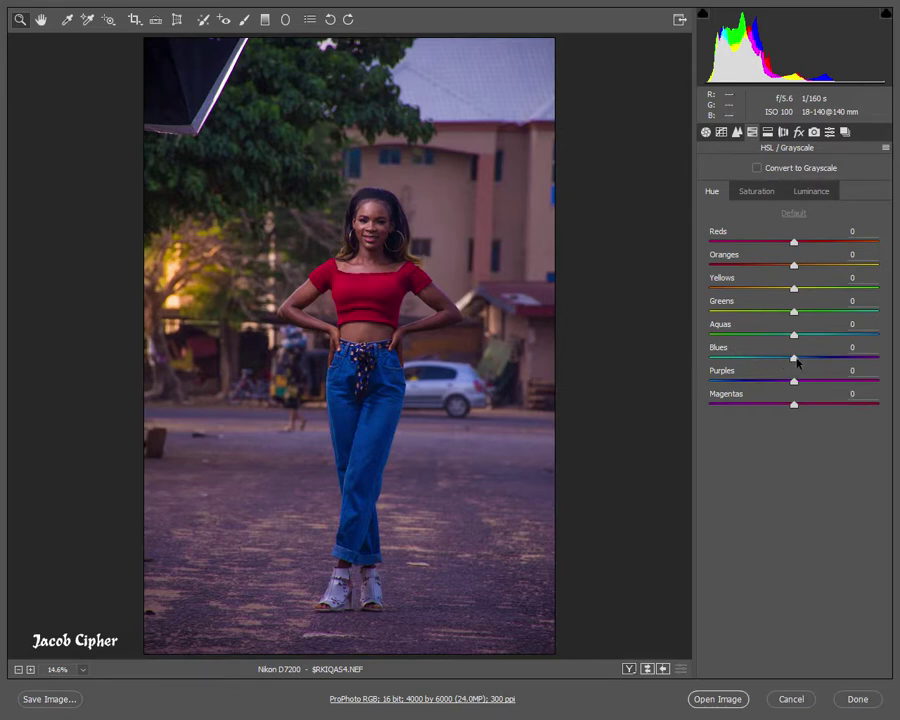
left_click_drag(795, 358, 762, 358)
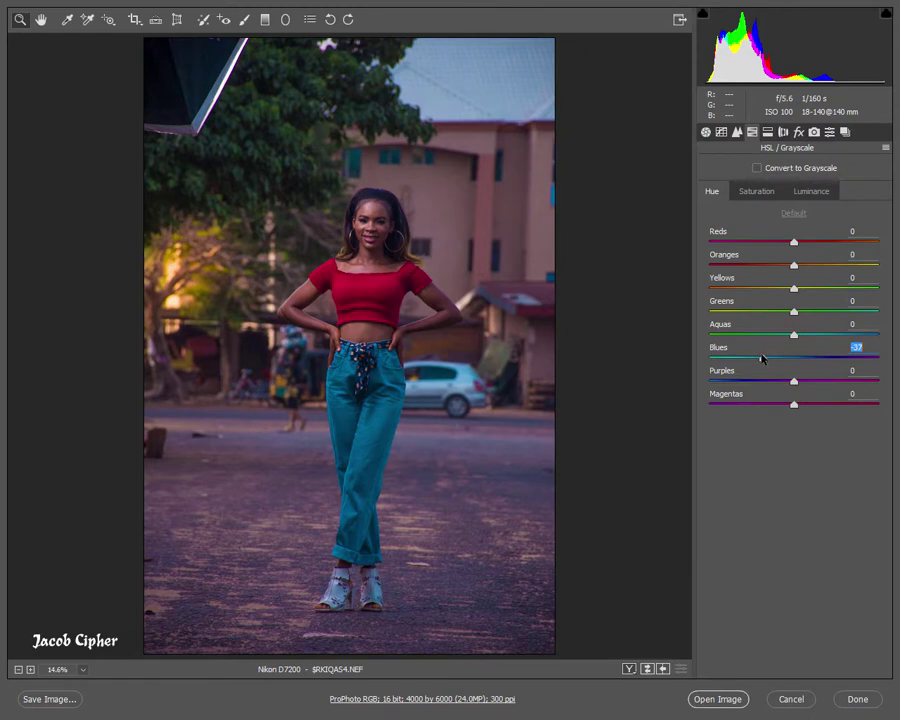
left_click_drag(762, 358, 783, 364)
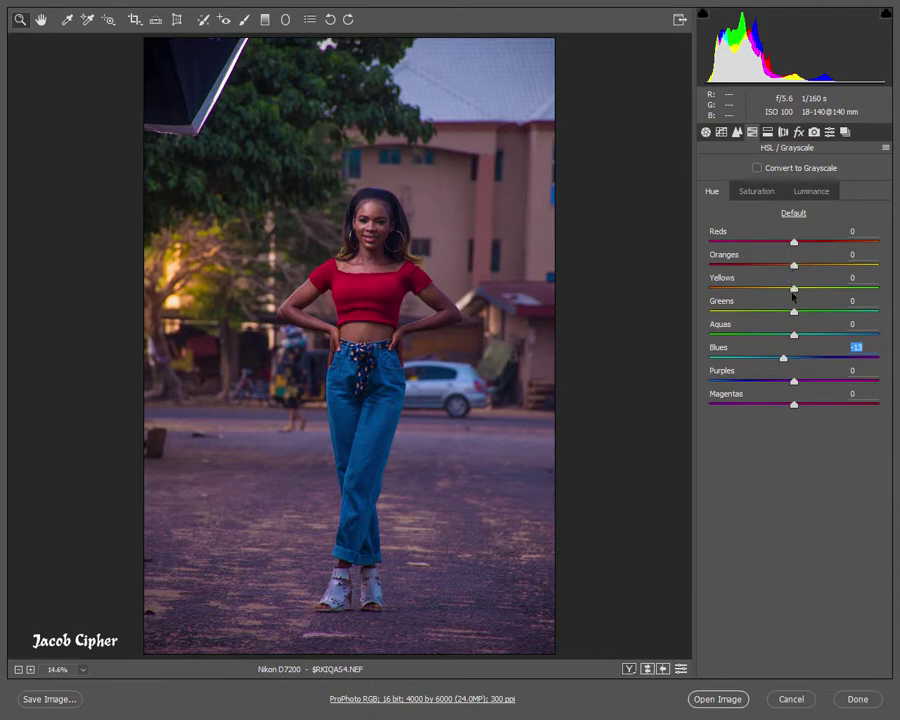
Step: Set the HSL saturation of Yellows to +43 and Oranges to -10
left_click(757, 191)
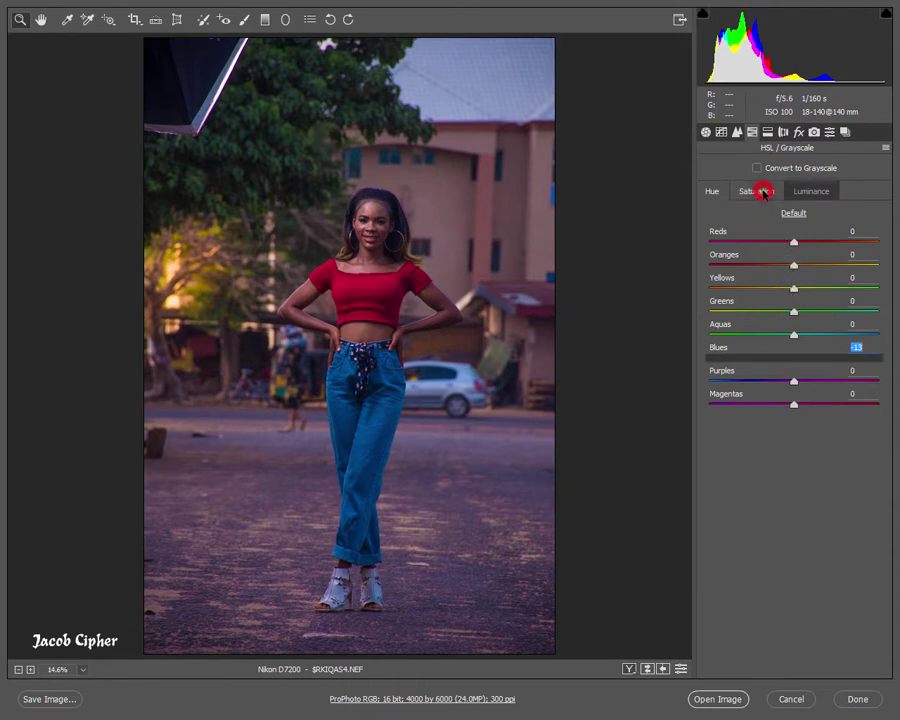
mouse_move(794, 288)
left_mouse_down()
mouse_move(829, 288)
mouse_move(786, 272)
left_mouse_up()
left_click(795, 268)
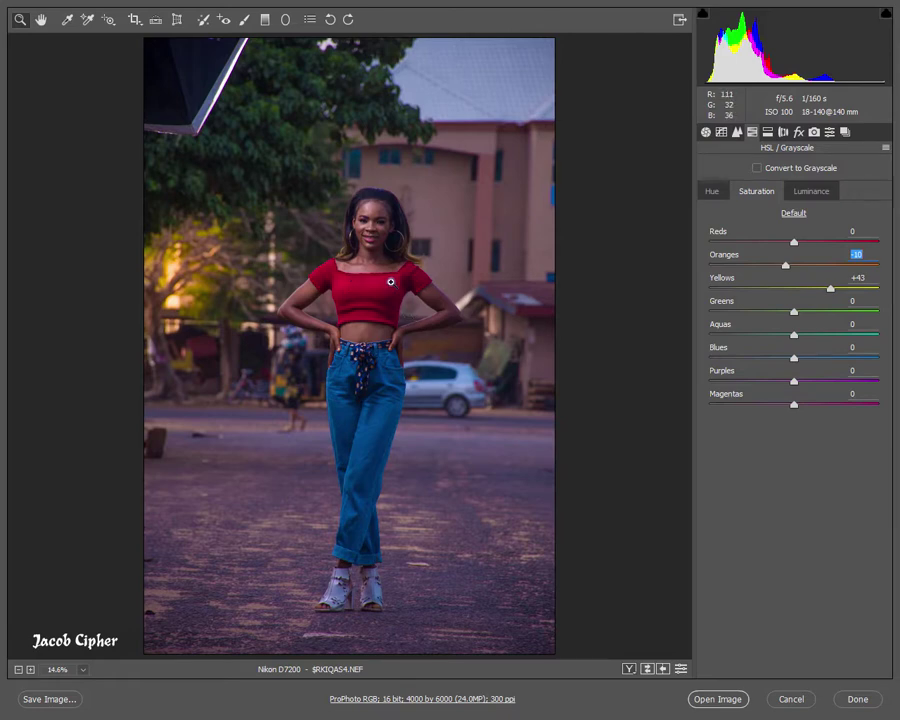
Step: Shift the Greens hue all the way toward yellow in the HSL adjustments
left_click(712, 190)
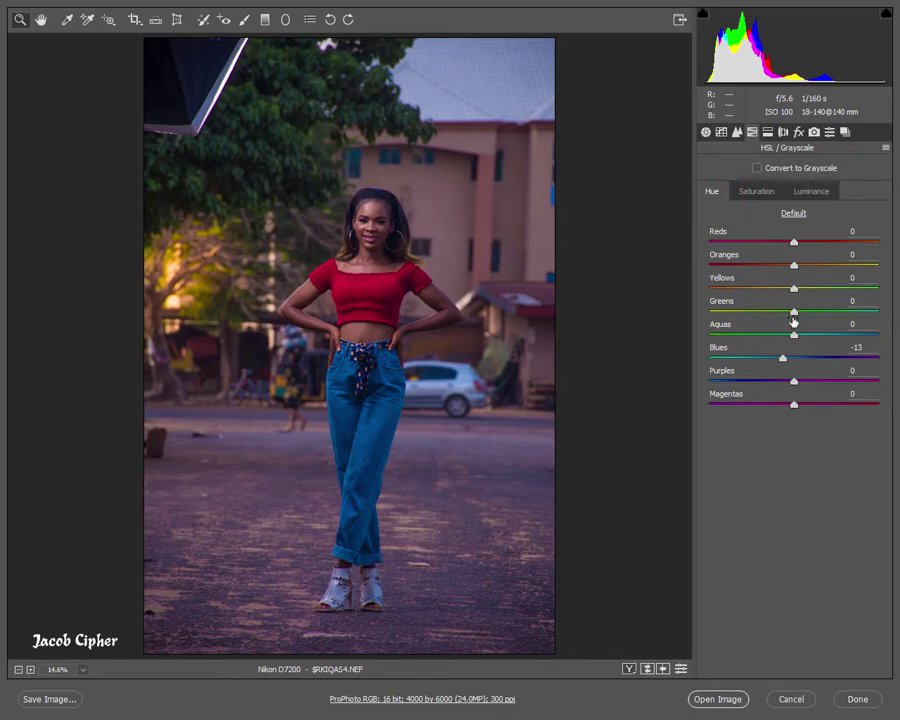
left_click_drag(794, 311, 728, 311)
left_click_drag(725, 313, 679, 313)
left_click(768, 192)
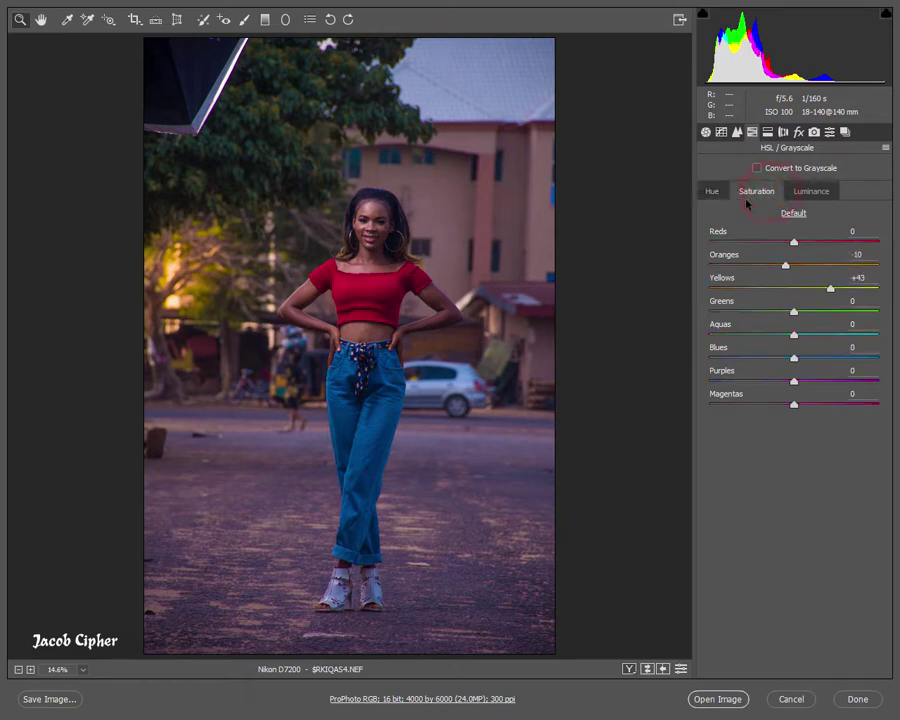
left_click(720, 133)
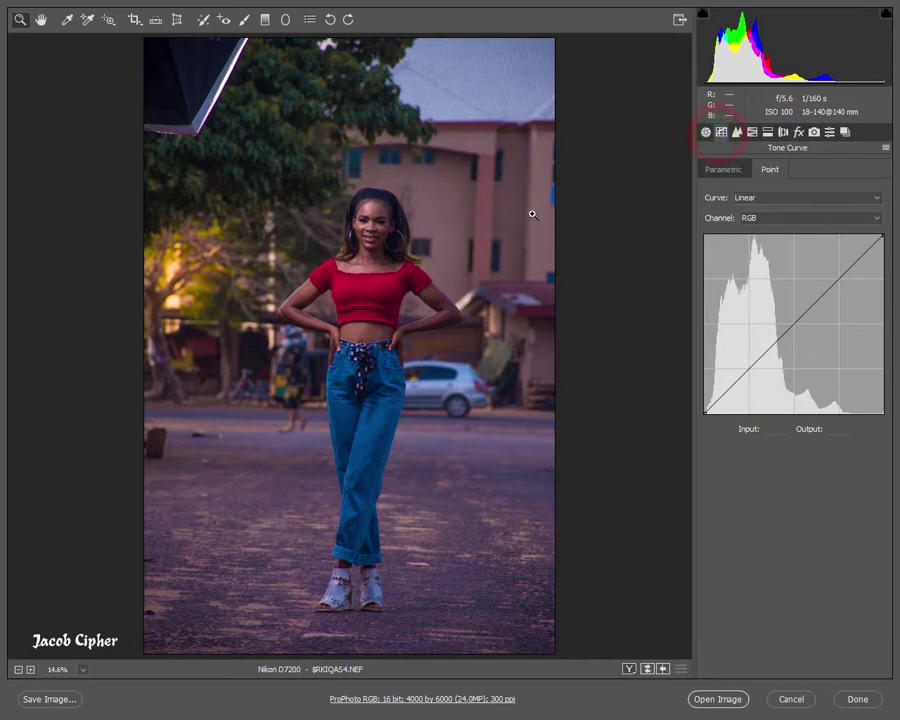
left_click(706, 132)
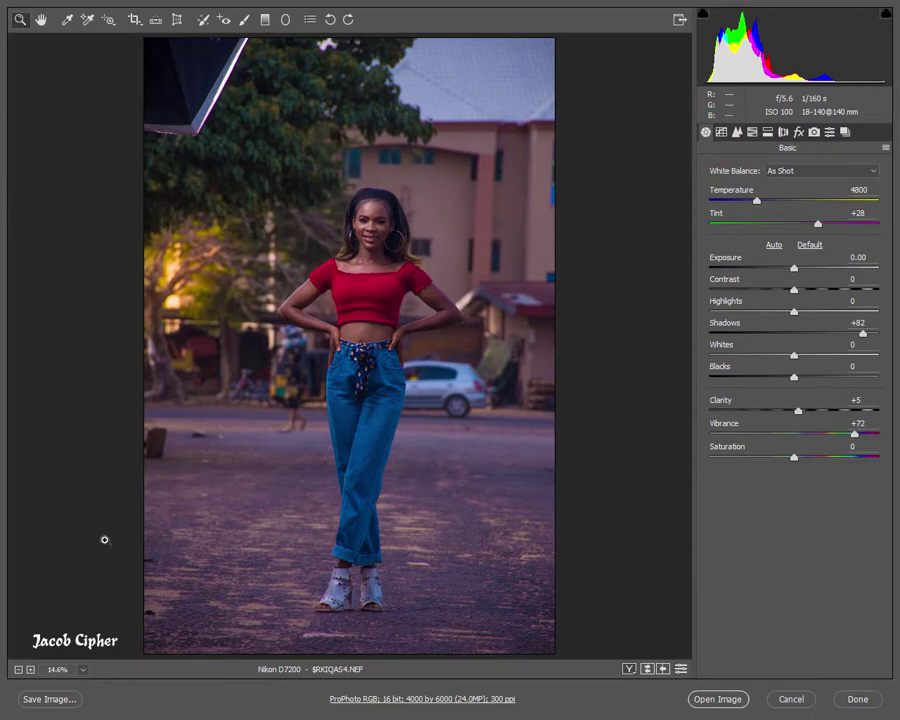
Step: Open the image save options and keep the destination as Save in Same Location
left_click(52, 702)
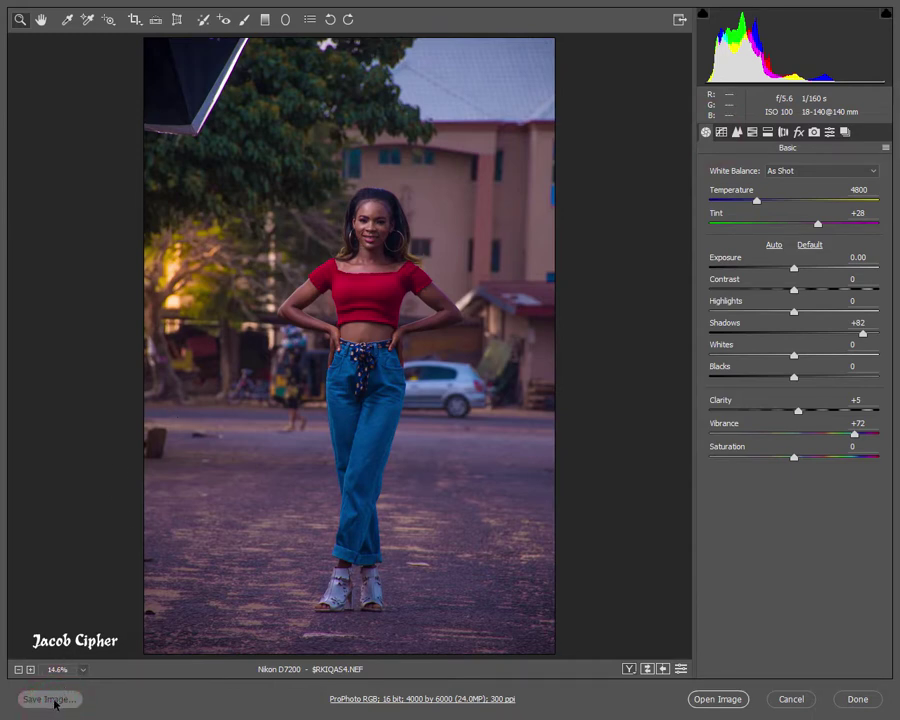
left_click(52, 700)
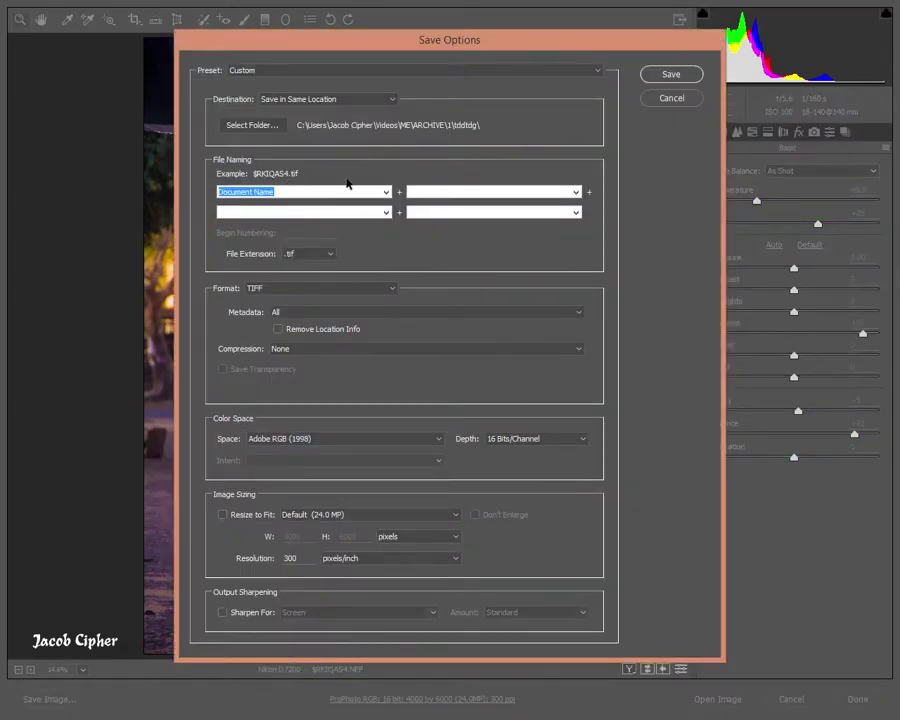
left_click(346, 98)
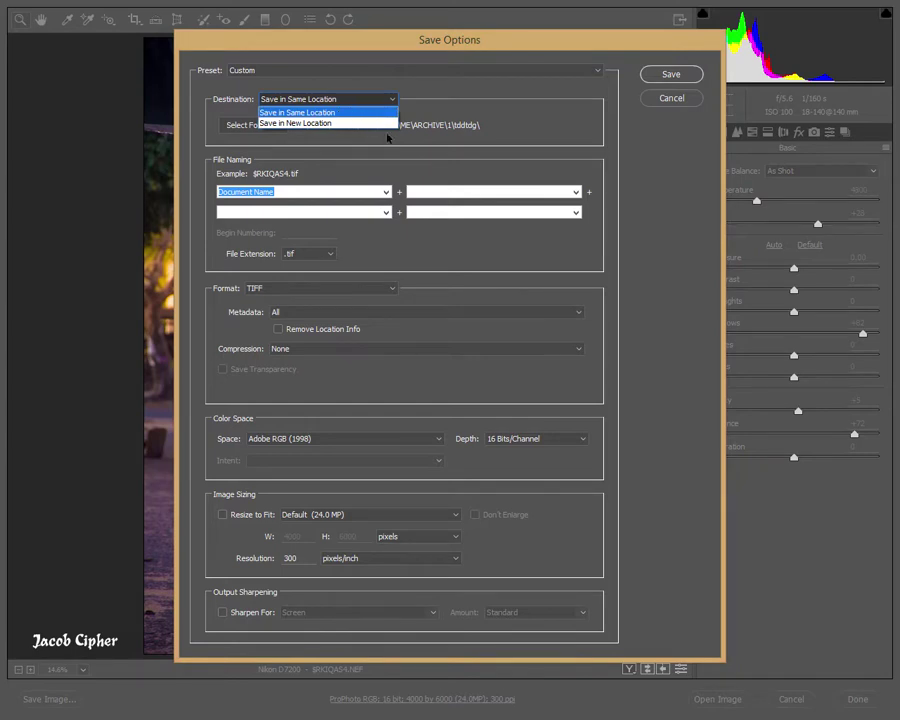
left_click(580, 121)
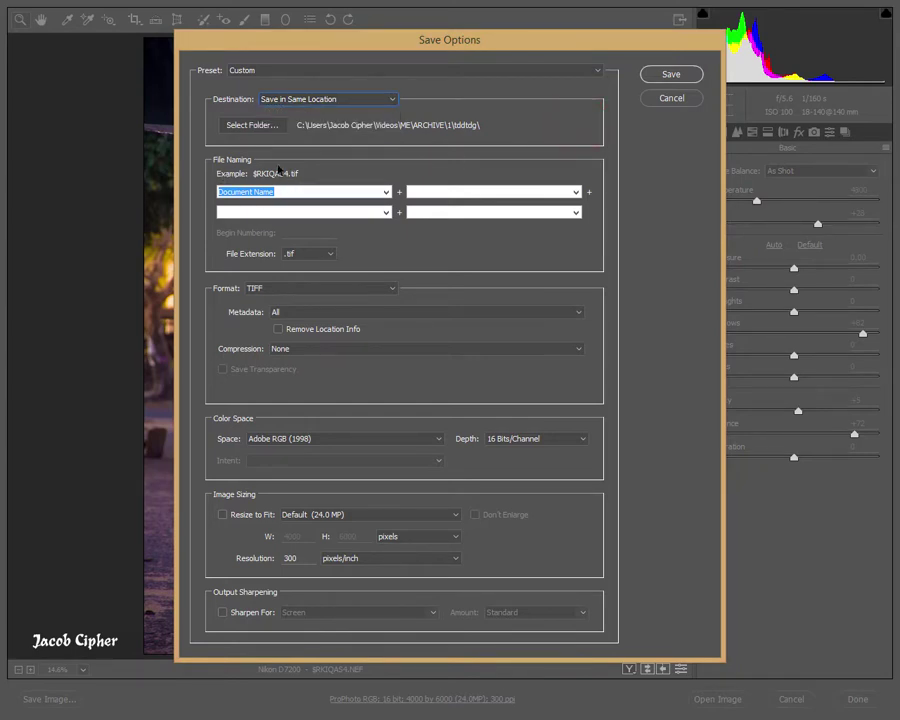
Step: Choose TIFF as the save format and include All metadata
left_click(338, 288)
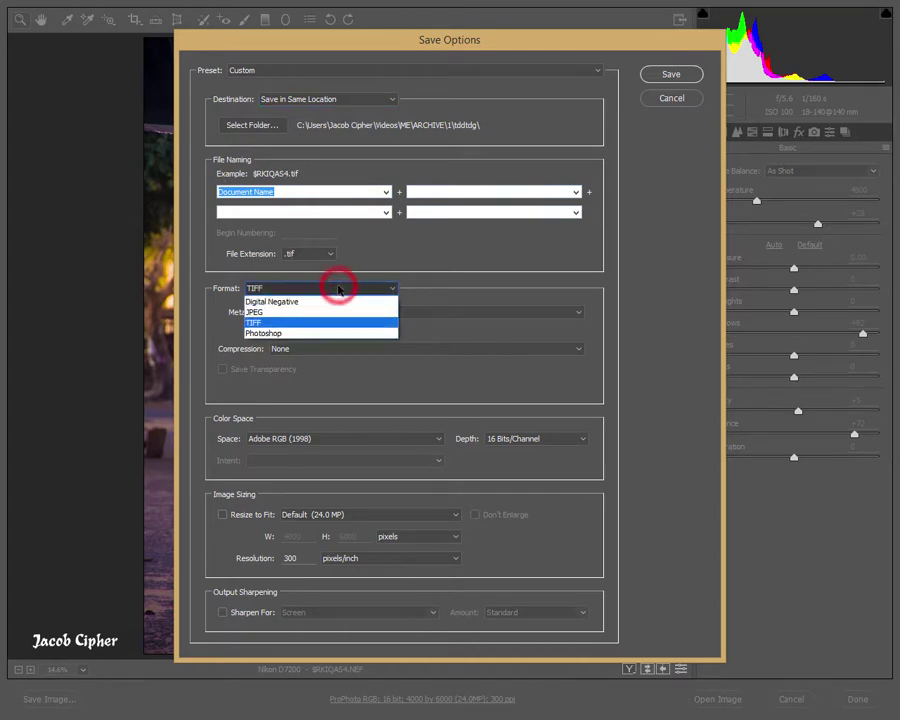
left_click(293, 323)
left_click(300, 287)
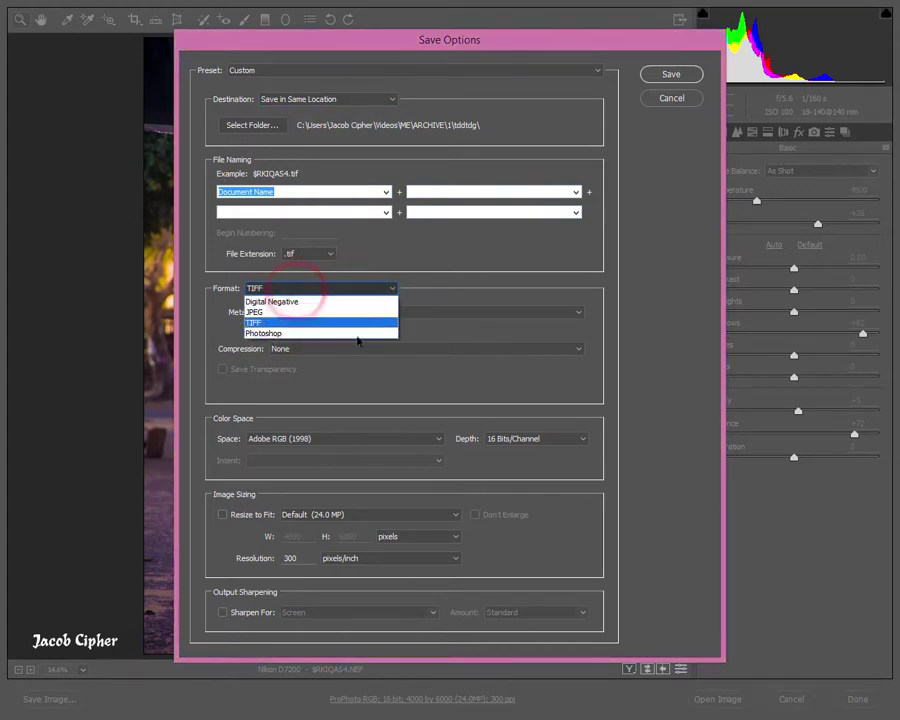
left_click(299, 290)
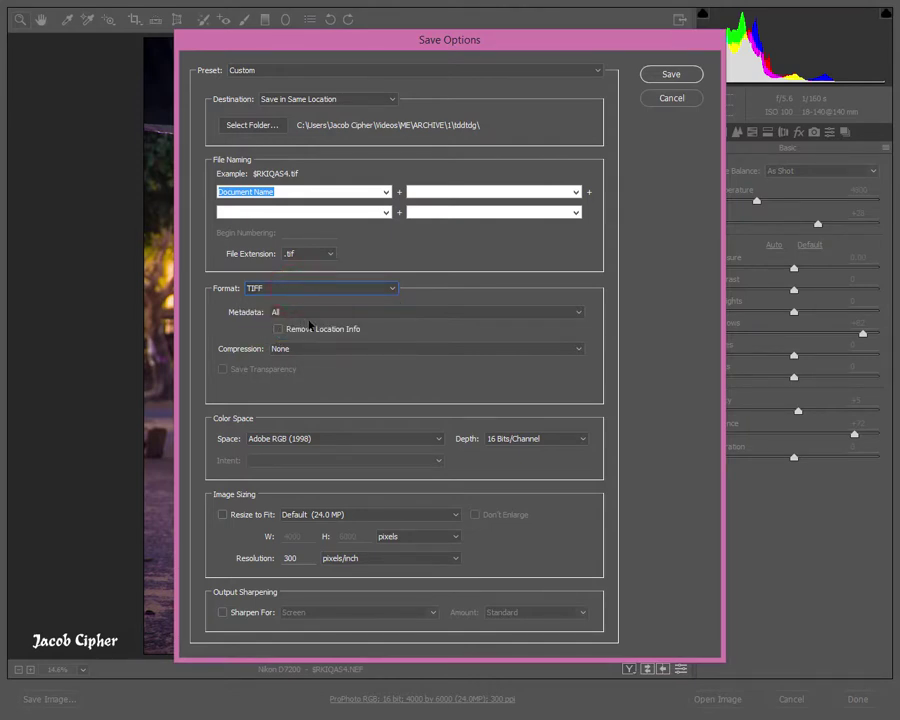
left_click(313, 313)
left_click(297, 358)
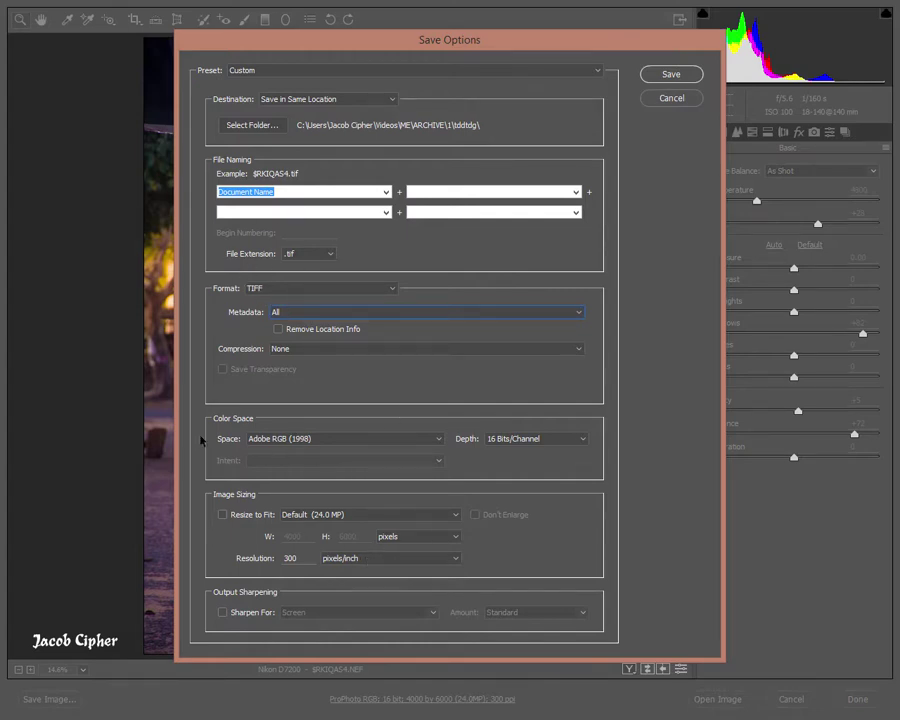
Step: Select Adobe RGB (1998) as the color space for the saved image
left_click(320, 440)
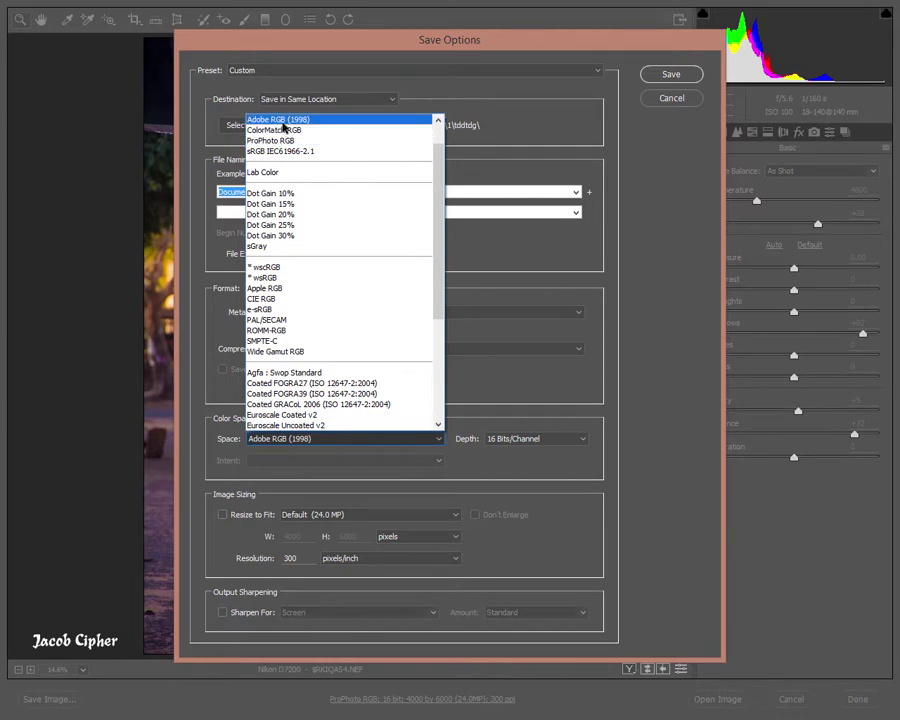
left_click(282, 120)
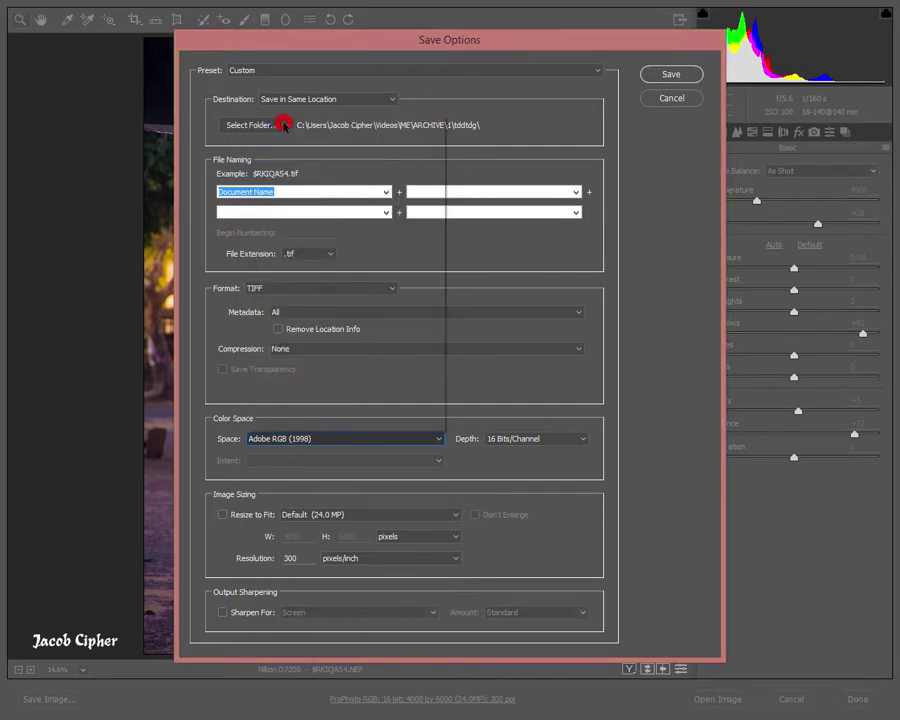
left_click(451, 377)
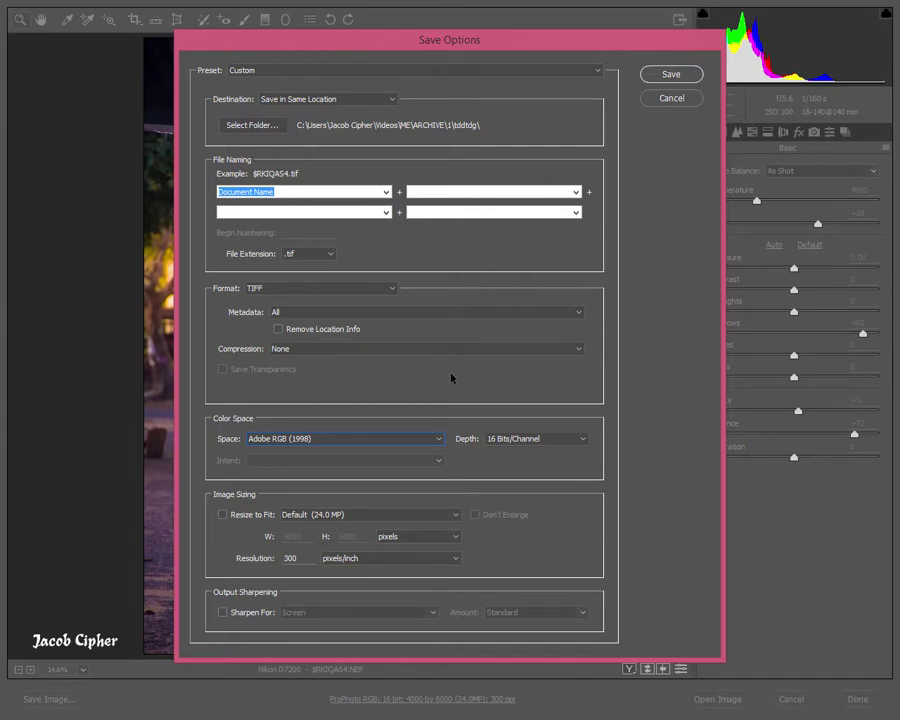
Step: Review the available color spaces for the saved image and keep Adobe RGB (1998)
left_click(380, 438)
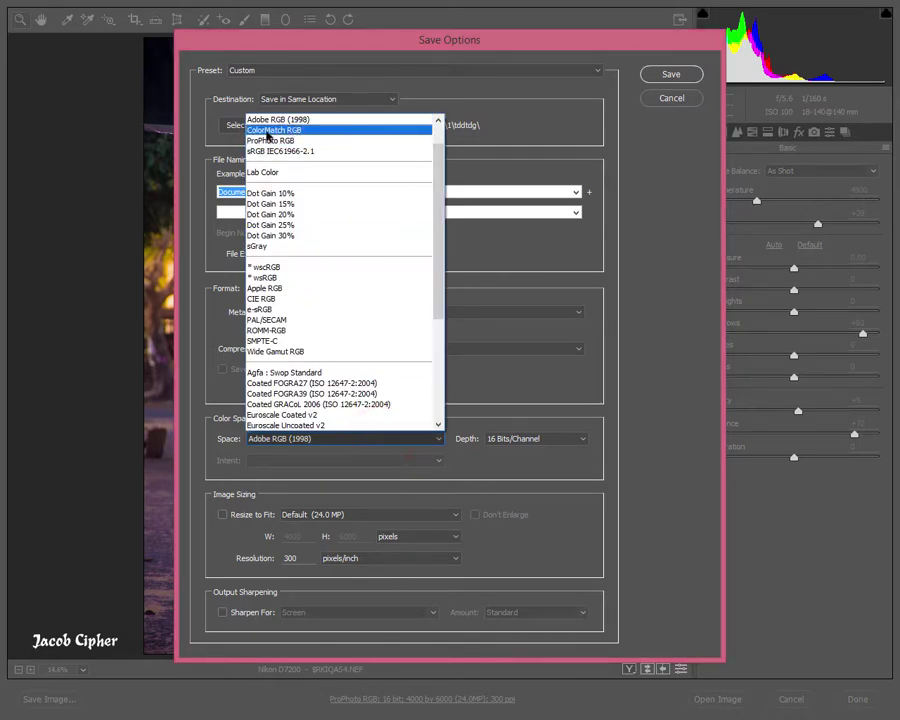
left_click(547, 251)
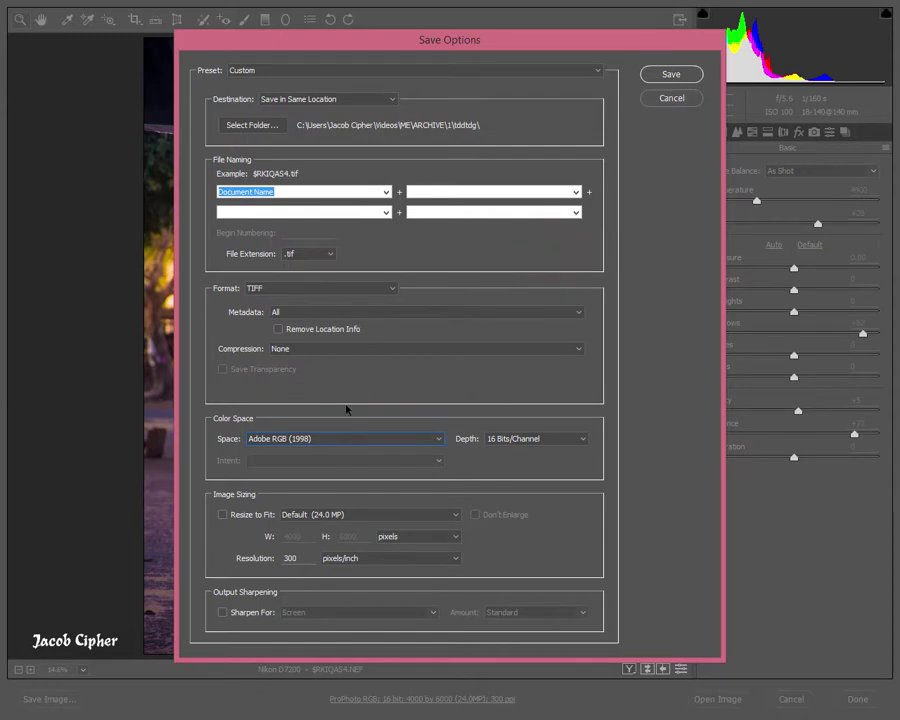
left_click(376, 443)
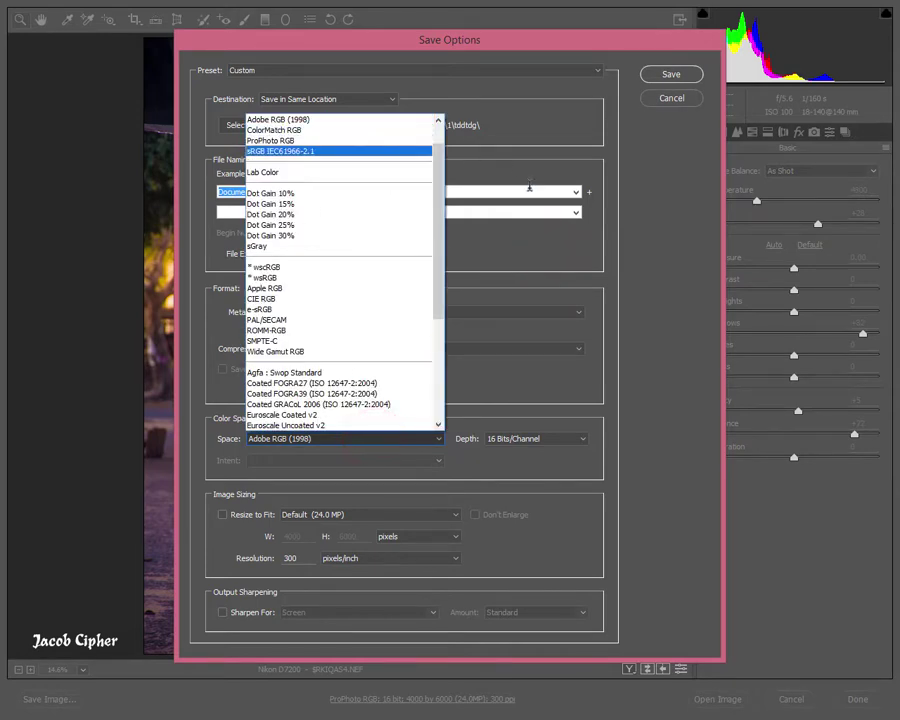
left_click(530, 177)
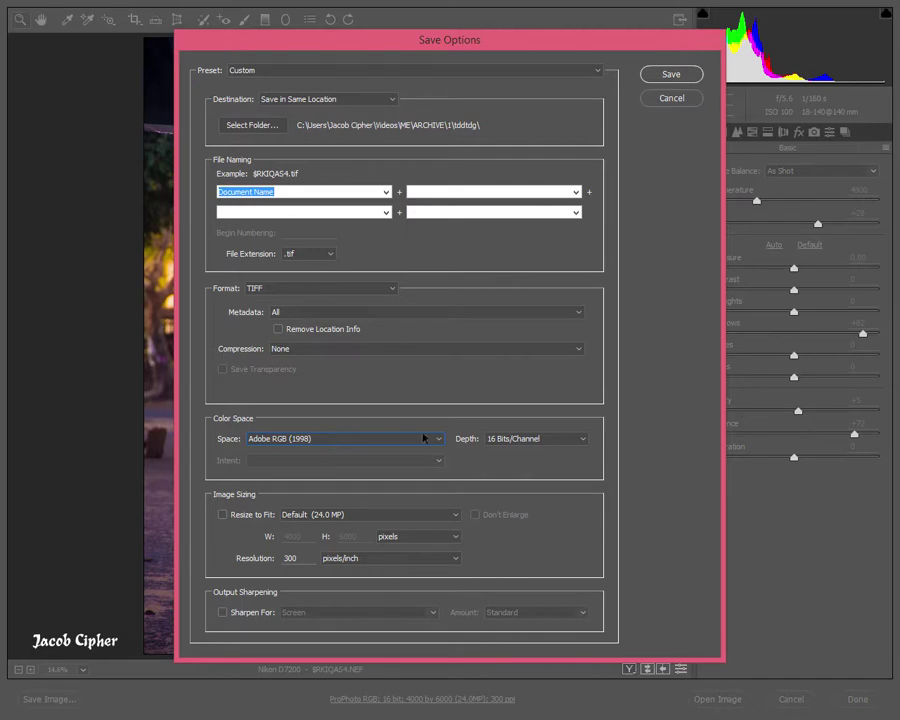
left_click(335, 438)
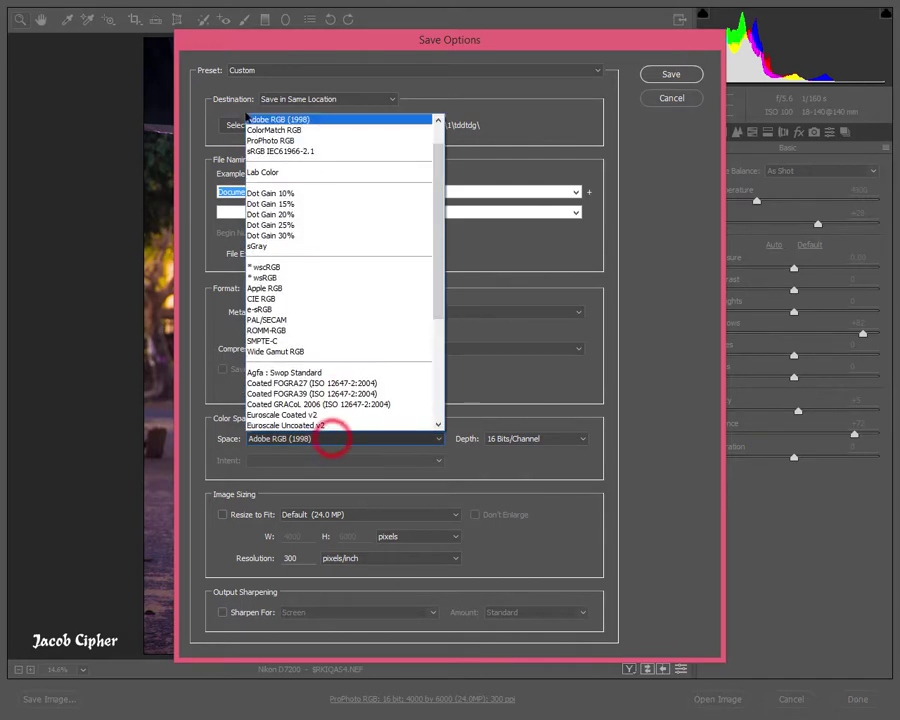
left_click(284, 118)
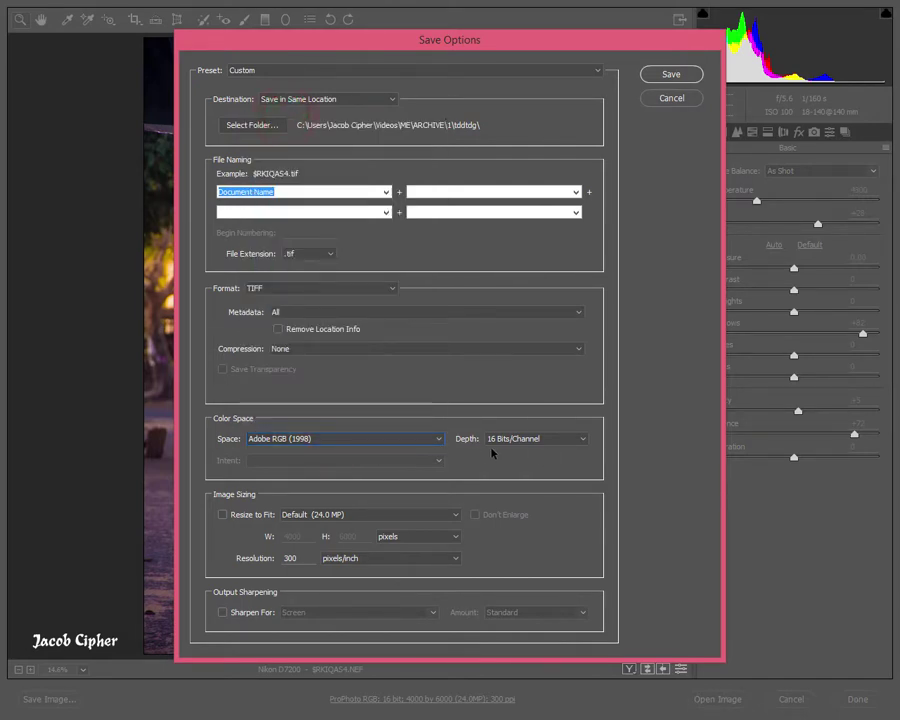
Step: Review the bit depth choices for the saved image and keep 16 Bits/Channel
left_click(530, 447)
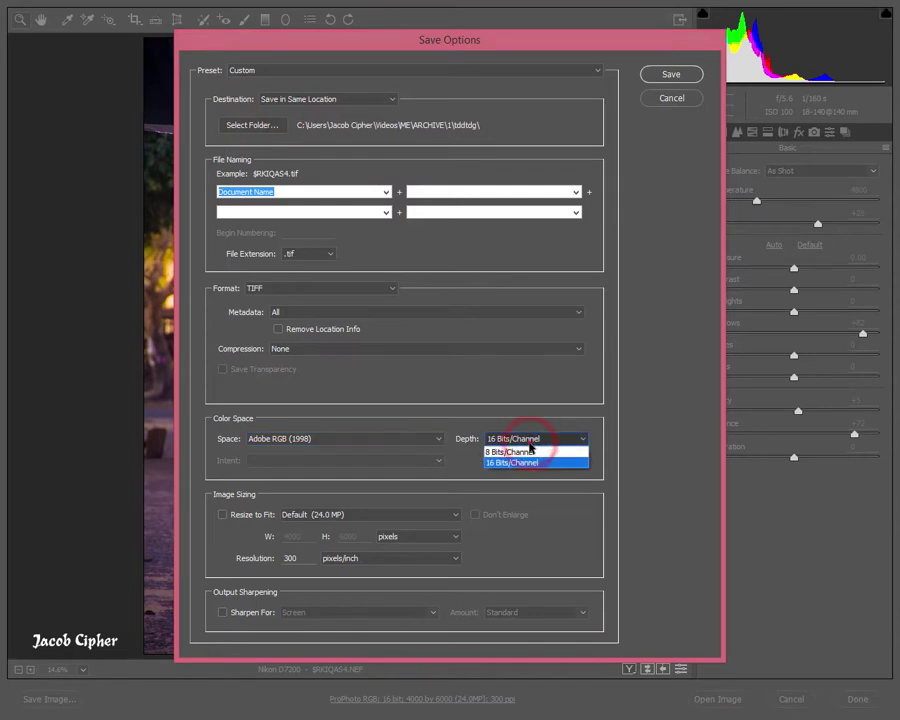
left_click(530, 447)
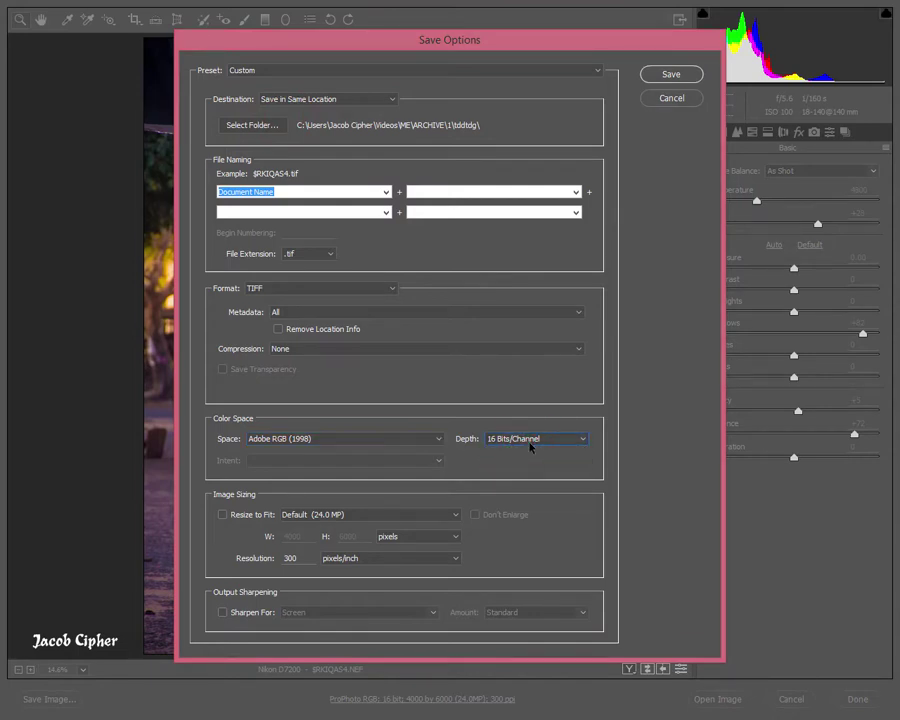
left_click(509, 438)
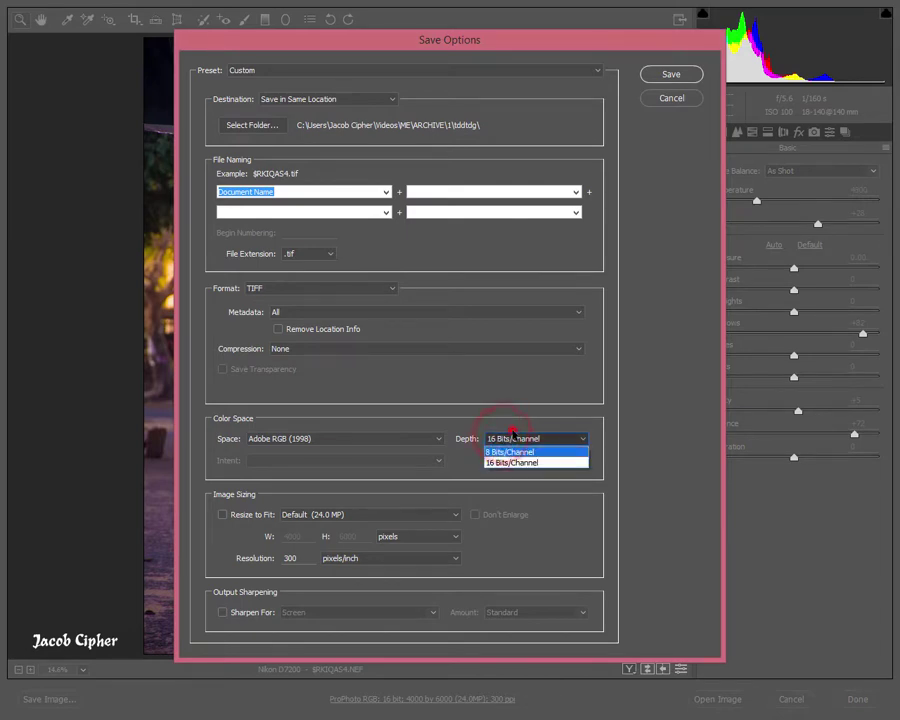
left_click(511, 436)
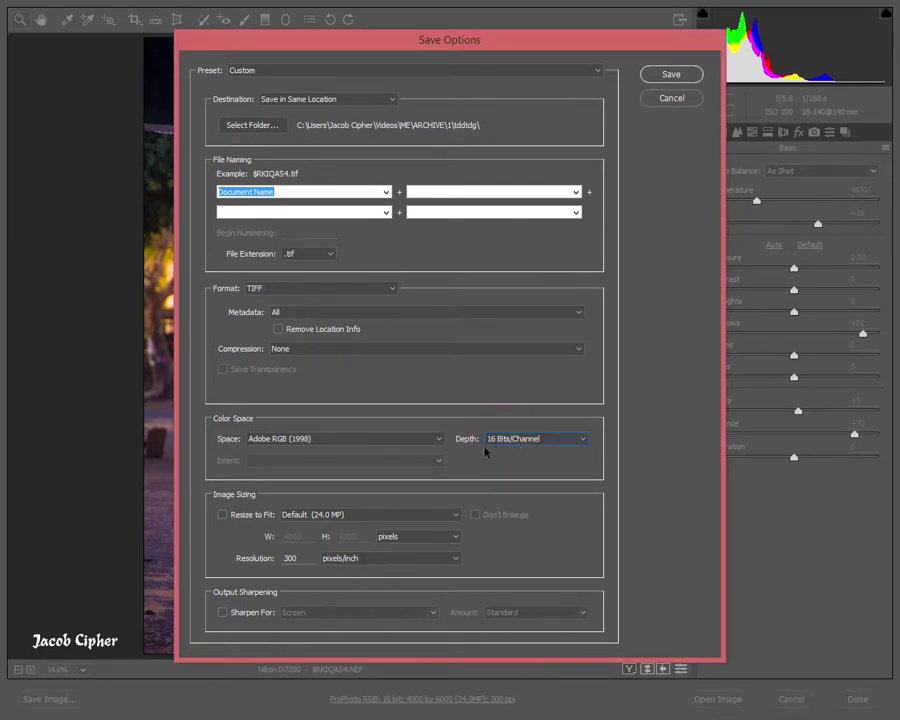
left_click(519, 438)
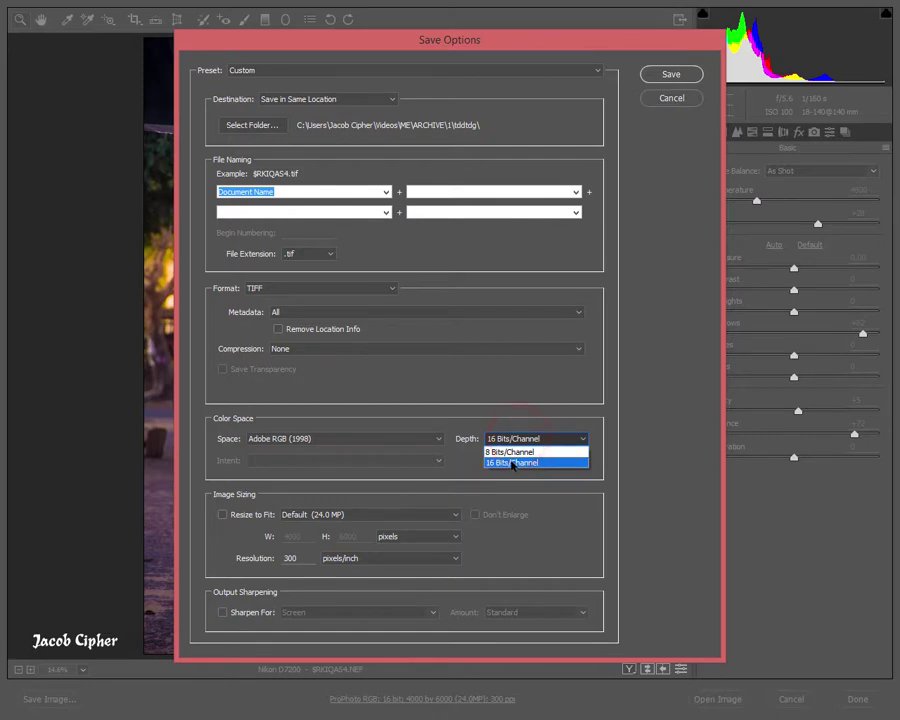
left_click(478, 437)
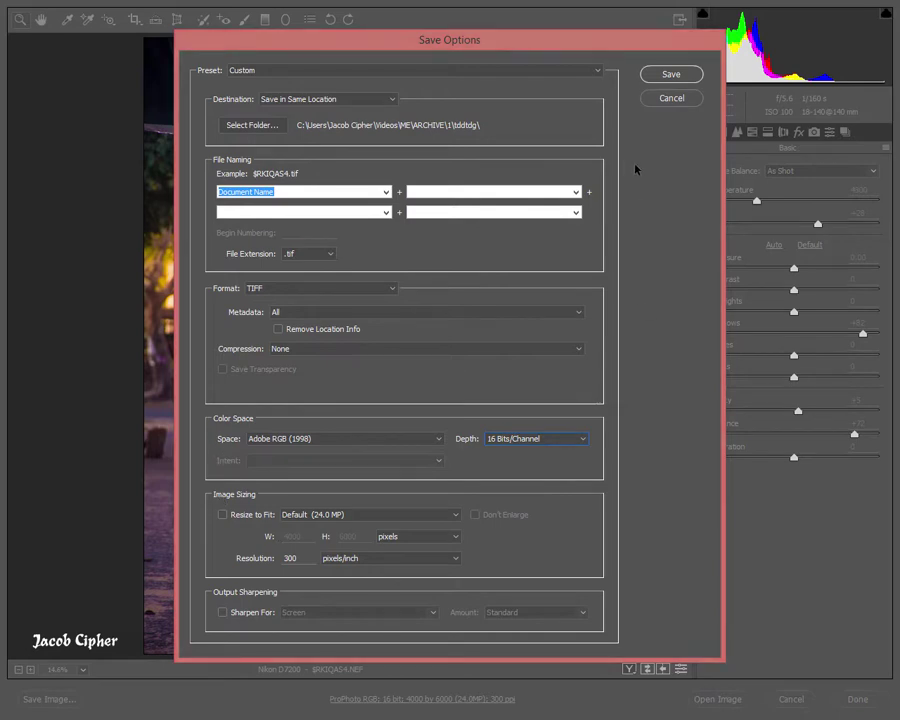
Step: Dismiss the save options without saving and open the graded RAW photo in Photoshop
left_click(680, 98)
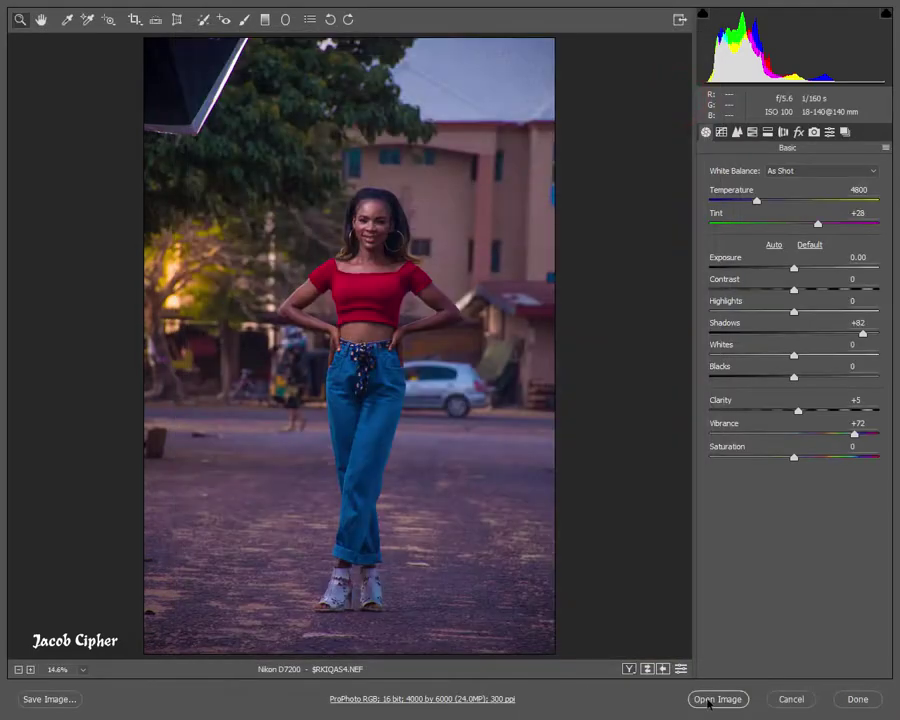
left_click(708, 700)
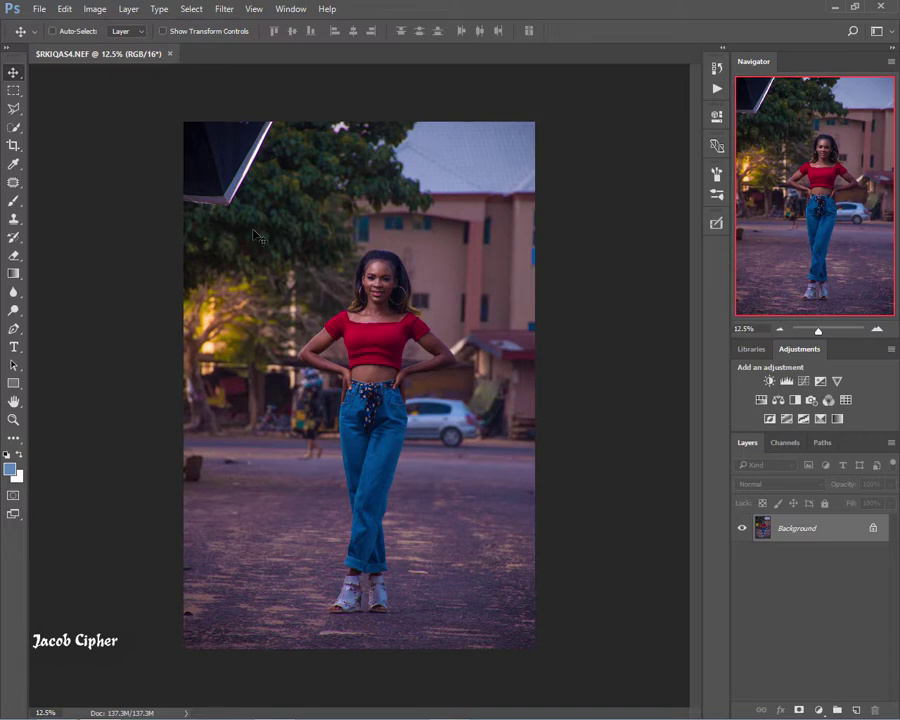
Step: Crop the photo to a 4:5 ratio, rotated slightly counterclockwise and repositioned to keep the woman's whole figure and shoes in frame
left_click(14, 146)
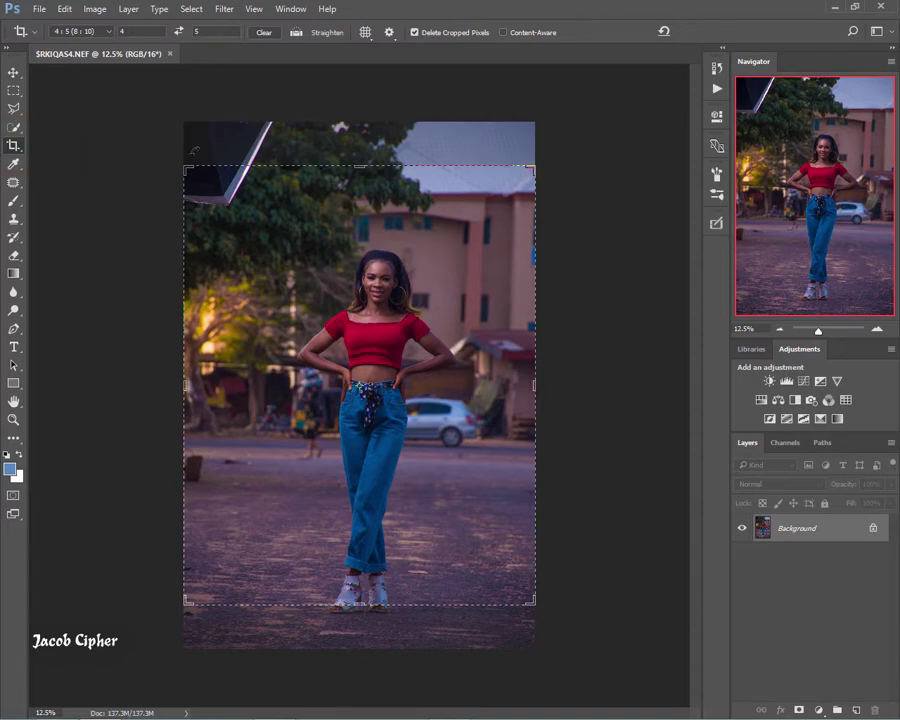
left_click(434, 484)
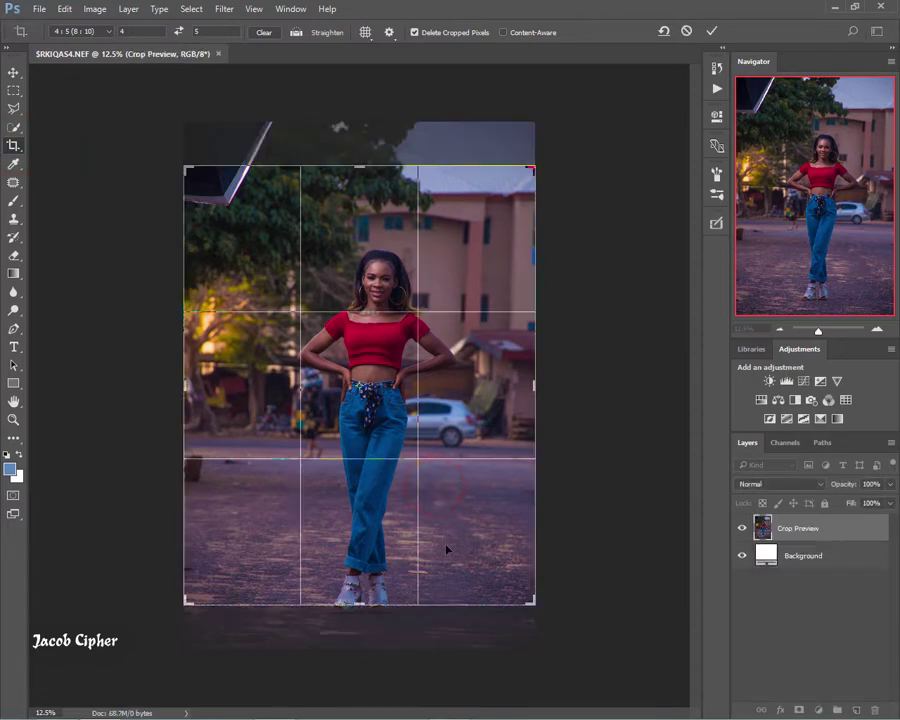
left_click_drag(446, 556, 444, 536)
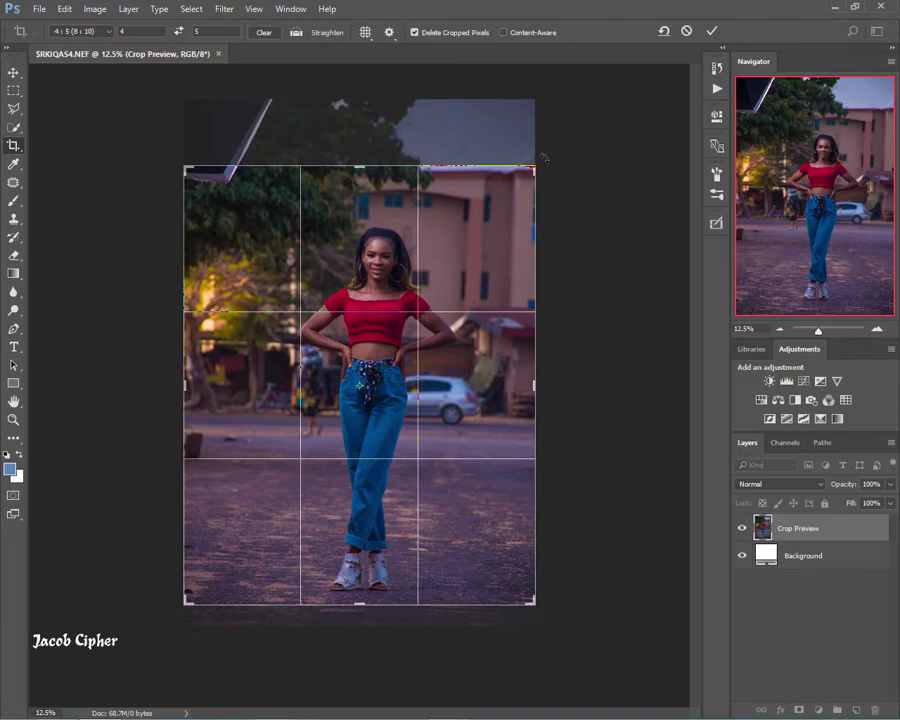
left_click_drag(544, 157, 535, 151)
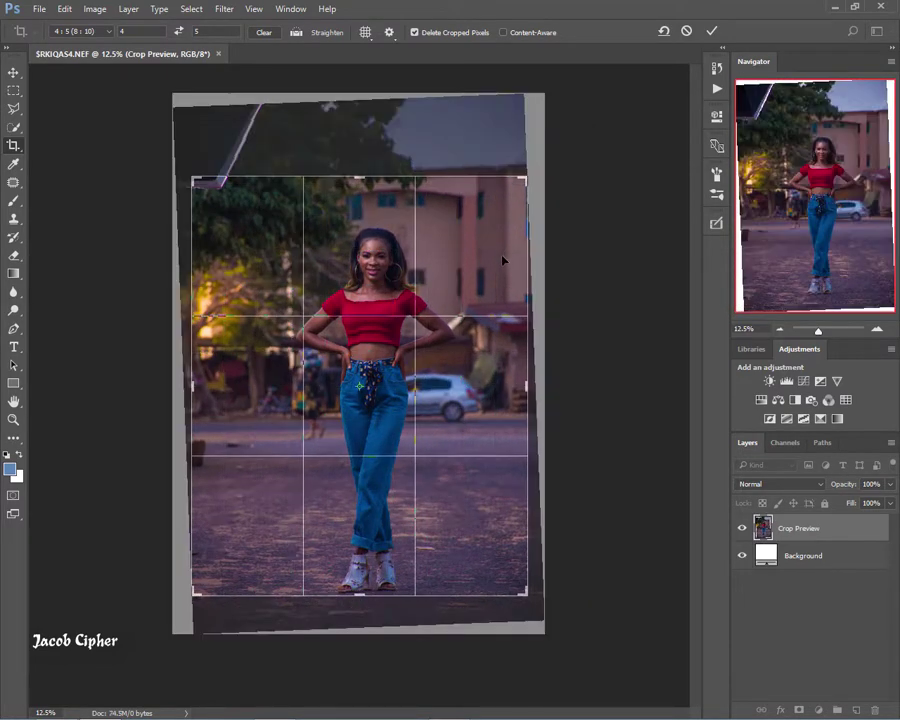
mouse_move(479, 395)
left_mouse_down()
mouse_move(479, 378)
mouse_move(486, 390)
left_mouse_up()
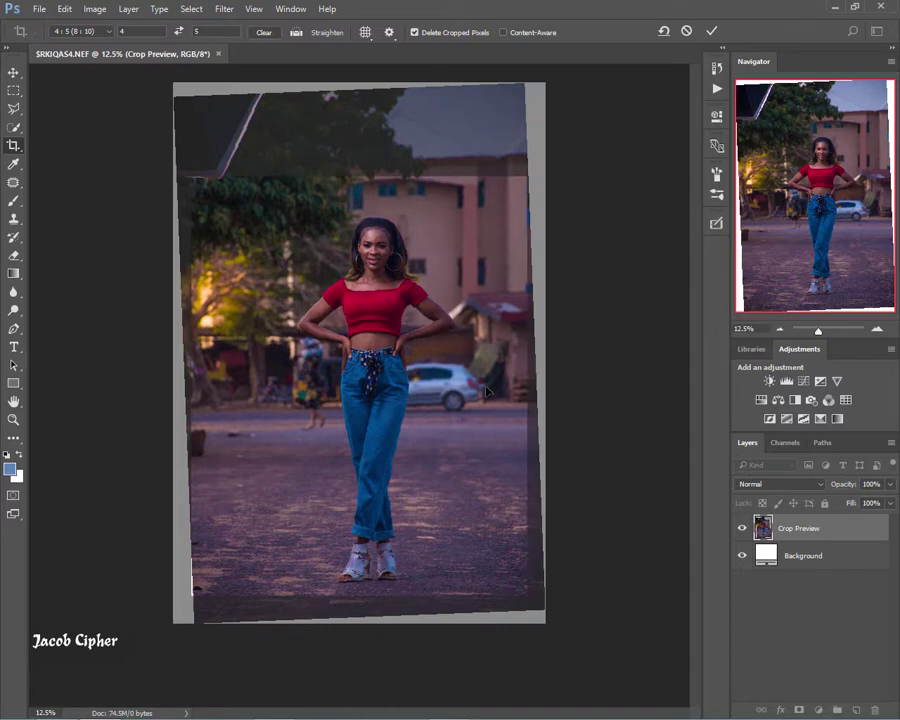
key("Return")
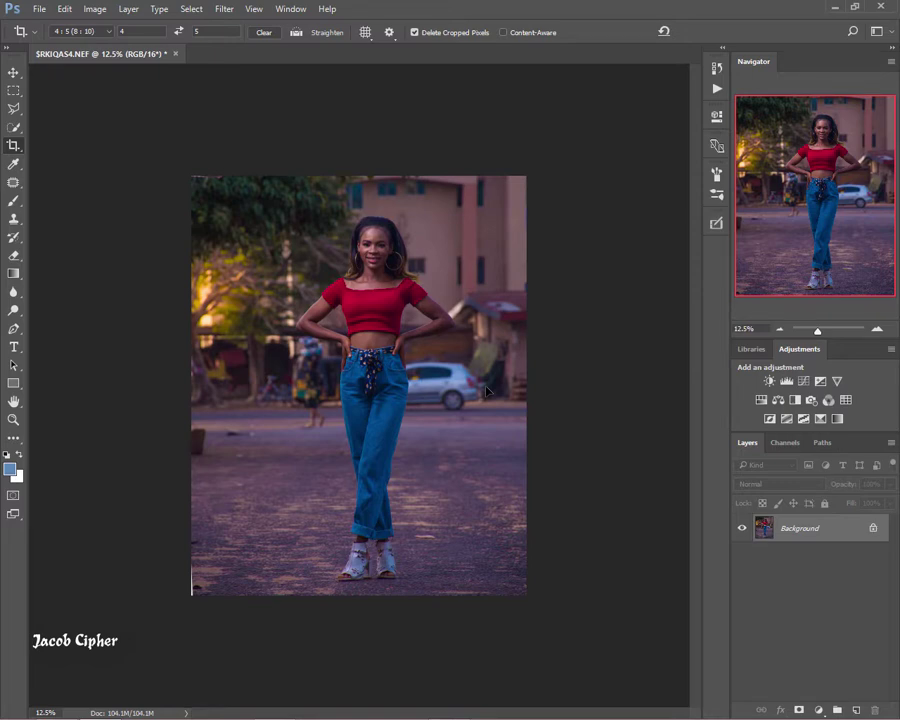
Step: Cover the white sliver at the photo's lower-left corner with nearby ground texture using the Clone Stamp tool
key("s")
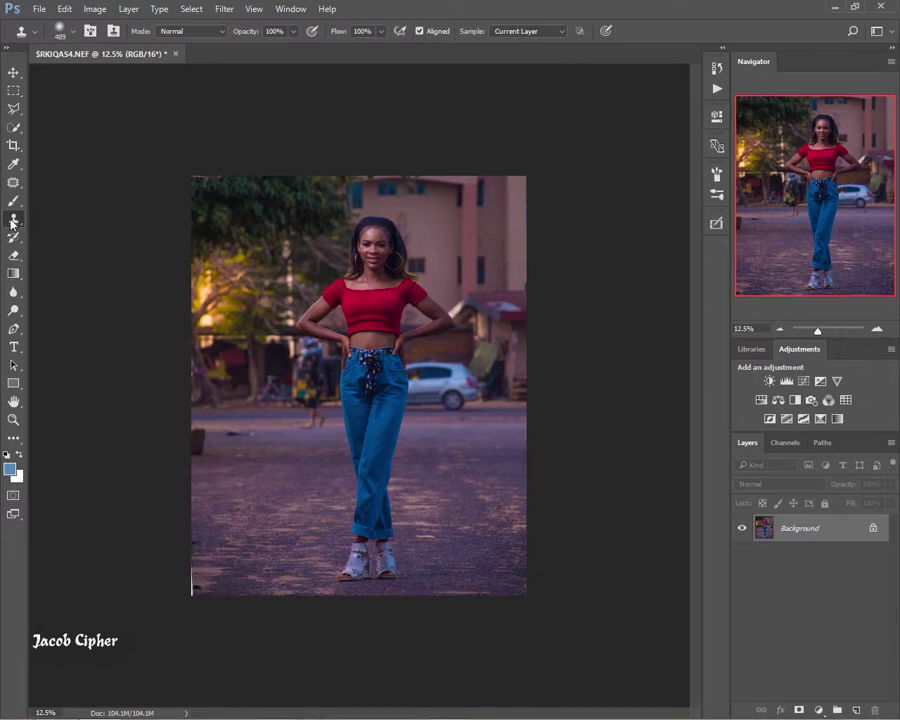
left_click_drag(242, 585, 245, 524)
left_click_drag(236, 576, 234, 576)
left_click(248, 577, "alt")
left_click(203, 570)
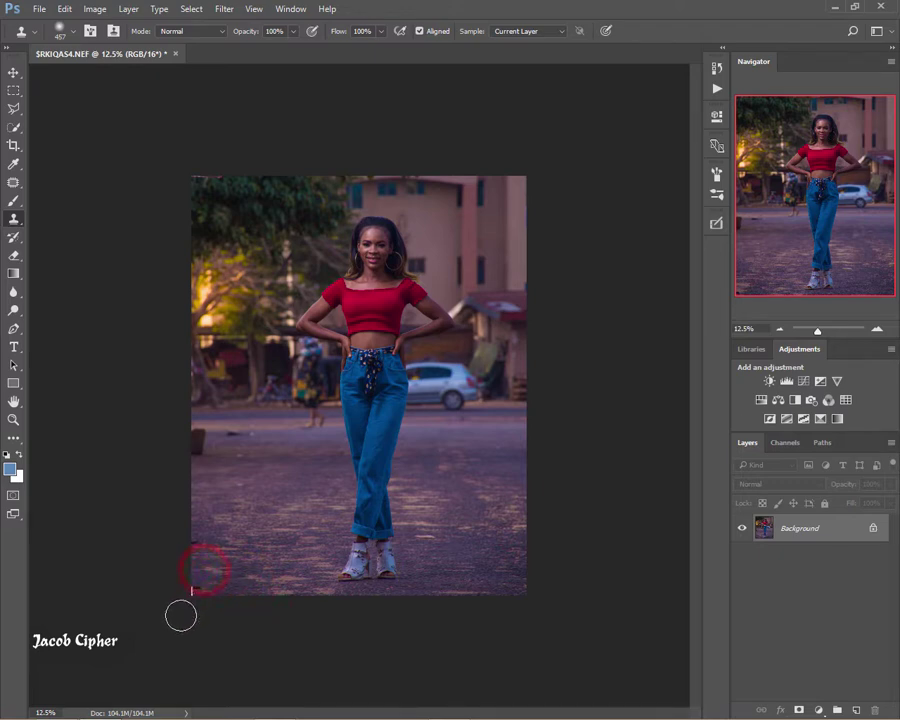
left_click(234, 582)
left_click(203, 590)
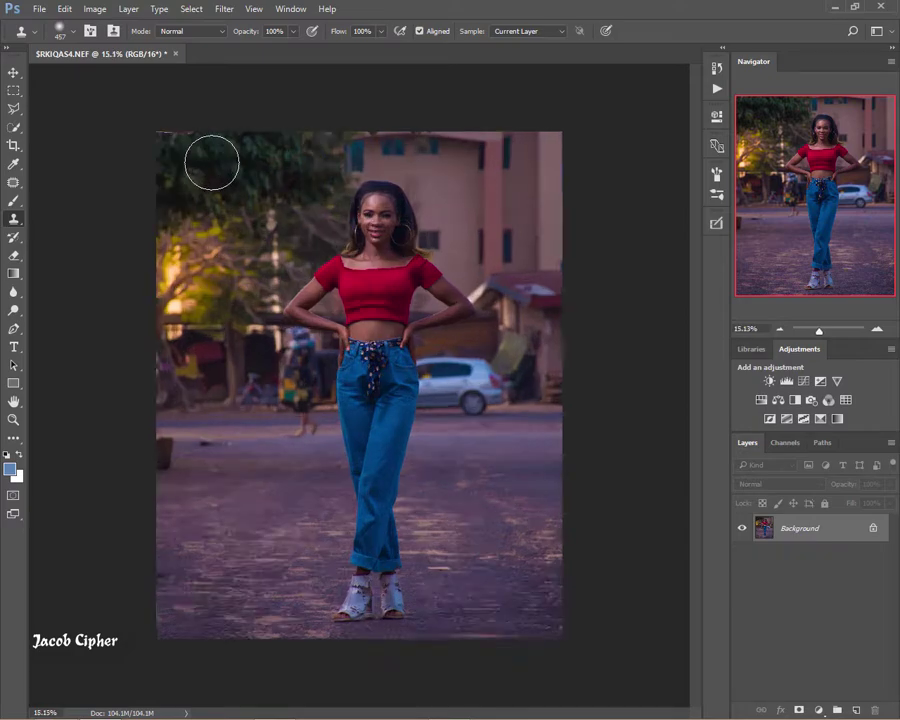
Step: Clone nearby foliage over the leftover softbox edge at the photo's upper-left corner with a smaller brush
left_click(187, 167, "ctrl")
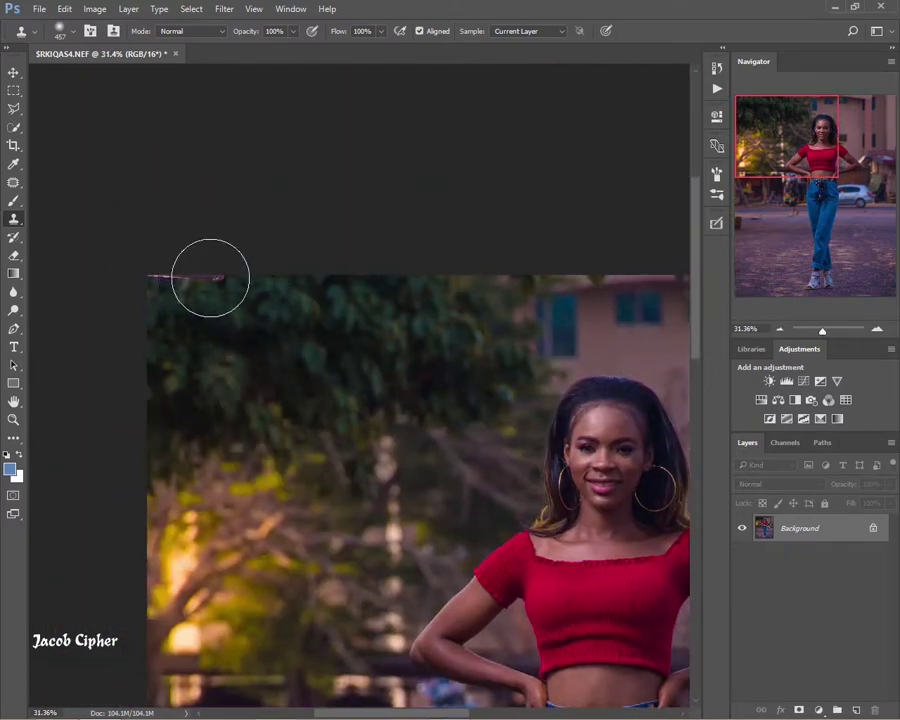
mouse_move(258, 303)
left_mouse_down()
mouse_move(226, 296)
mouse_move(256, 300)
mouse_move(260, 310)
left_mouse_up()
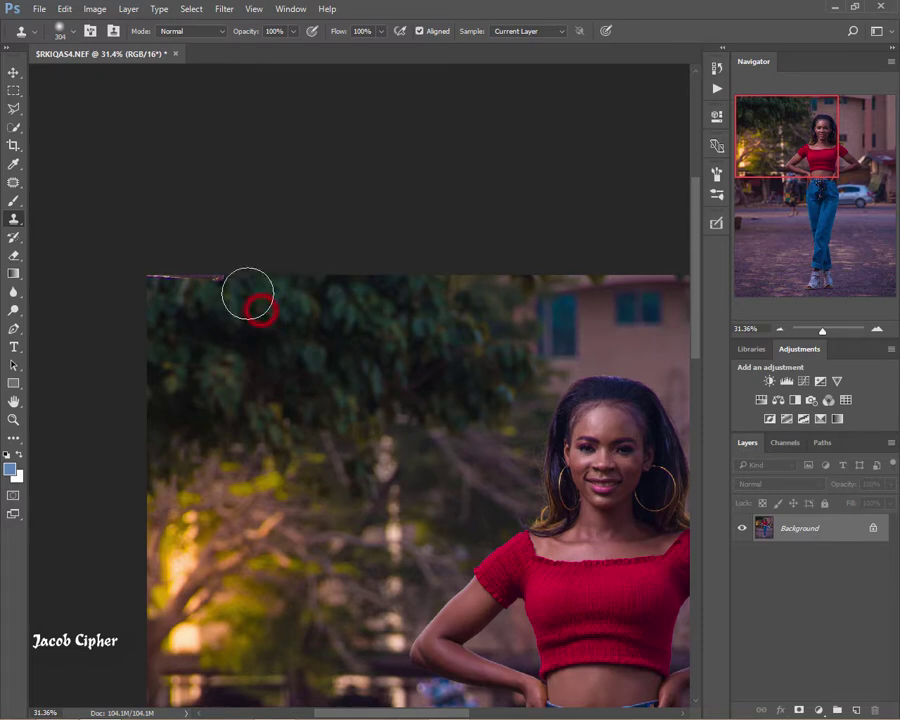
left_click(235, 283)
key("ctrl+0")
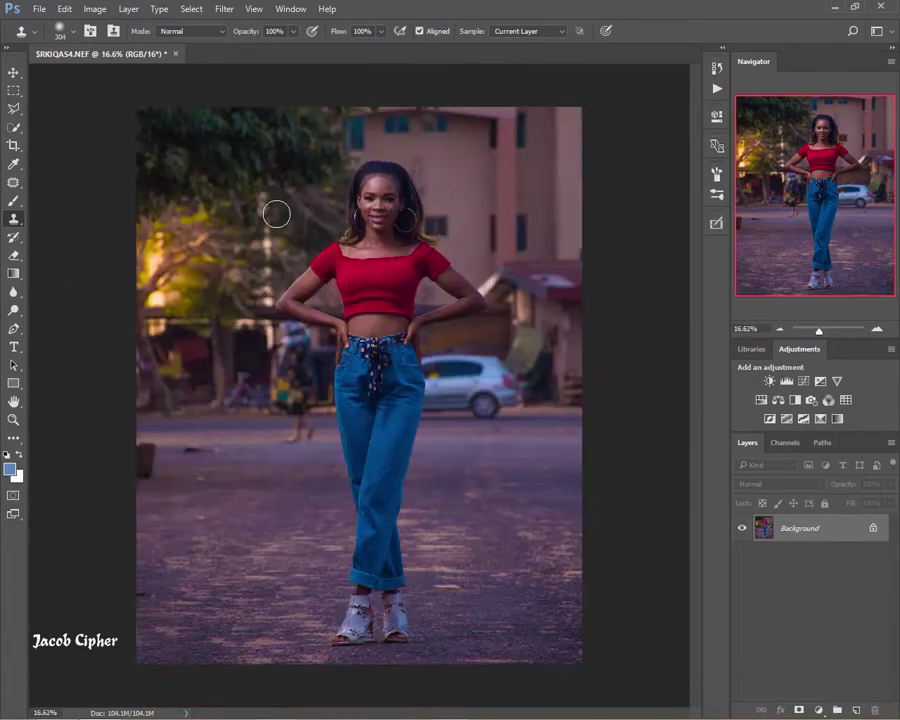
key("ctrl+minus")
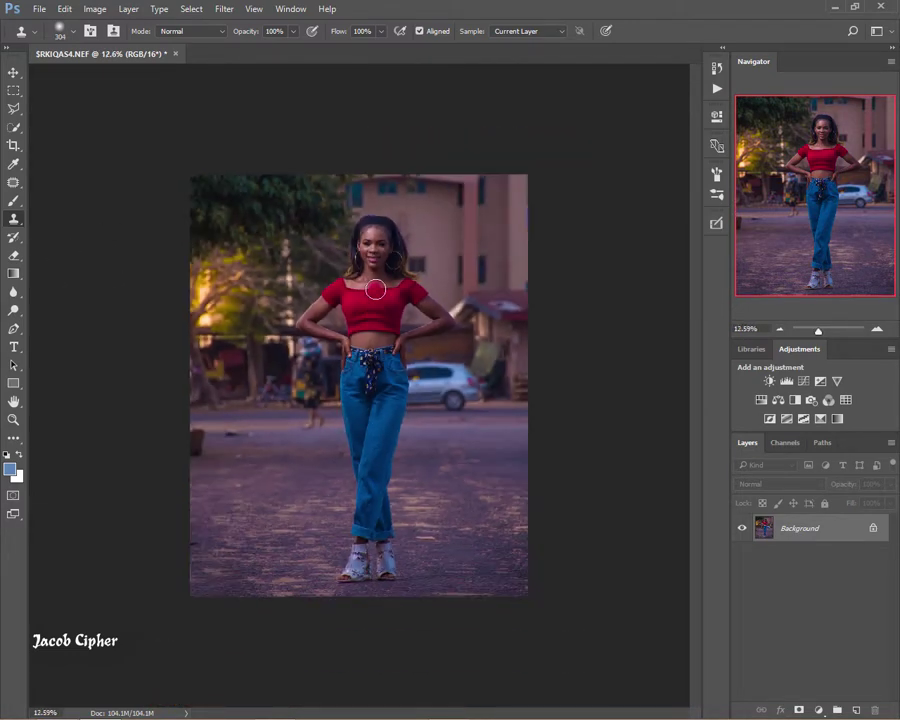
left_click(14, 72)
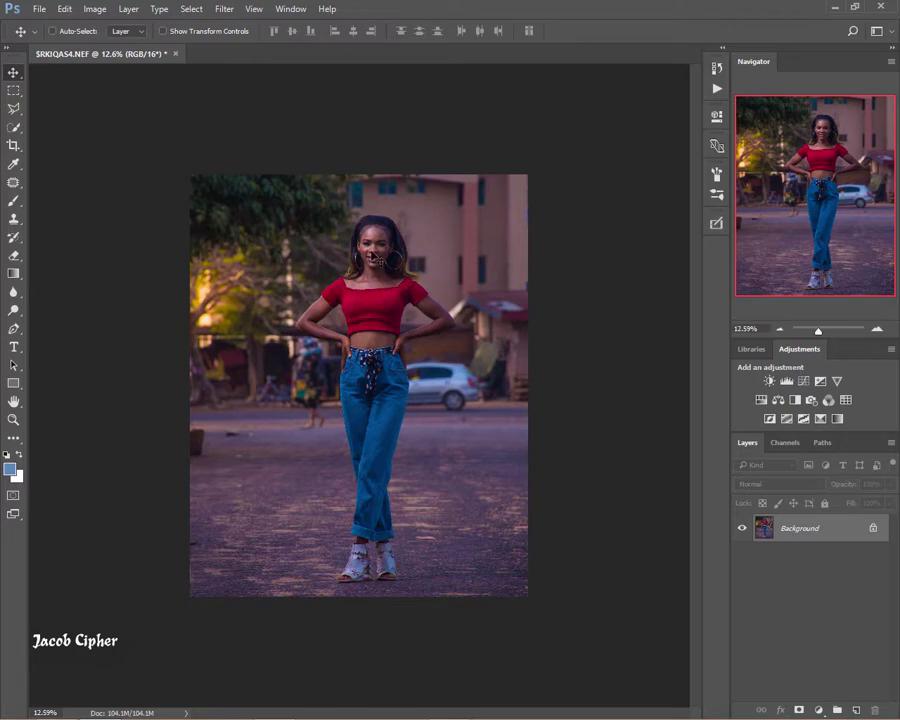
left_click(374, 281, "ctrl")
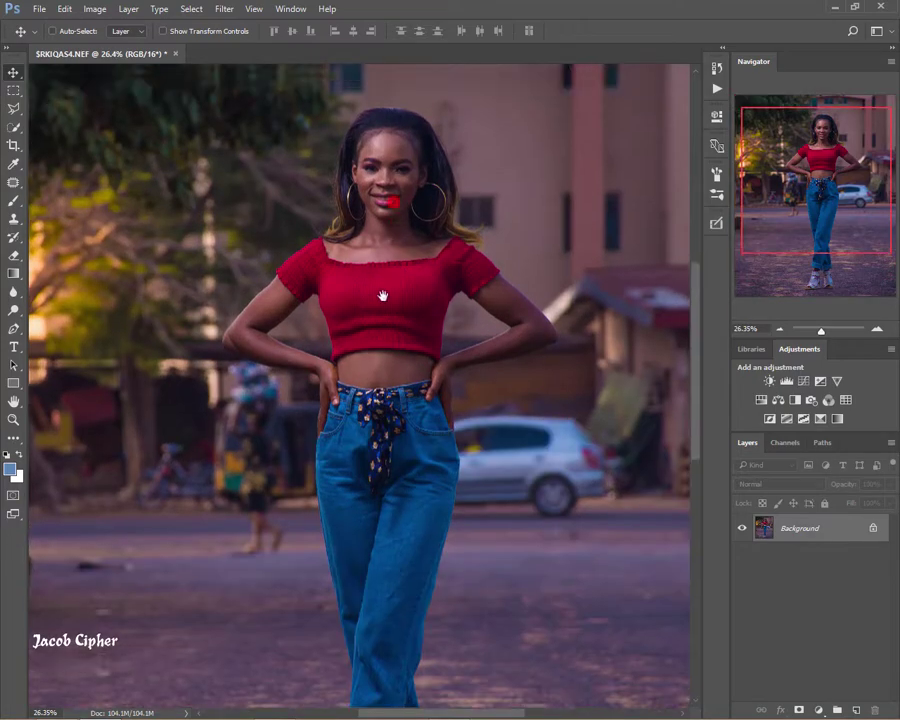
left_click(393, 202, "ctrl")
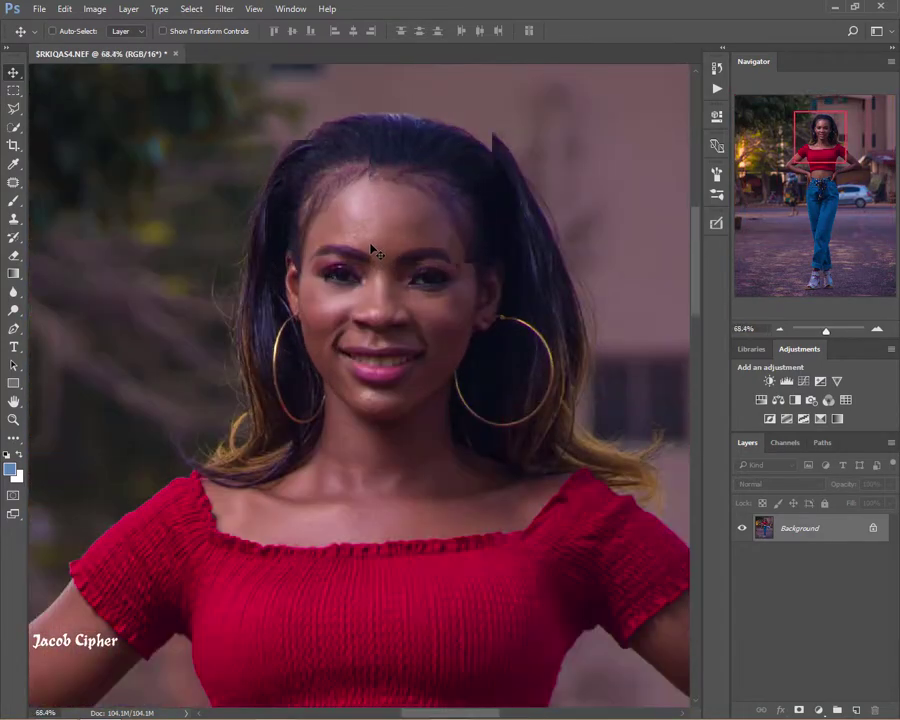
left_click(372, 248, "ctrl+alt")
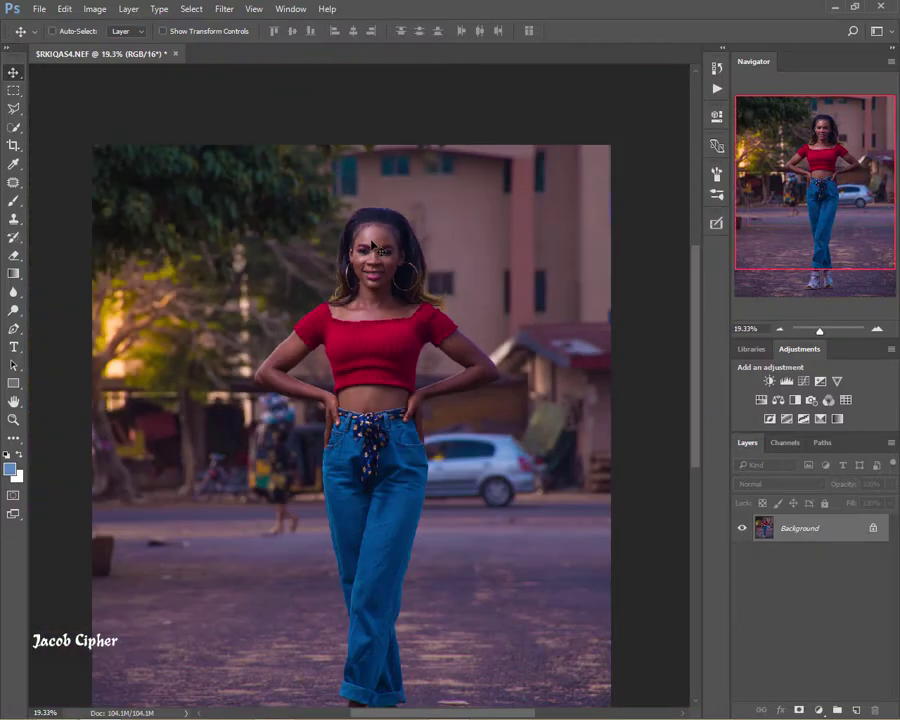
left_click(372, 245, "ctrl+alt")
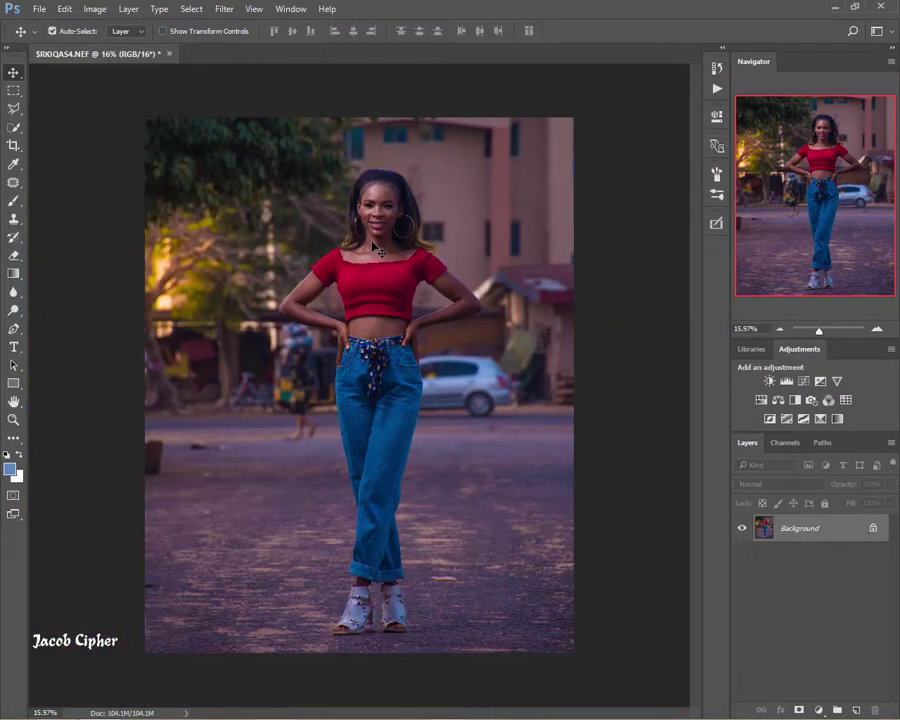
left_click(373, 246, "ctrl")
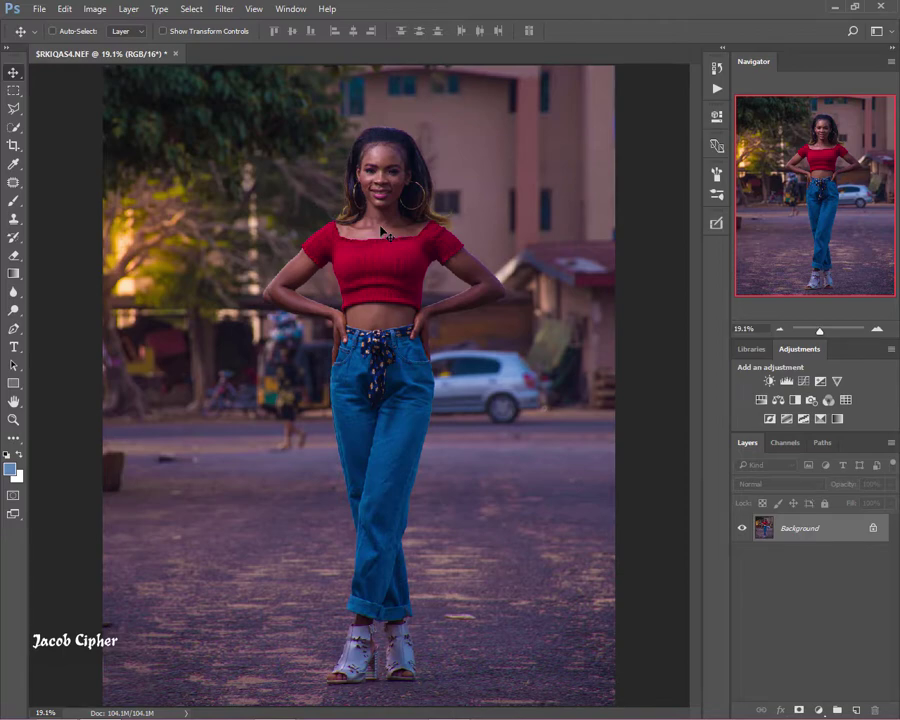
Step: Run the 2 F-S Gaussian frequency separation on the photo with a Gaussian Blur radius of 2.5 pixels
left_click(715, 223)
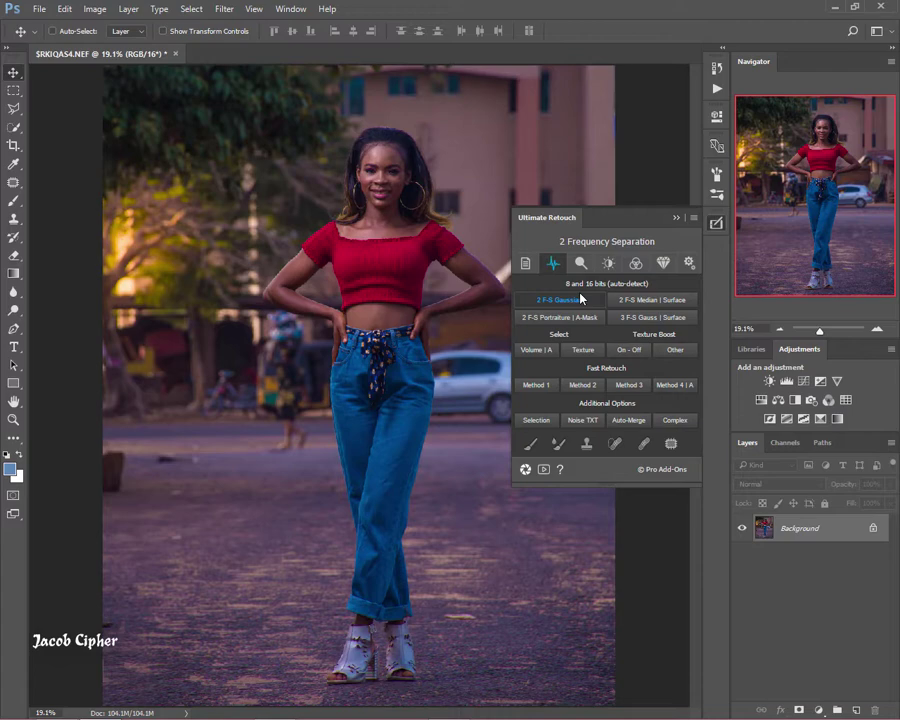
left_click(552, 304)
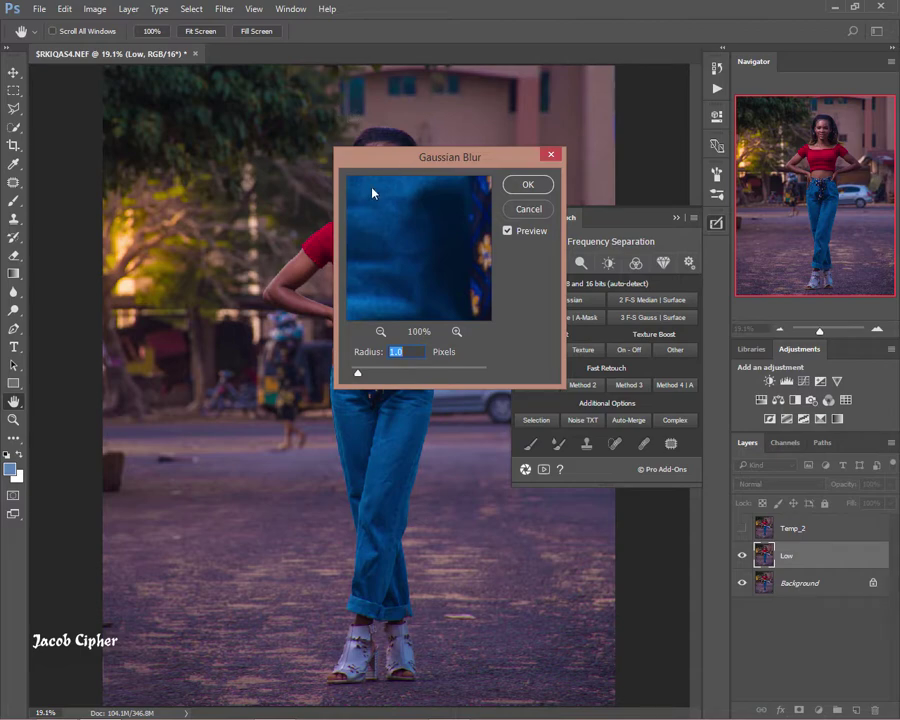
left_click_drag(374, 160, 529, 227)
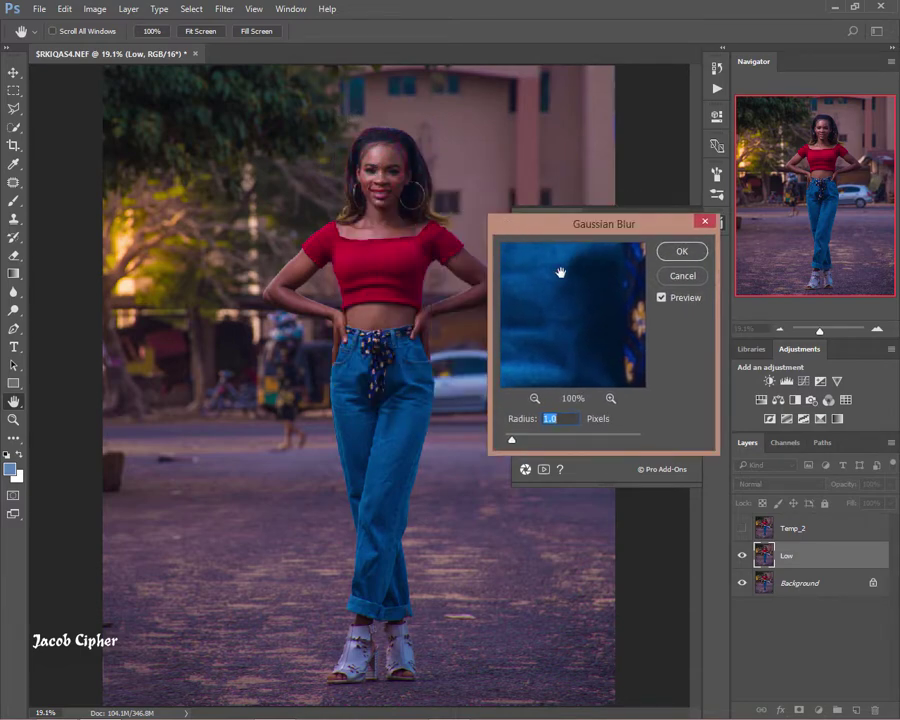
left_click_drag(561, 272, 580, 290)
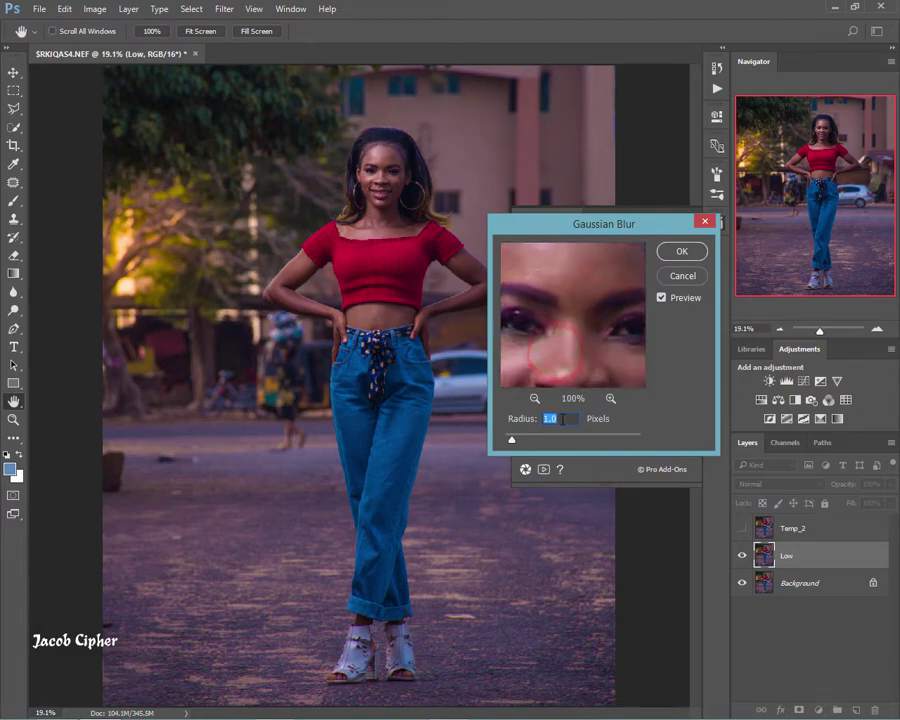
left_click(562, 418)
type("2.5")
left_click(680, 253)
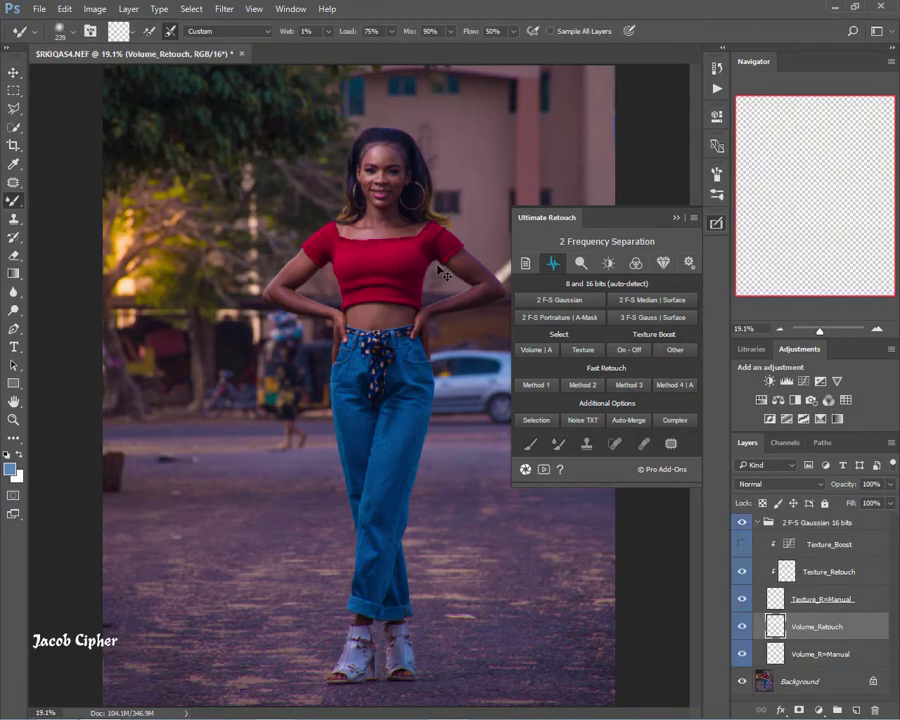
left_click(677, 217)
Step: Reduce the Mixer Brush to 63 px for working on the woman's forehead
scroll(398, 198, "up", 2)
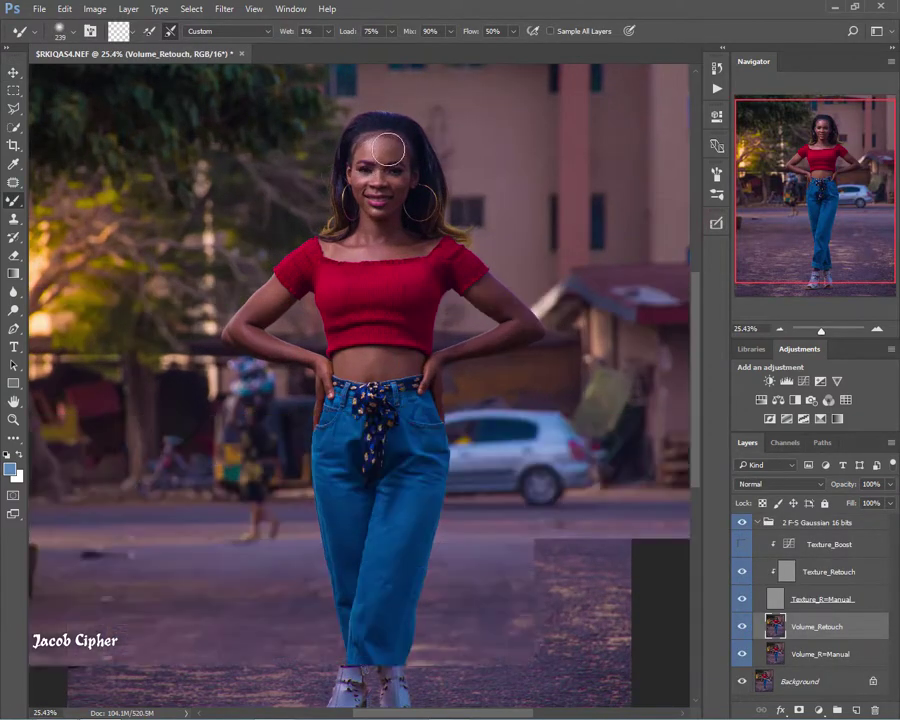
scroll(388, 149, "up", 5)
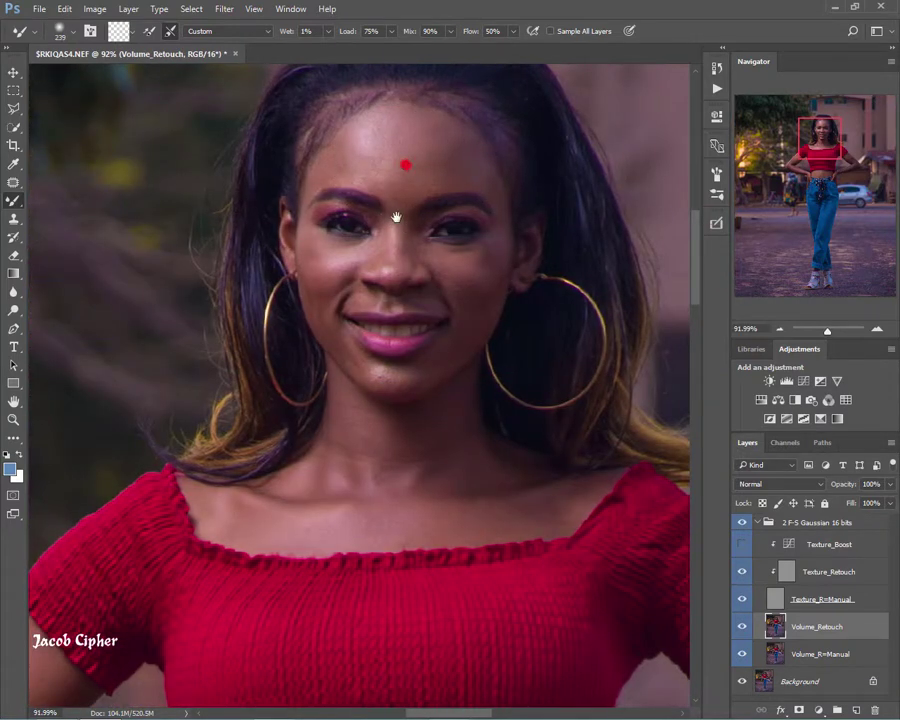
left_click_drag(405, 164, 374, 225)
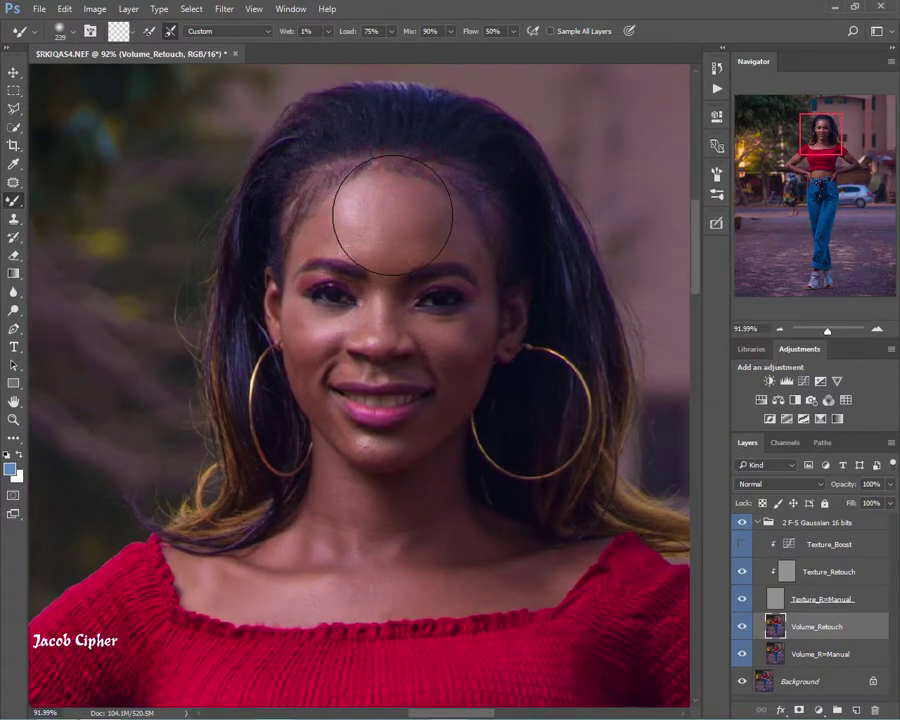
mouse_move(395, 231)
left_mouse_down()
mouse_move(362, 212)
mouse_move(338, 246)
mouse_move(378, 262)
left_mouse_up()
scroll(340, 248, "up", 3)
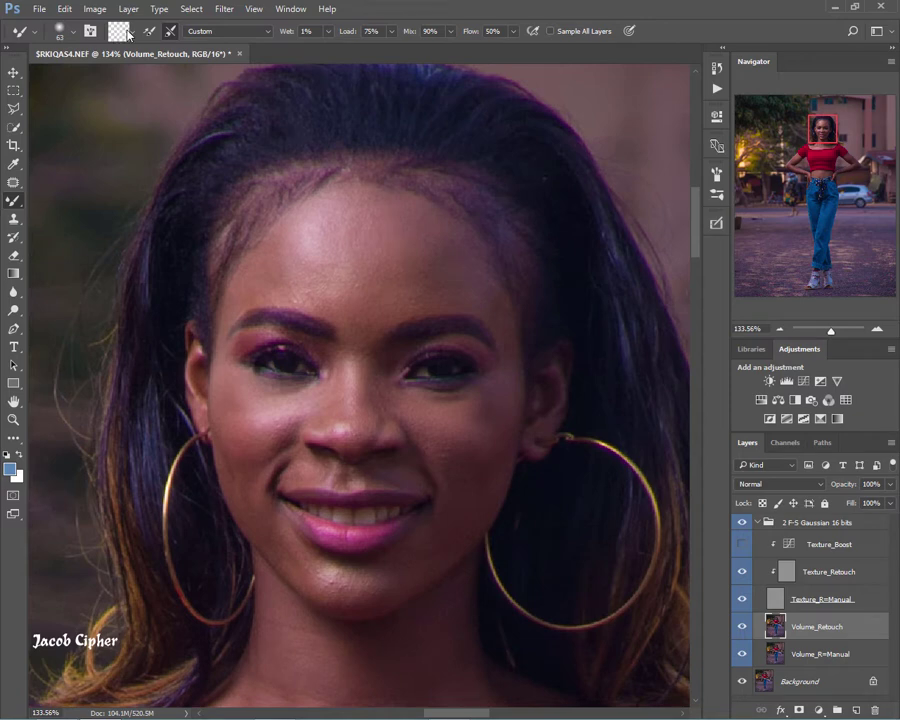
Step: Reset the Mixer Brush to its default settings and try blending the forehead with the brush reloading after each stroke
left_click(33, 31)
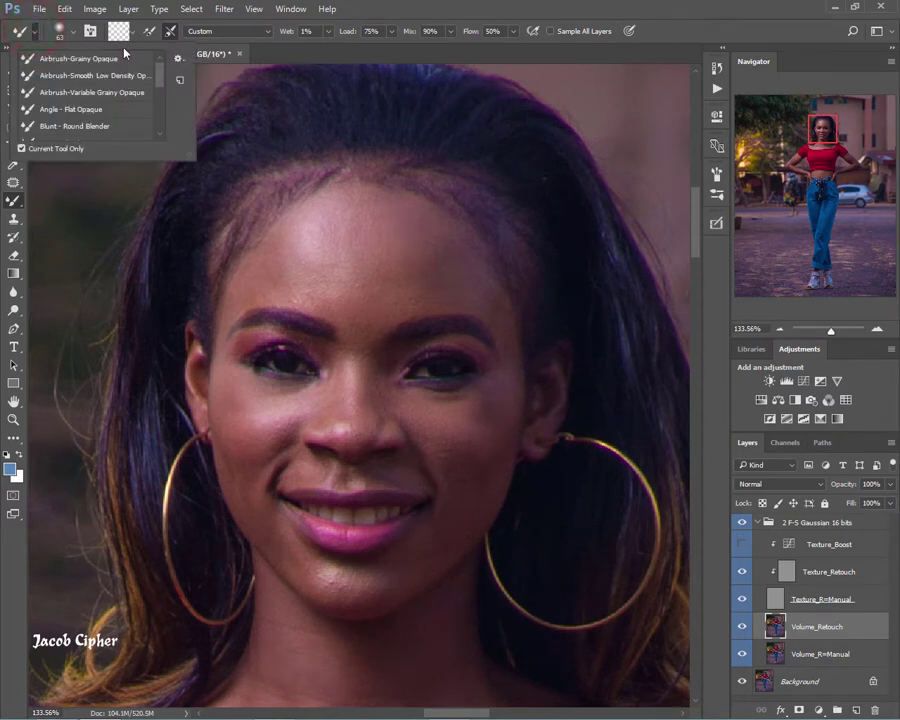
left_click(432, 8)
left_click(71, 33)
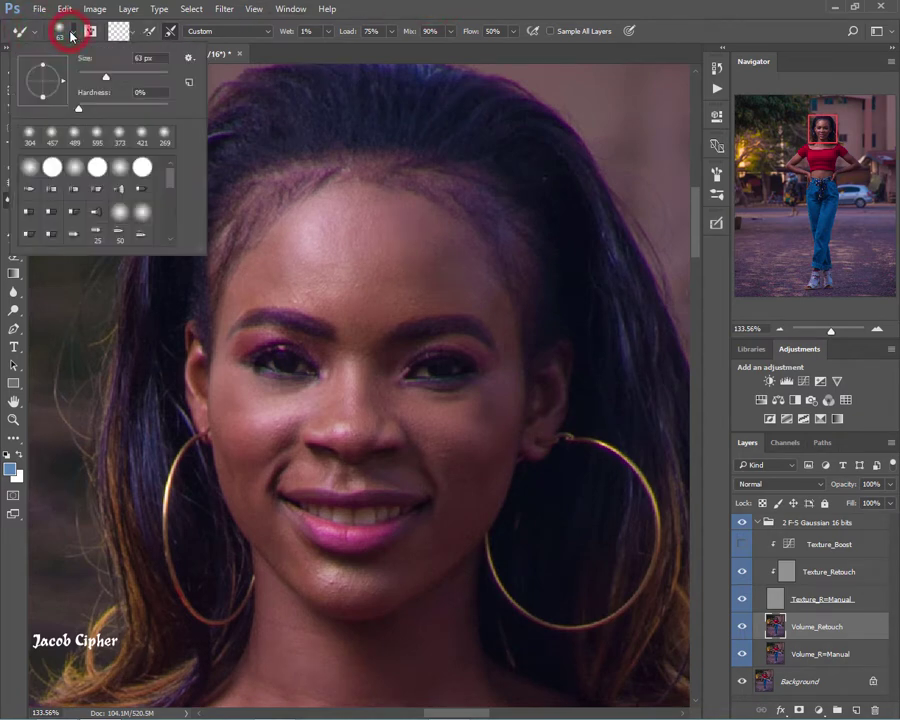
left_click(495, 6)
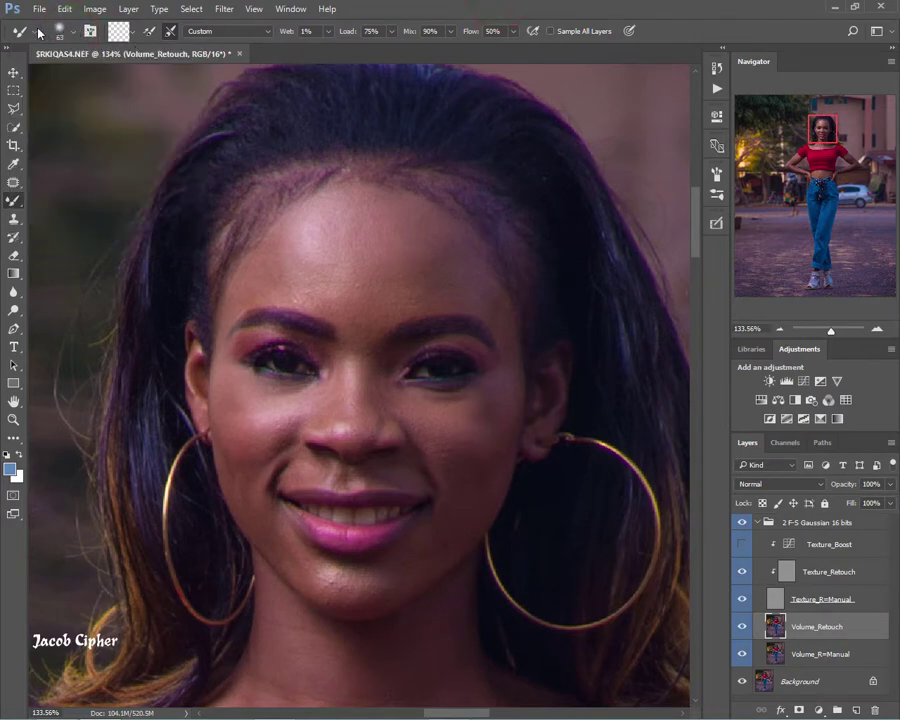
left_click(34, 33)
left_click(178, 60)
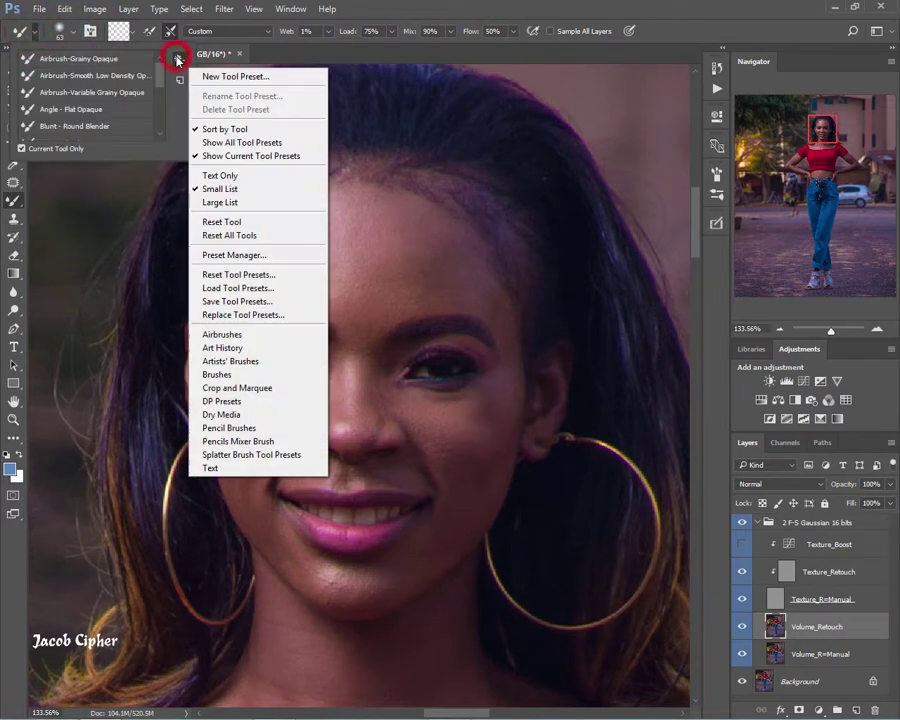
left_click(228, 222)
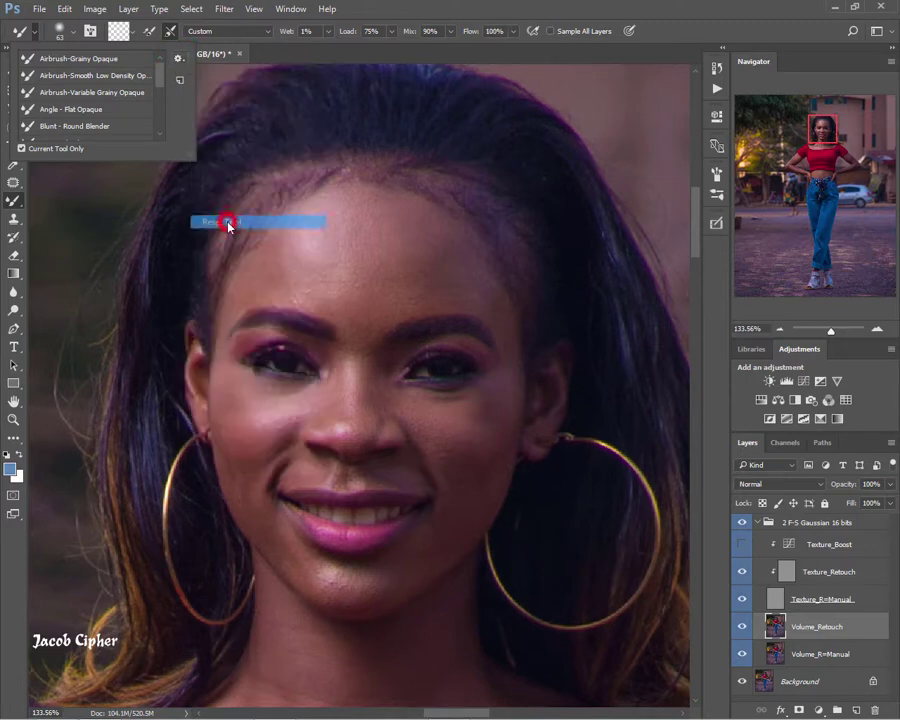
left_click(488, 6)
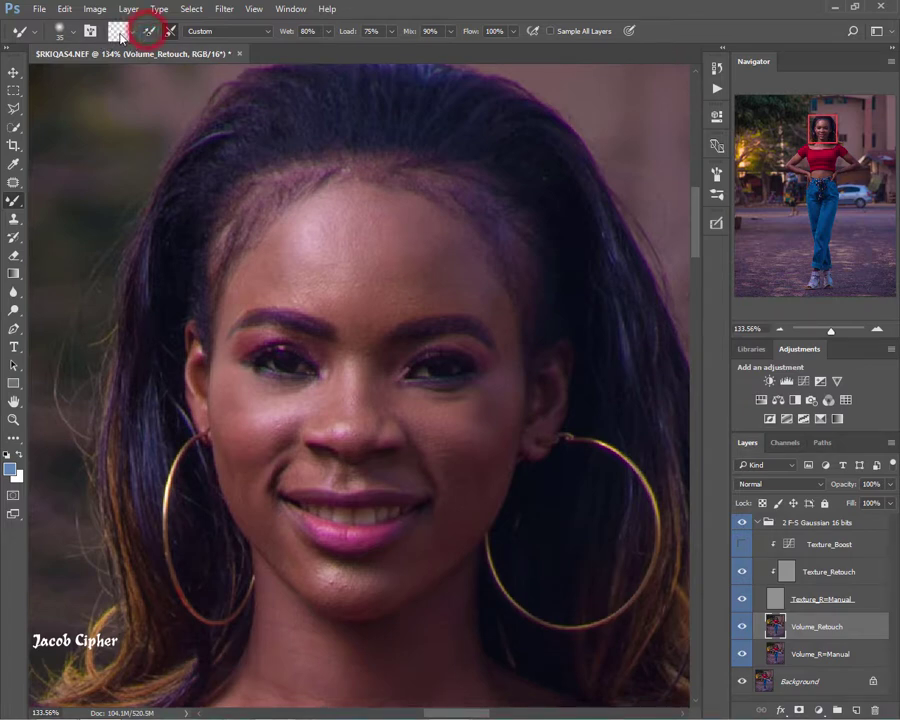
left_click_drag(331, 257, 398, 248)
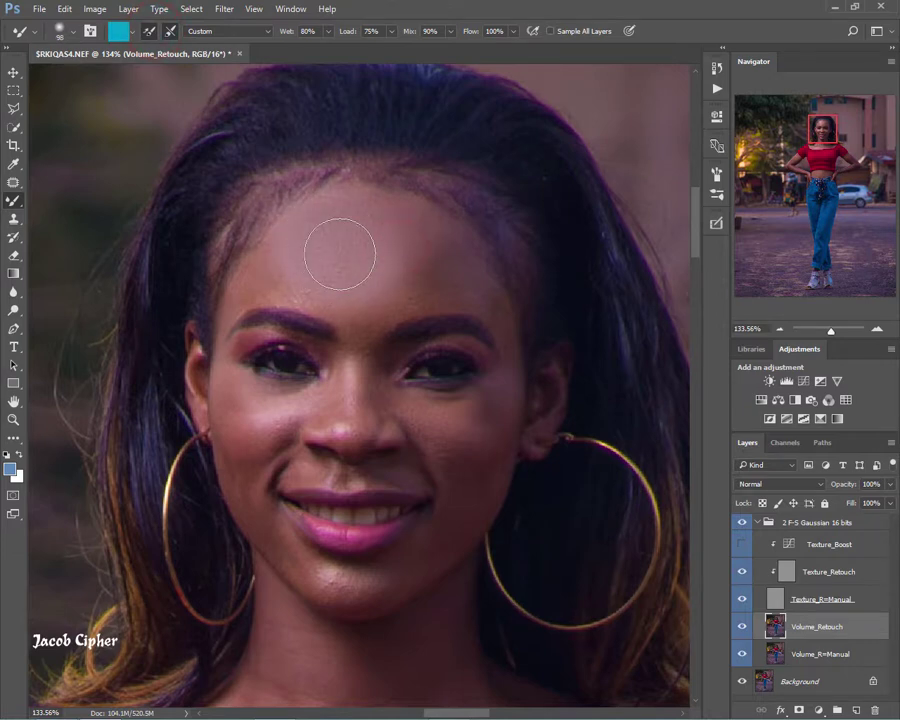
left_click(323, 242)
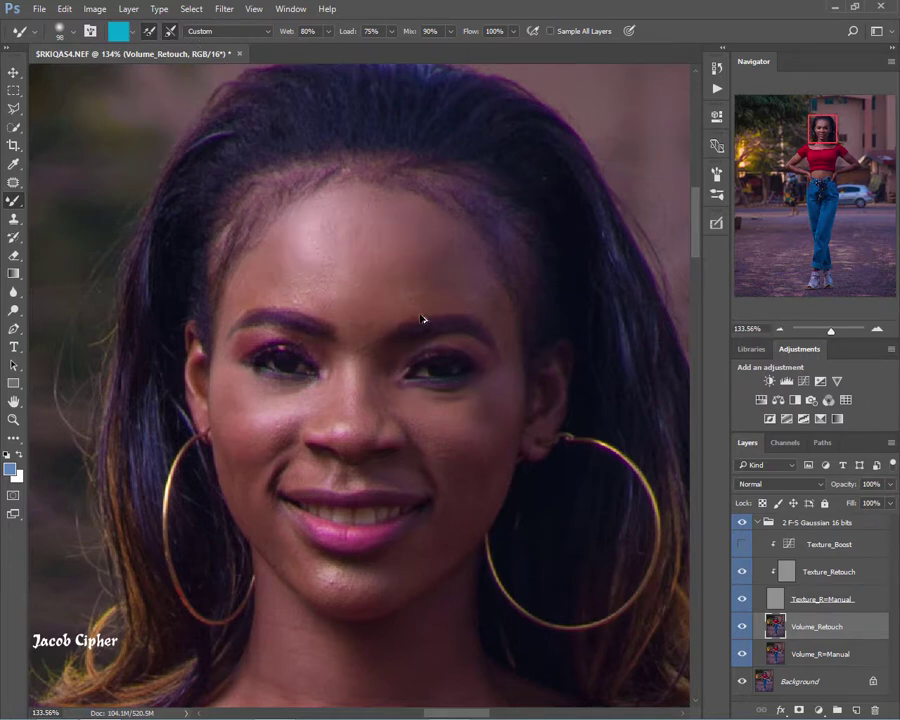
Step: Turn off loading the brush after each stroke and set the Mixer Brush to 1% wet and 50% flow
left_click(150, 30)
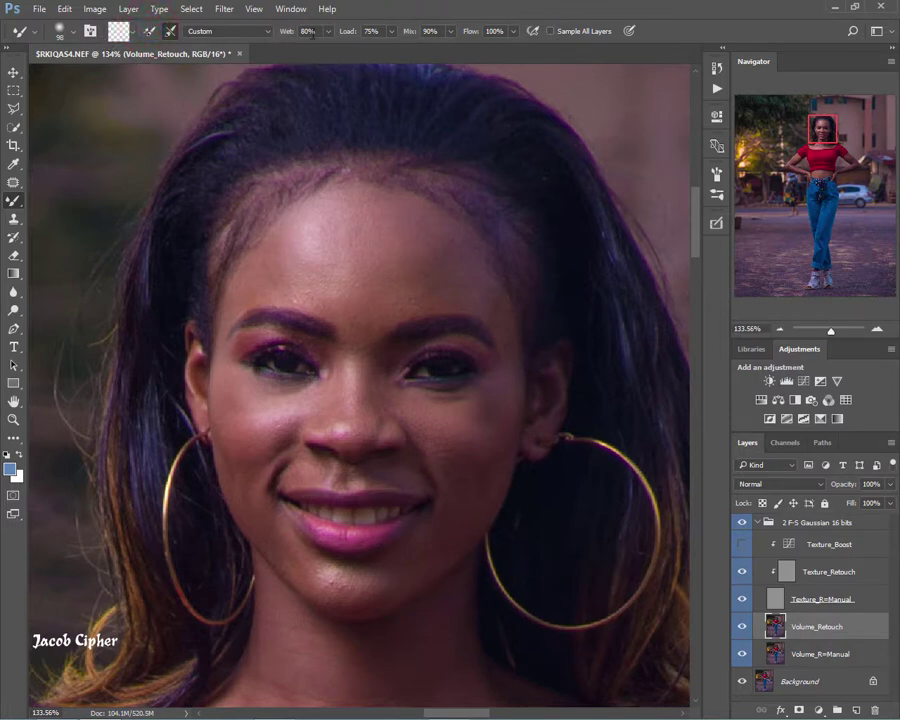
left_click(314, 31)
type("1")
left_click(503, 31)
type("50")
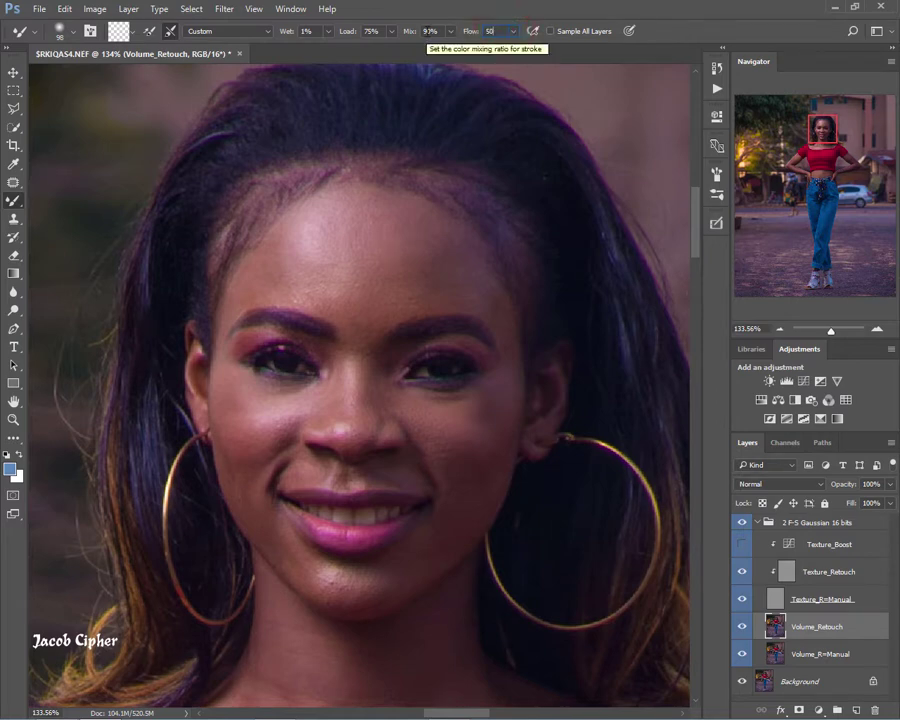
key("Return")
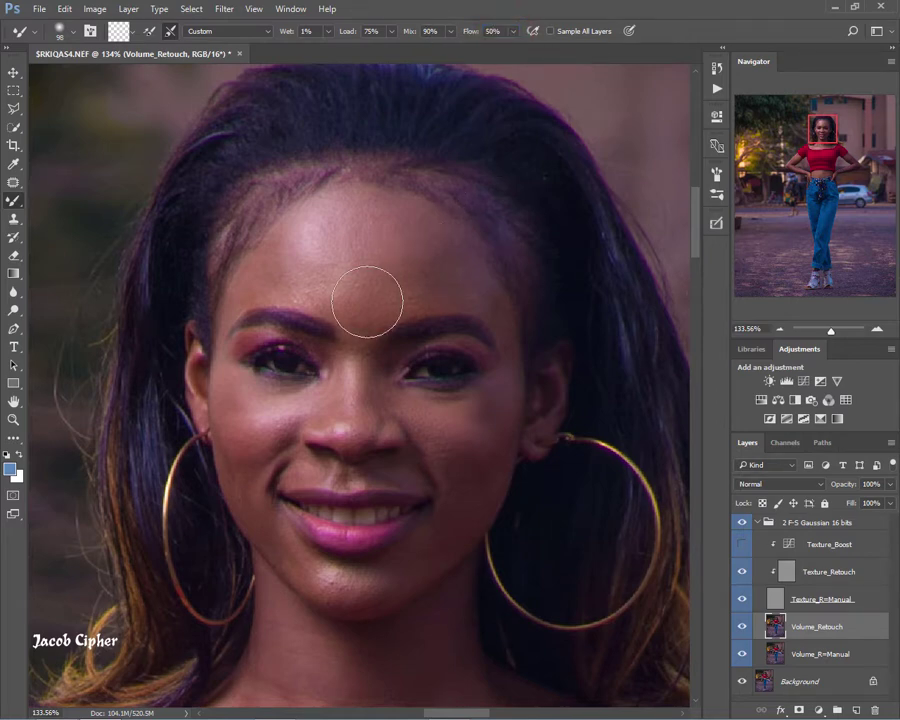
Step: Smooth the forehead's skin tones with the Mixer Brush on the Volume_Retouch layer
left_click_drag(396, 262, 376, 262)
left_click(382, 267)
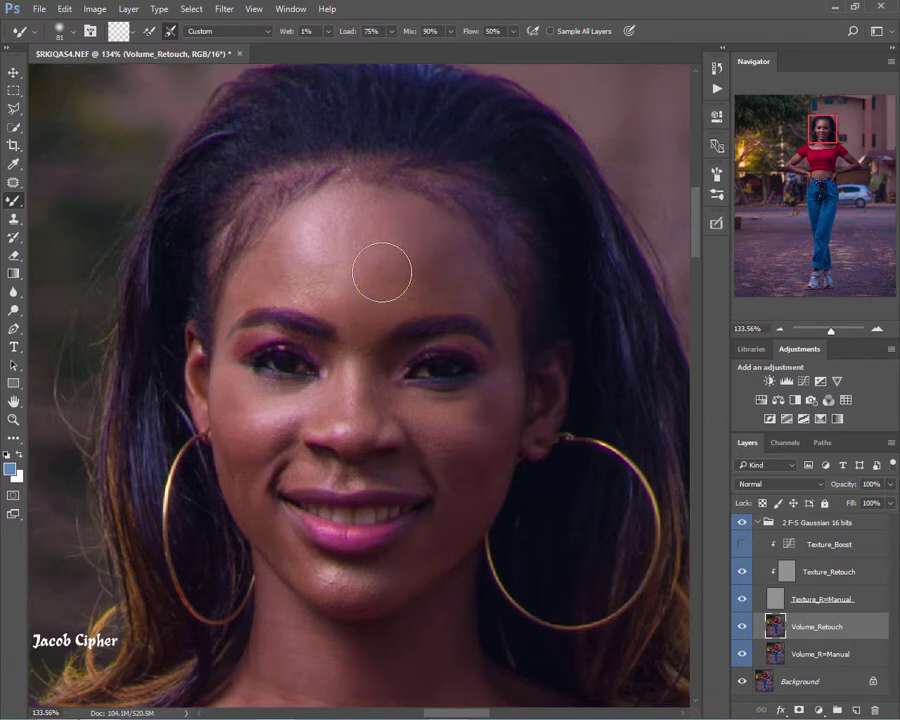
scroll(350, 255, "down", 2)
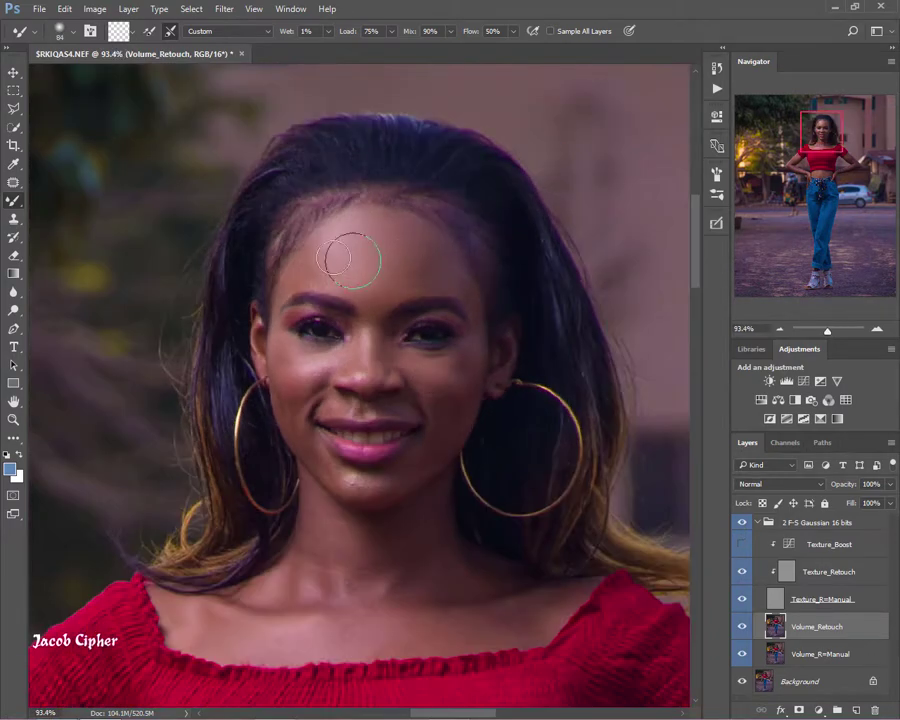
Step: Blend the skin tones on the chin with a brush of about 52 px and on the neck with one of about 84 px
scroll(420, 267, "up", 2)
key("bracketleft")
key("bracketleft")
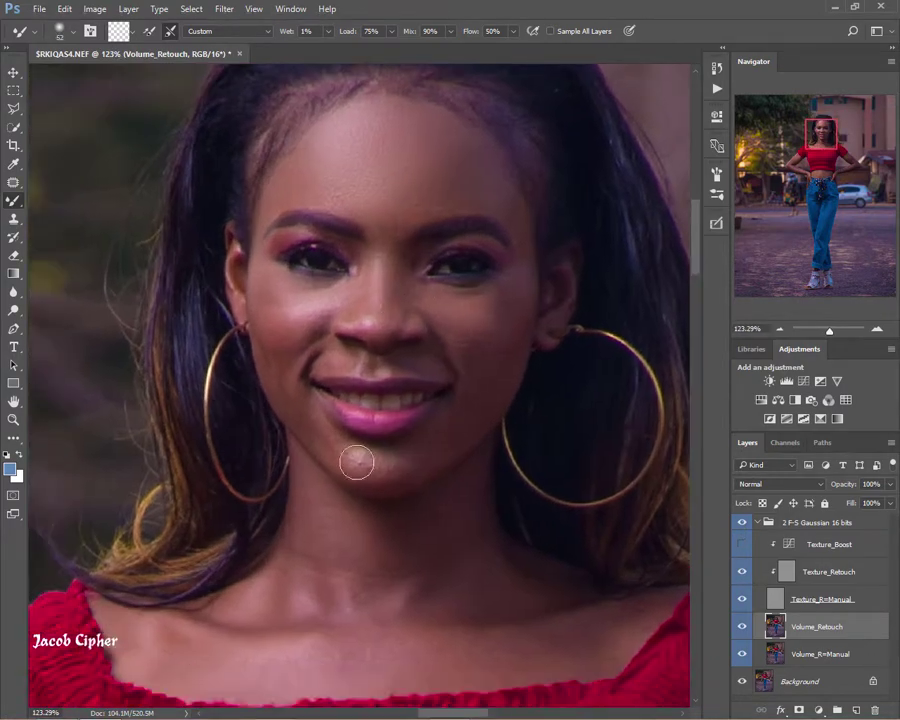
key("bracketright")
key("bracketright")
key("bracketright")
key("bracketright")
scroll(330, 360, "down", 3)
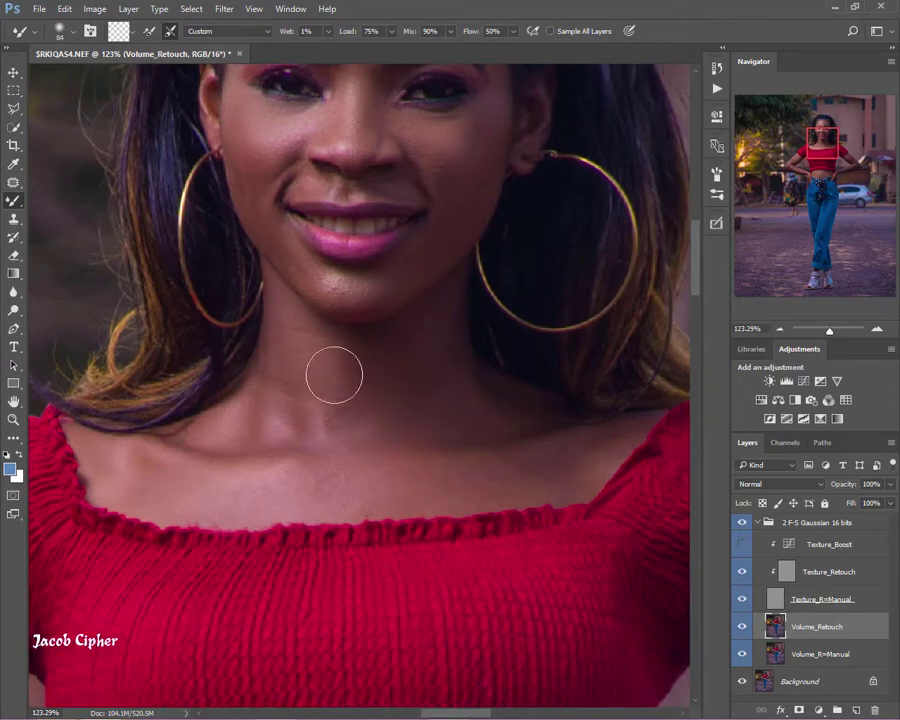
Step: Smooth the skin tones of both arms and the bare midriff with the Mixer Brush on the Volume_Retouch layer
scroll(340, 372, "down", 2)
scroll(580, 331, "down", 5)
scroll(342, 281, "up", 5)
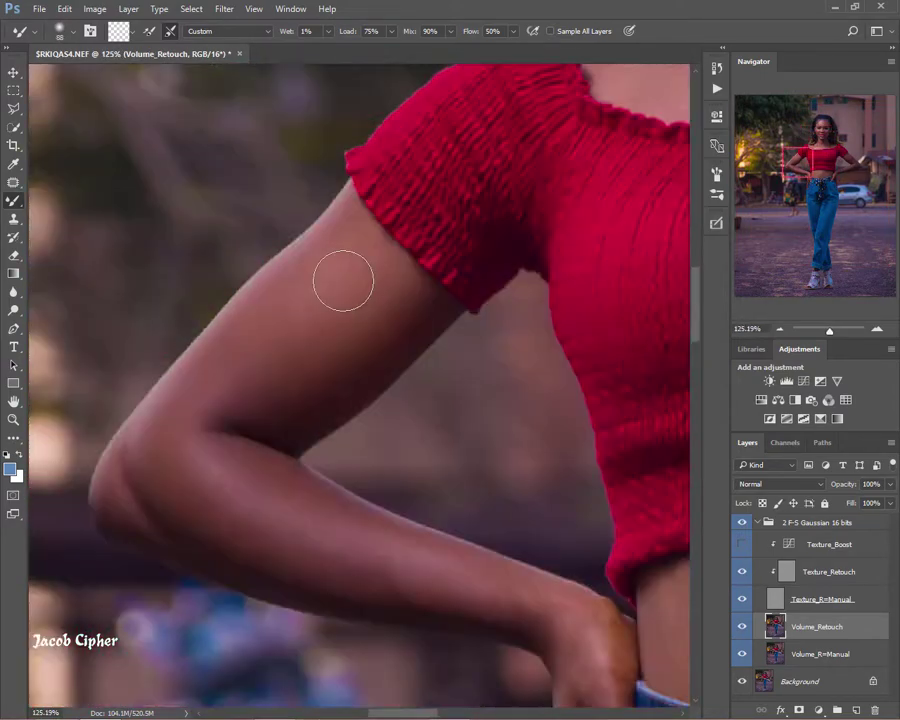
scroll(300, 420, "right", 15)
scroll(300, 420, "down", 2)
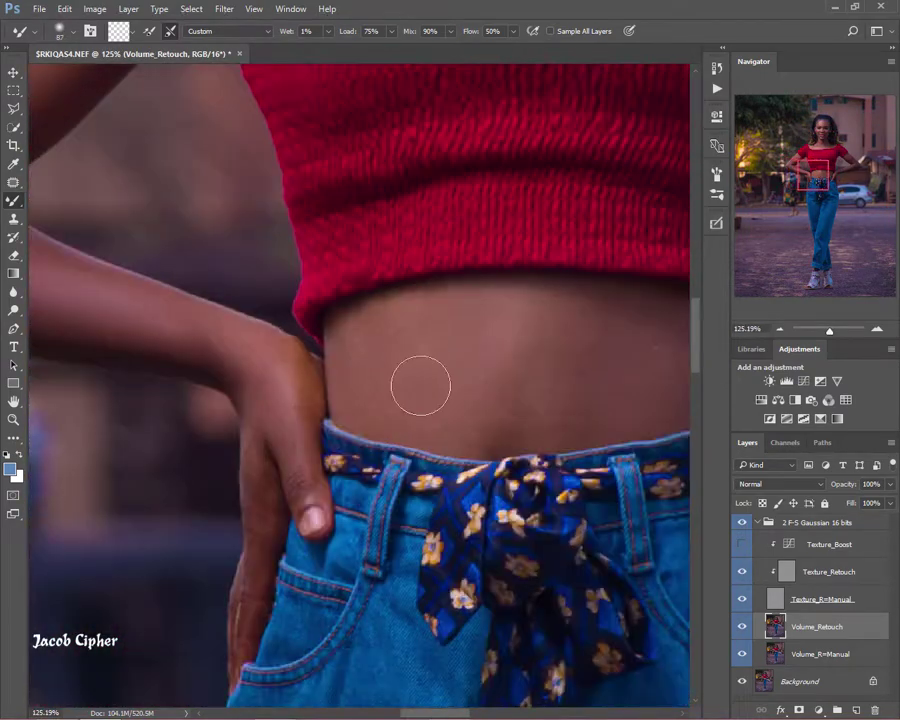
scroll(500, 300, "right", 10)
scroll(599, 275, "up", 3)
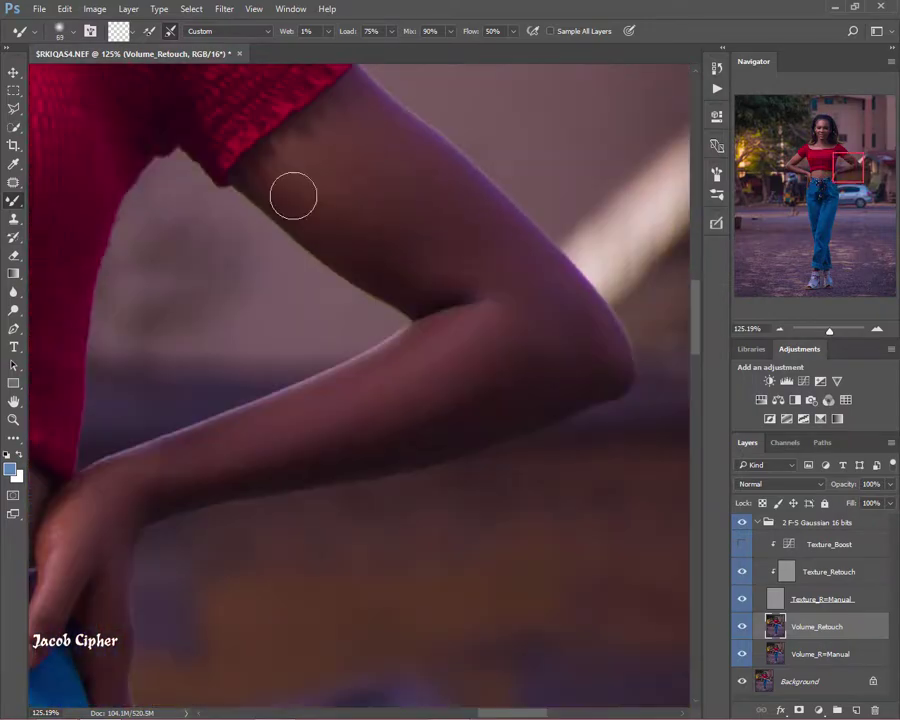
scroll(293, 195, "down", 5)
scroll(400, 197, "up", 3)
Step: Collapse the 2 F-S Gaussian 16 bits group and switch to the Move tool
scroll(400, 197, "down", 3)
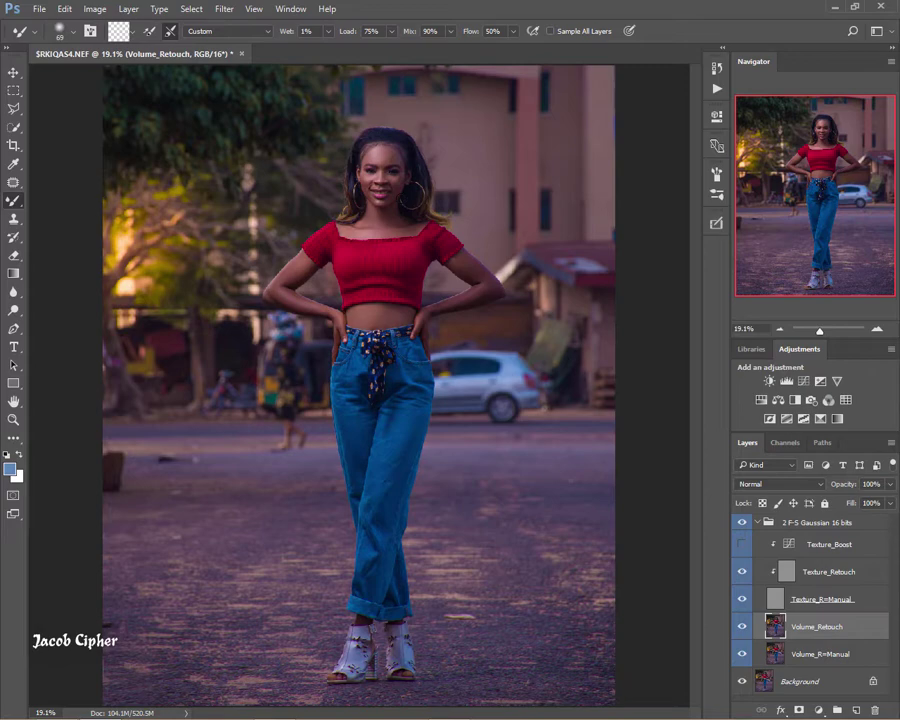
left_click(760, 522)
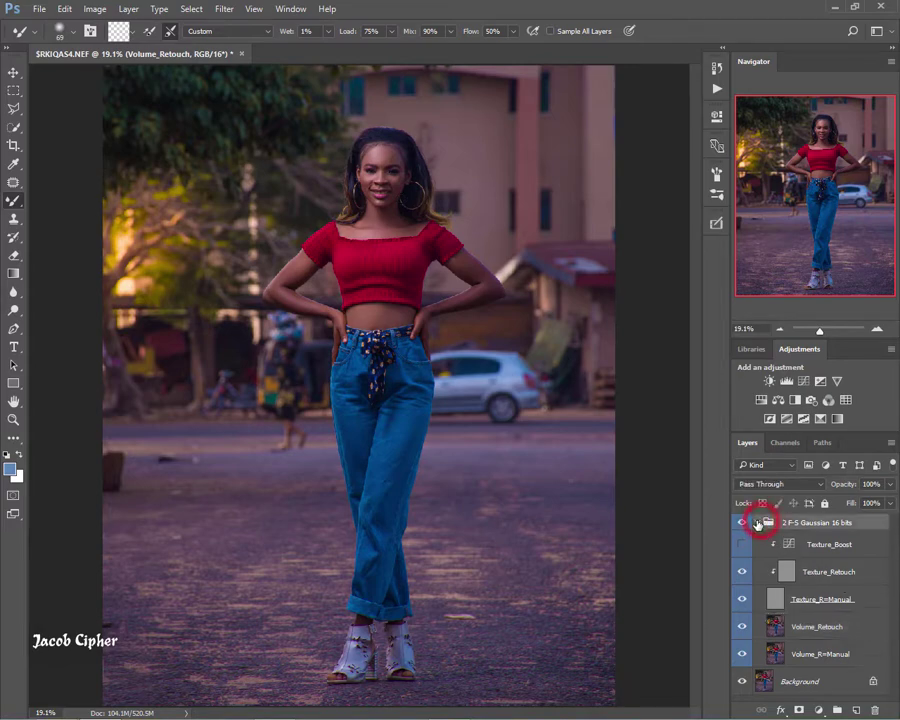
left_click(757, 523)
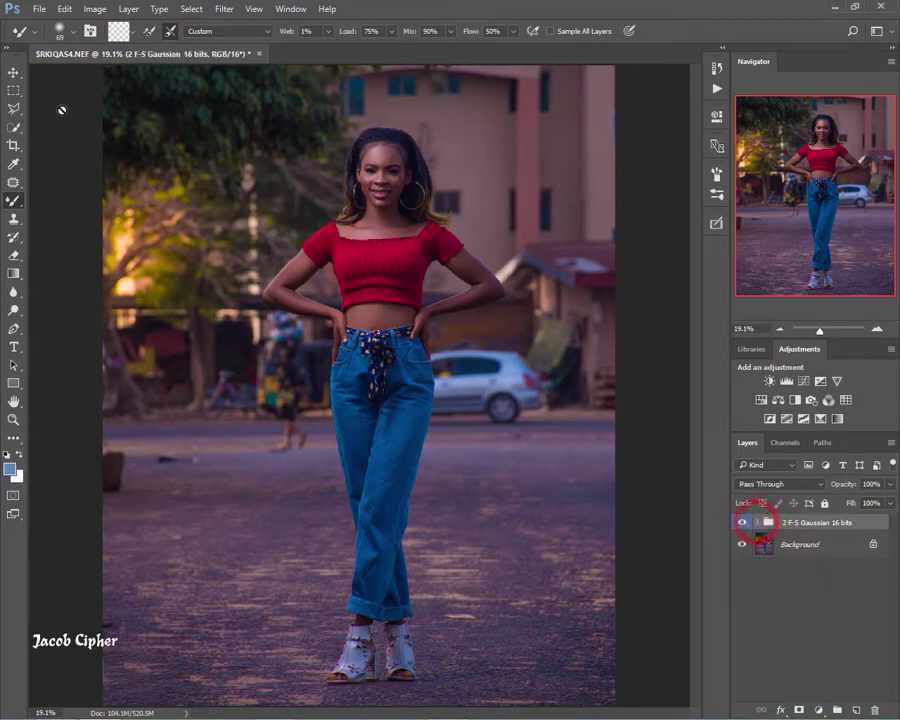
left_click(12, 73)
Step: Examine the smoothed skin on the face, neck and arms up close and in the full picture
scroll(387, 170, "up", 5)
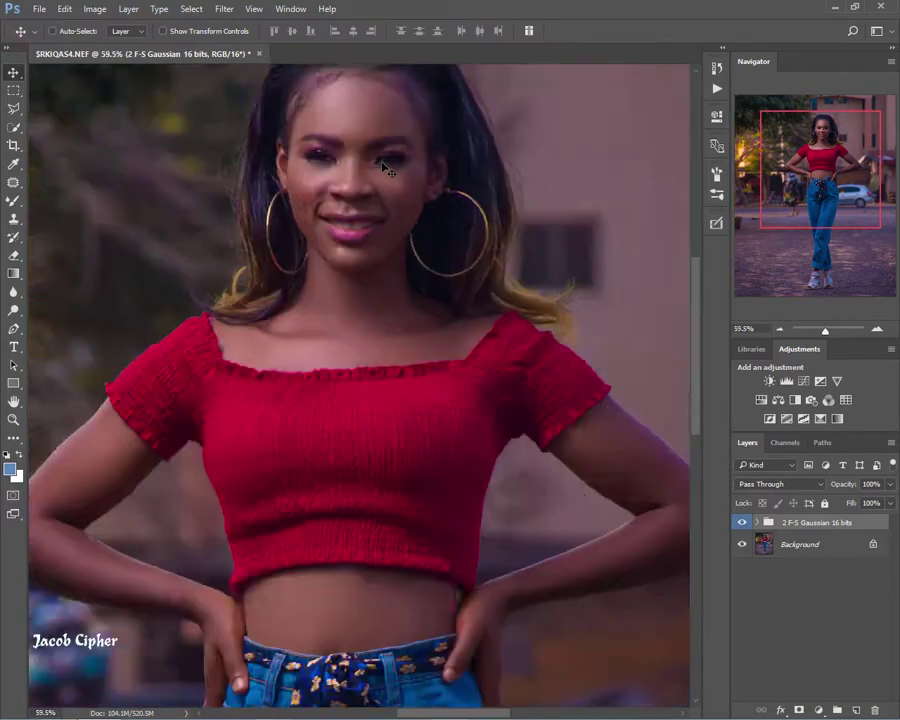
scroll(387, 170, "up", 3)
scroll(363, 208, "up", 4)
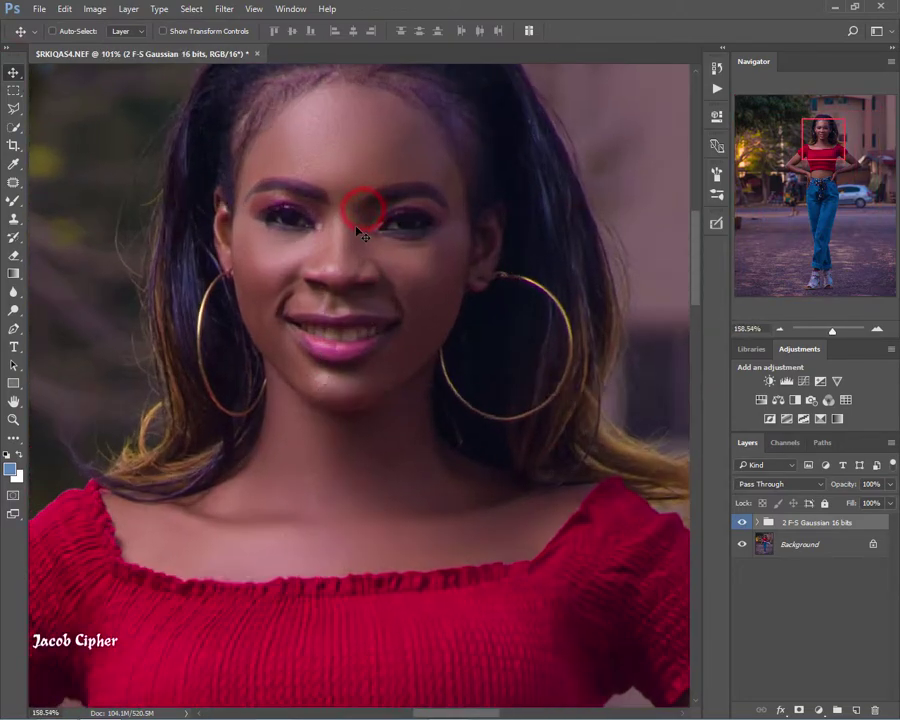
scroll(357, 229, "up", 2)
scroll(443, 243, "down", 5)
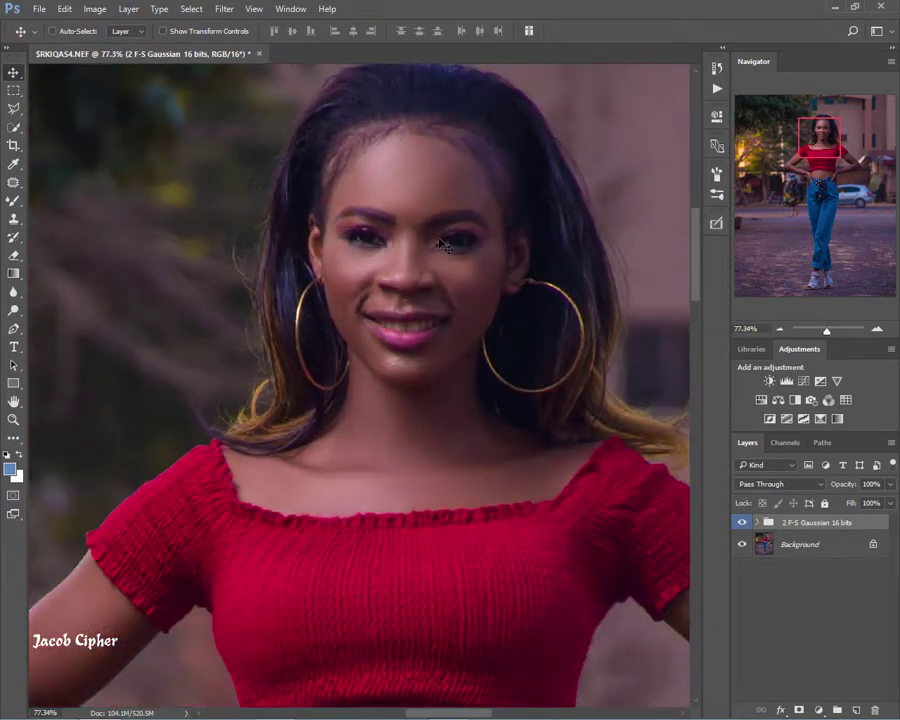
scroll(443, 243, "down", 4)
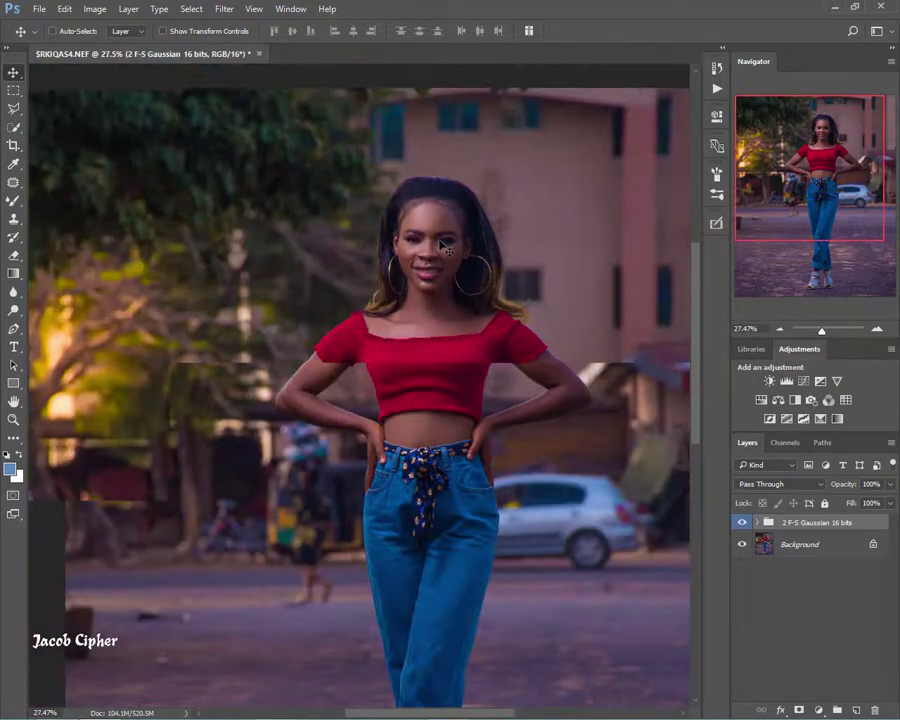
scroll(443, 247, "up", 5)
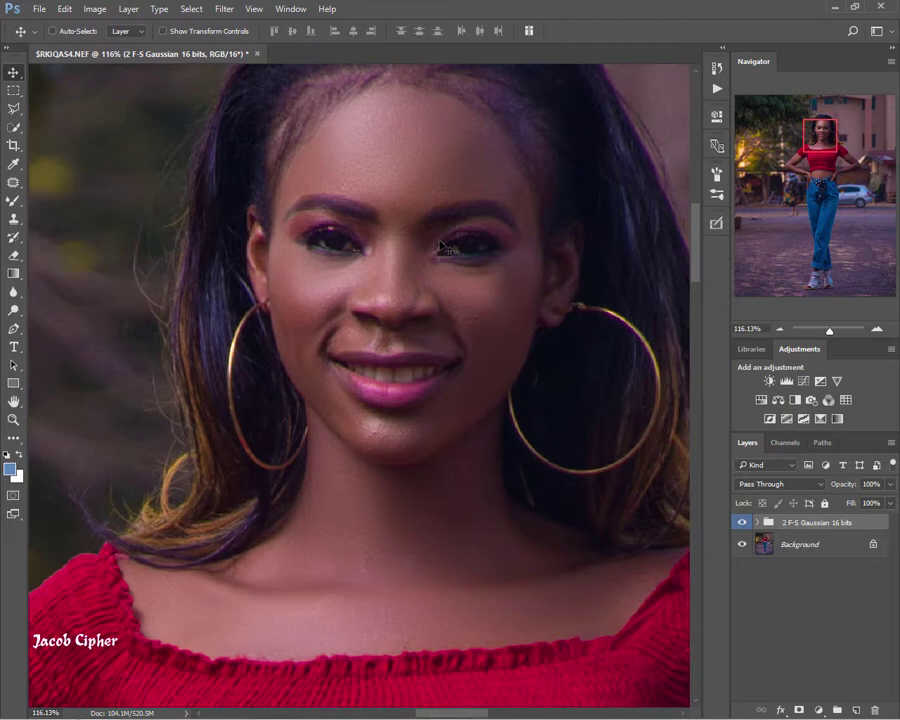
key("ctrl+0")
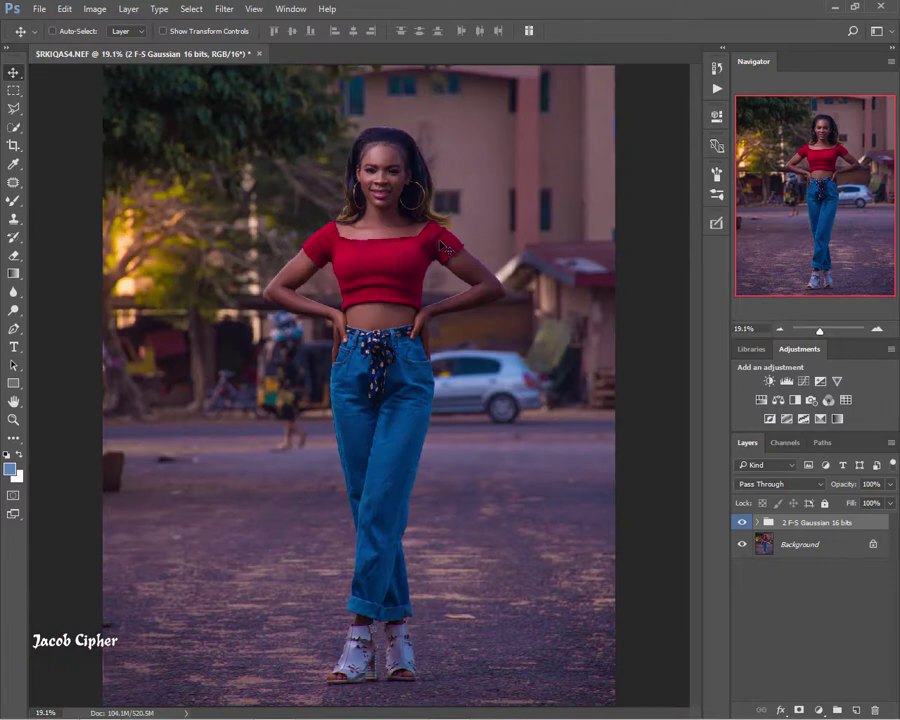
scroll(412, 207, "up", 6)
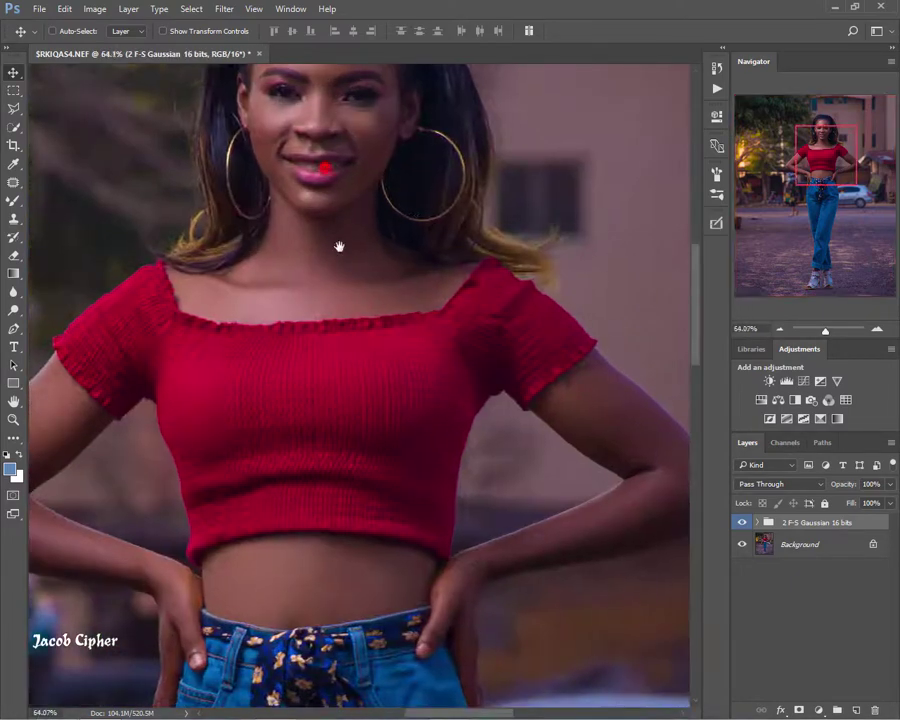
scroll(348, 230, "up", 2)
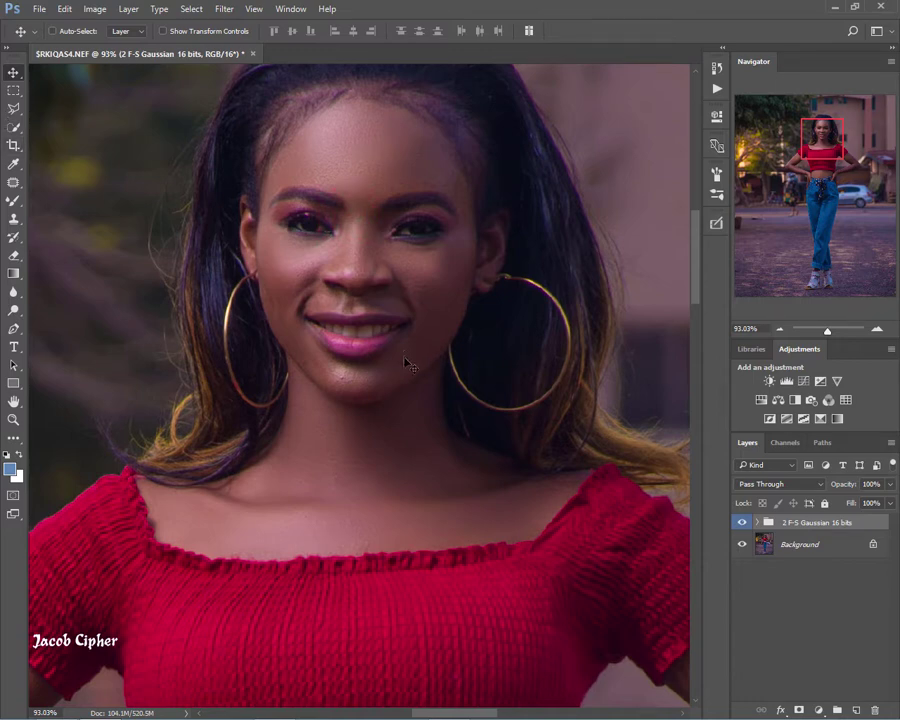
Step: Run the saved action that adds a black-masked group of Photo Filter, Brightness/Contrast and Hue/Saturation layers, and expand the group
key("F2")
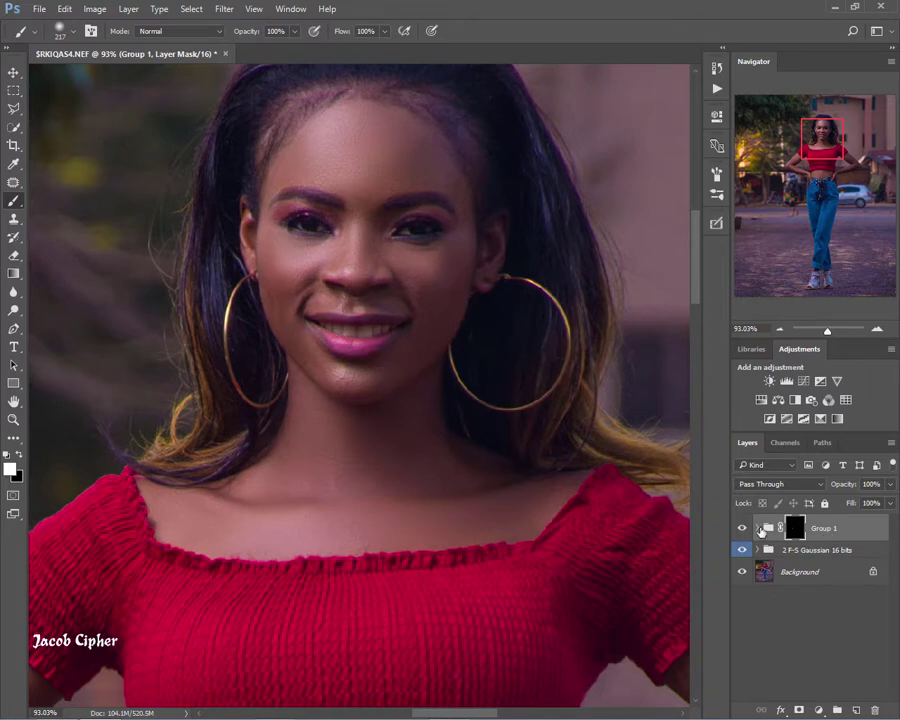
left_click(758, 528)
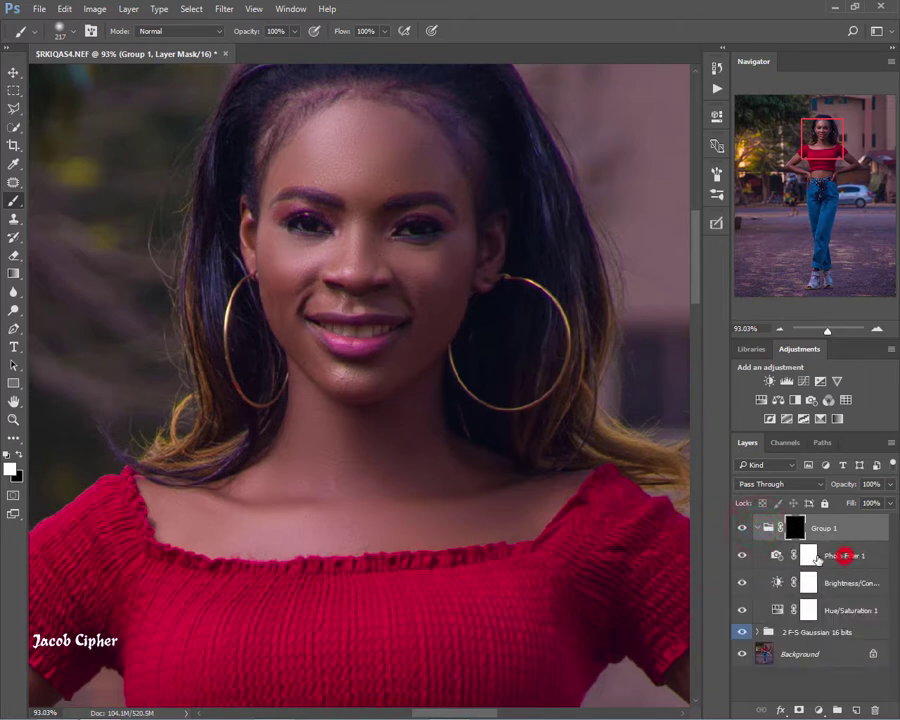
Step: Review the settings of the Photo Filter, Brightness/Contrast and Hue/Saturation layers inside Group 1
left_click(777, 555)
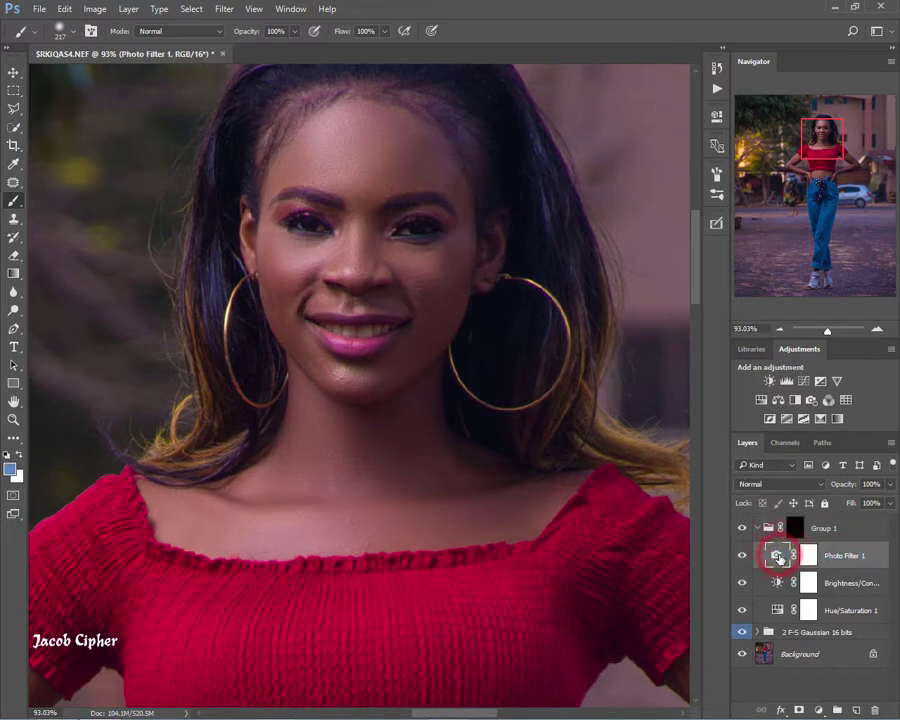
left_click(777, 555)
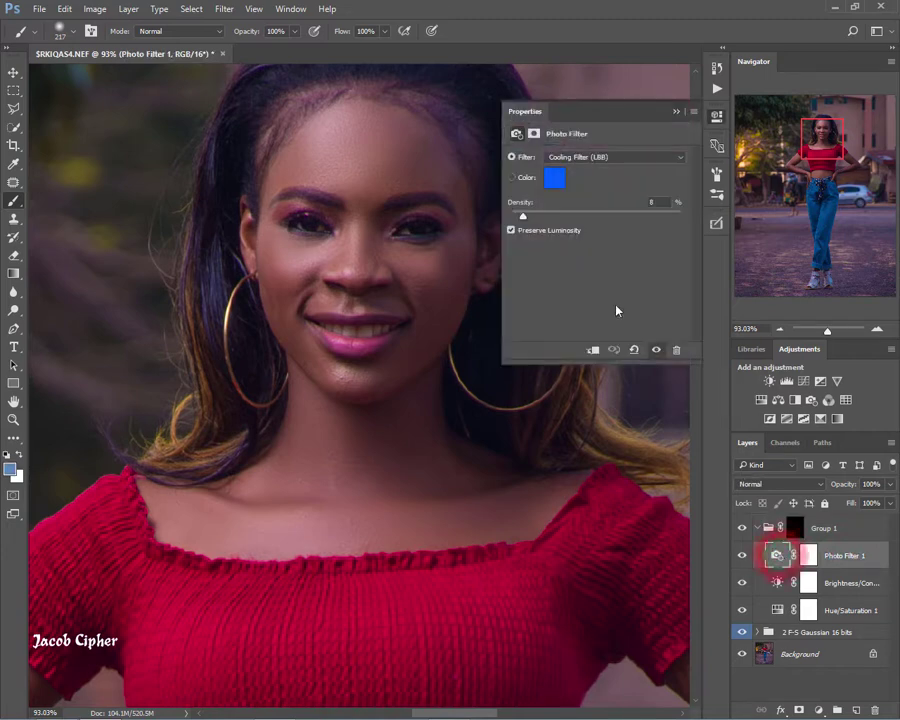
left_click(615, 158)
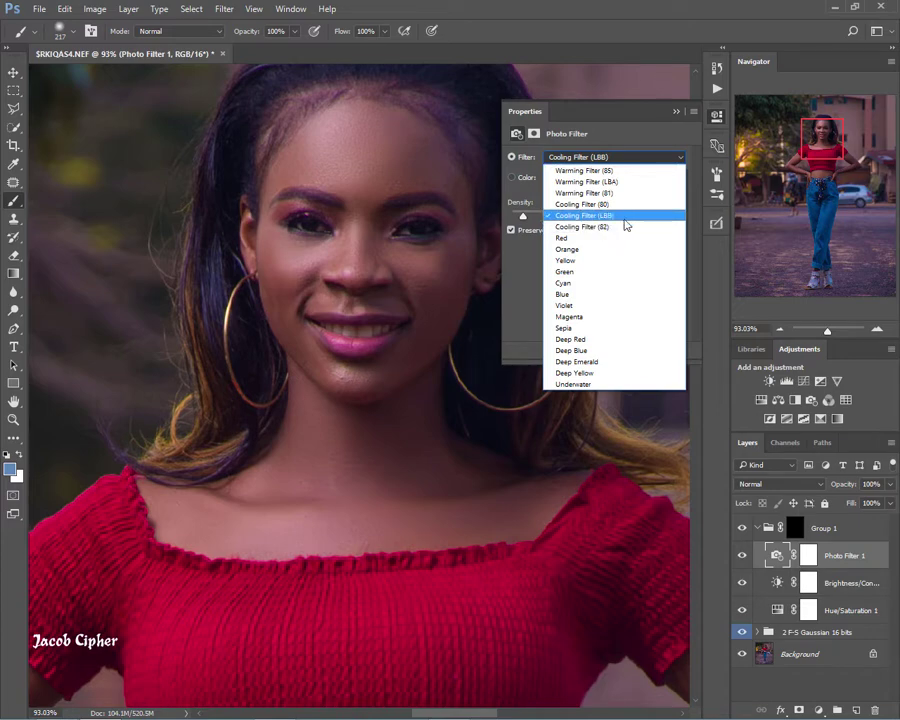
left_click(680, 117)
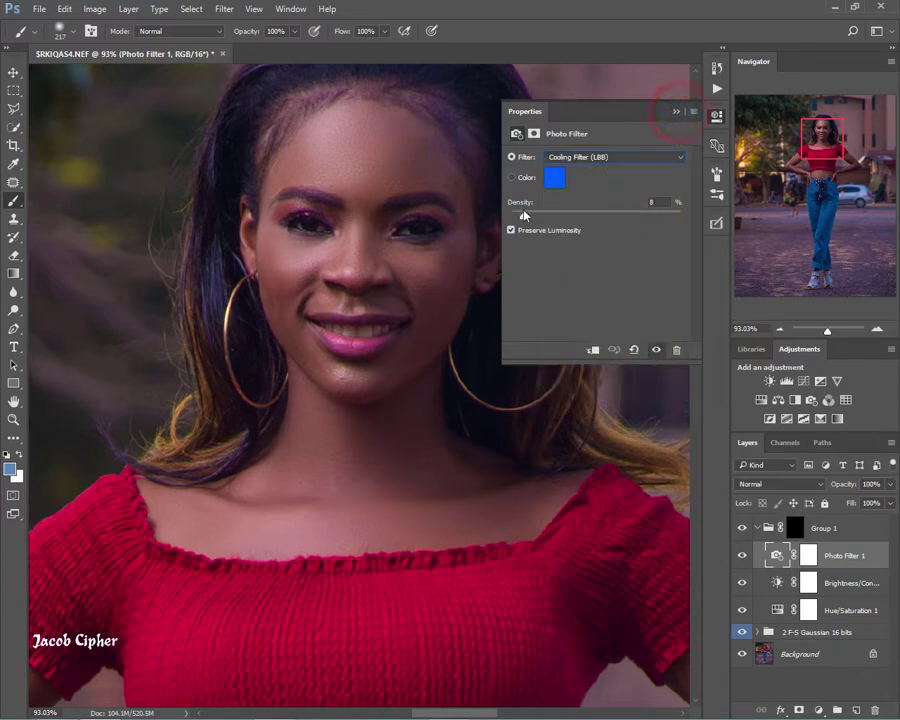
left_click(679, 111)
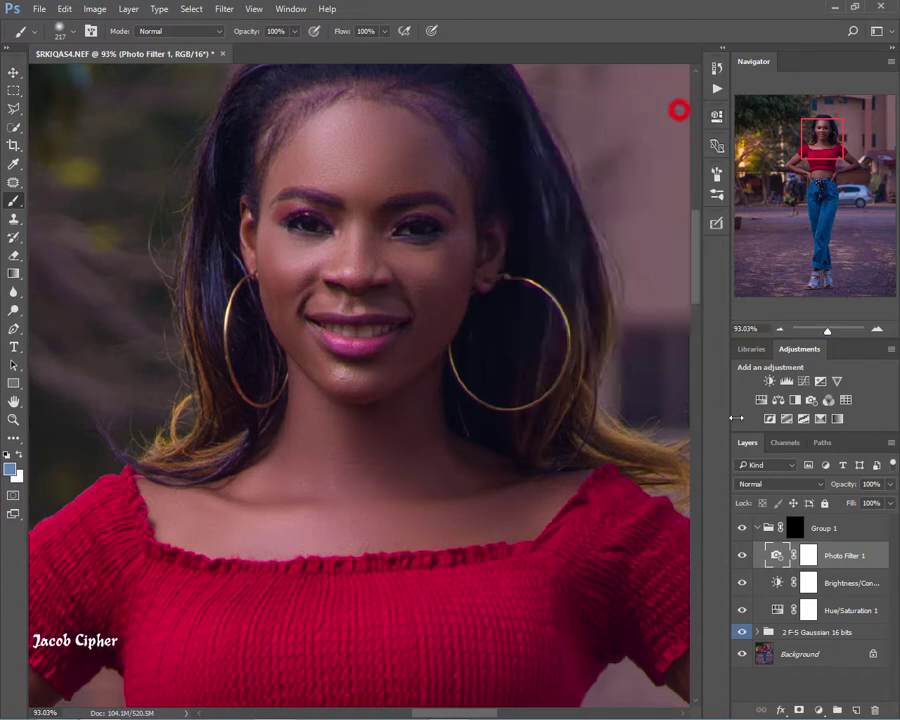
left_click(832, 582)
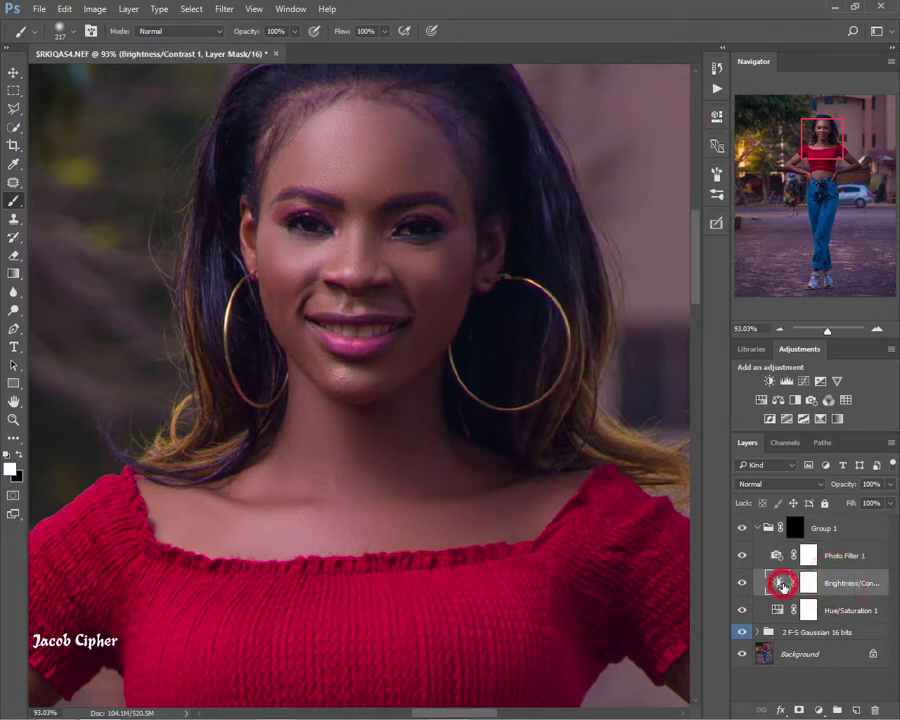
double_click(780, 583)
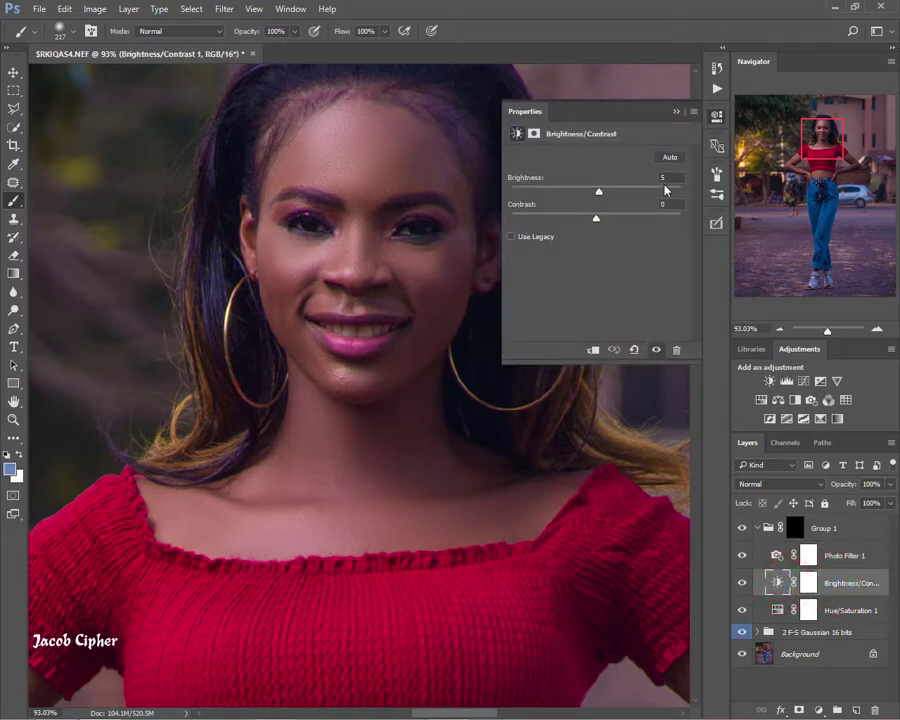
left_click(676, 112)
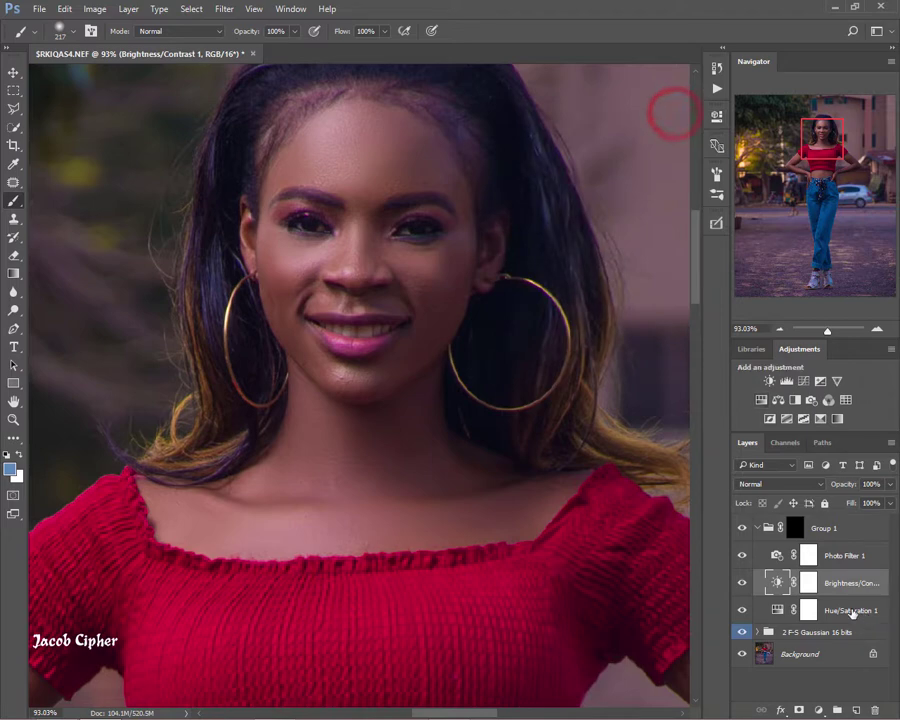
left_click(850, 607)
left_click(832, 608)
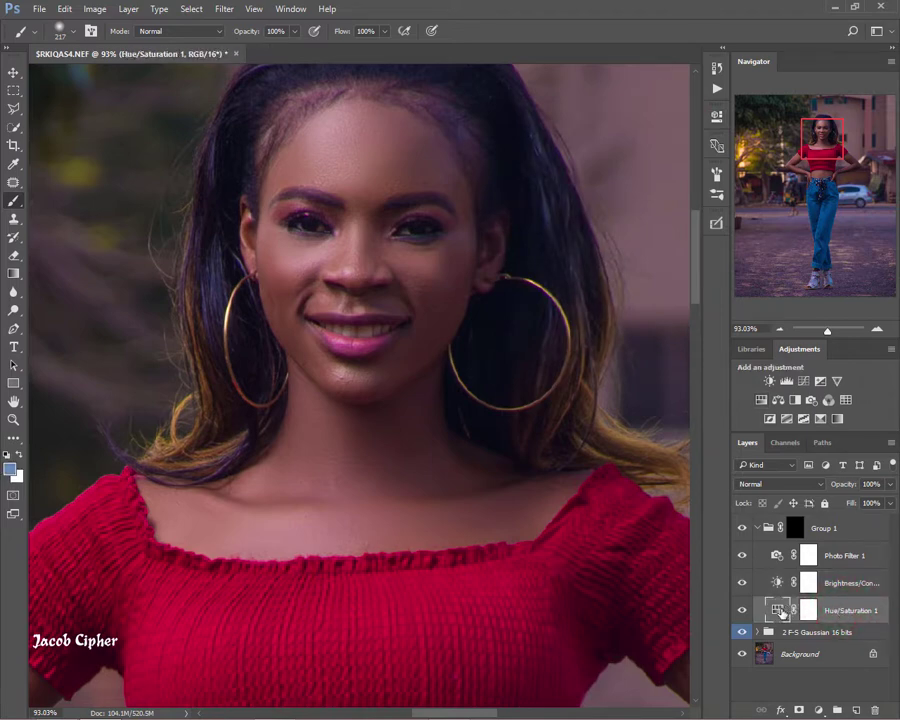
double_click(781, 611)
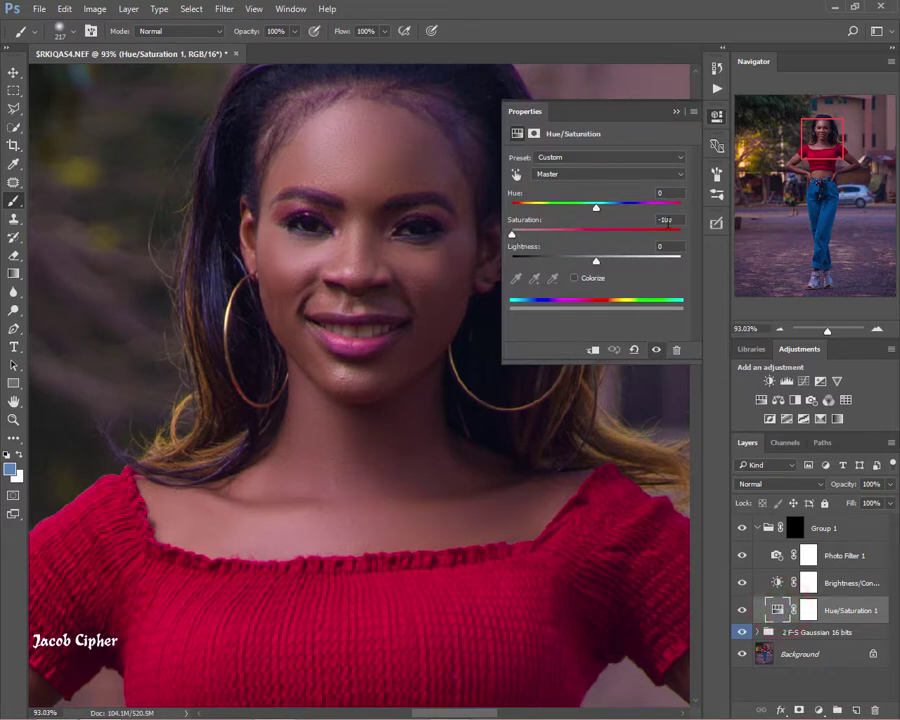
left_click(675, 113)
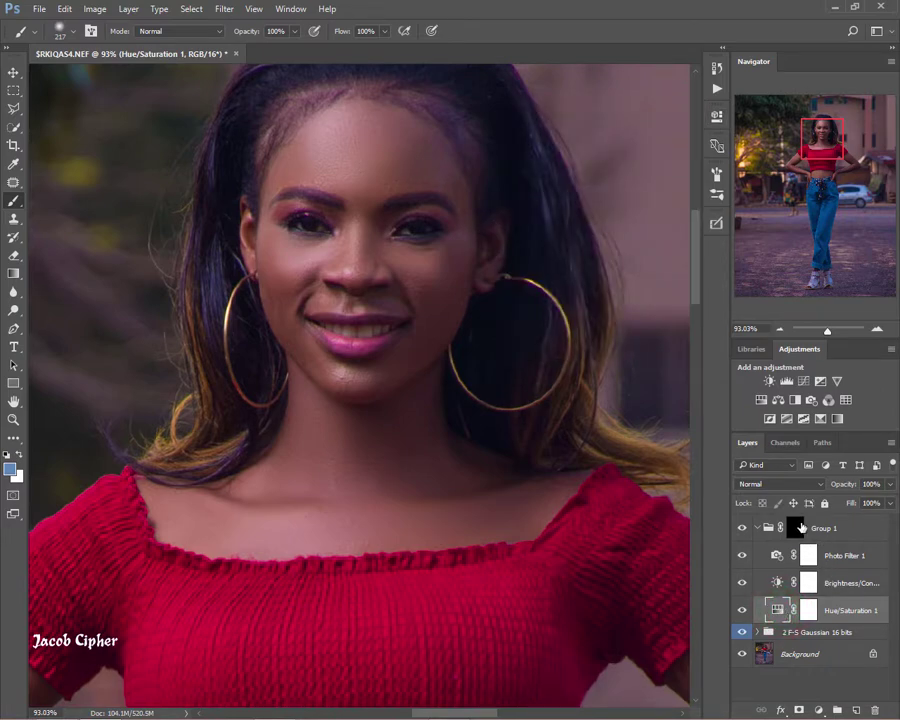
Step: Whiten the whites of both eyes by painting white on Group 1's mask with a soft brush of about 9 px
left_click(797, 526)
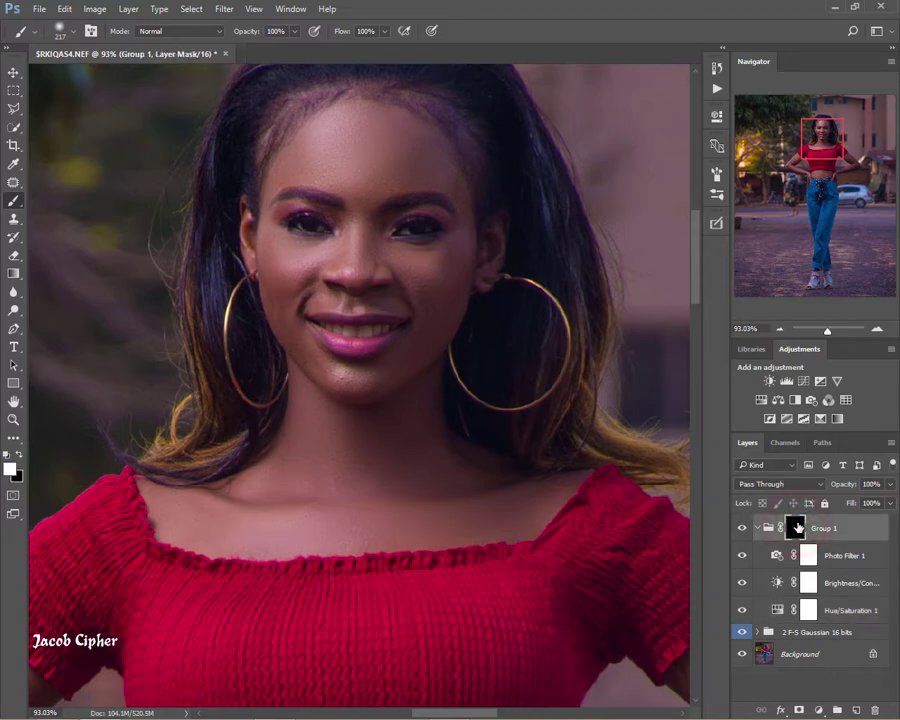
left_click(757, 530)
left_click(757, 527)
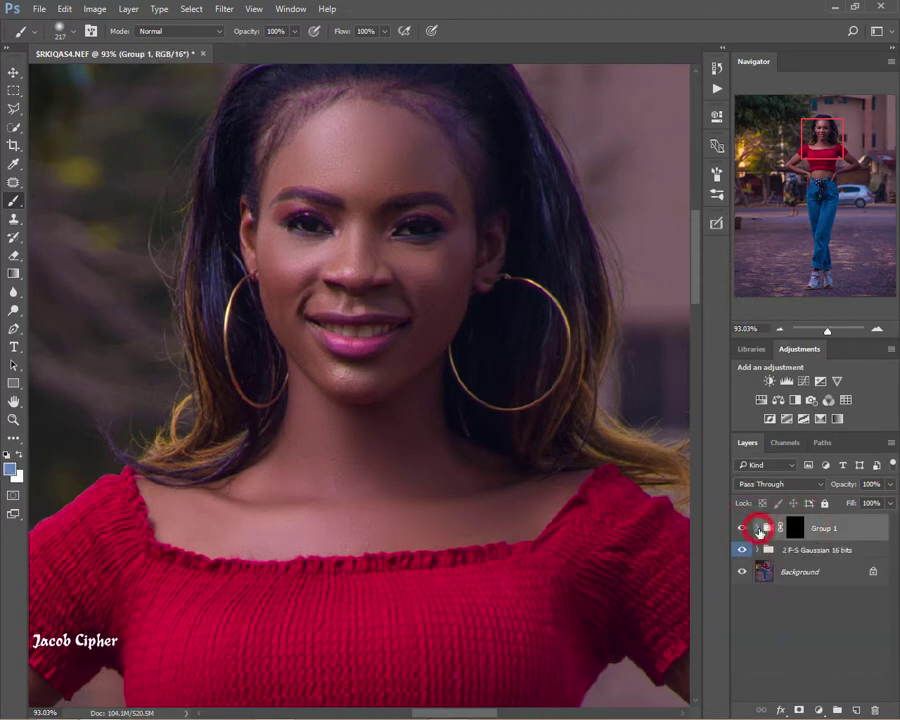
scroll(389, 223, "up", 5)
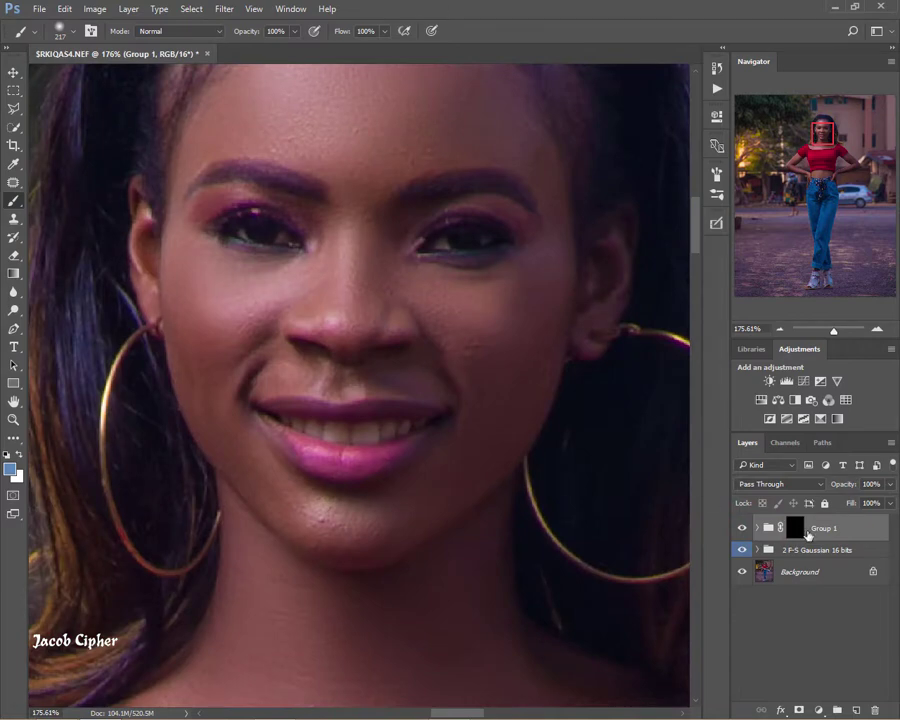
left_click(757, 527)
left_click(795, 527)
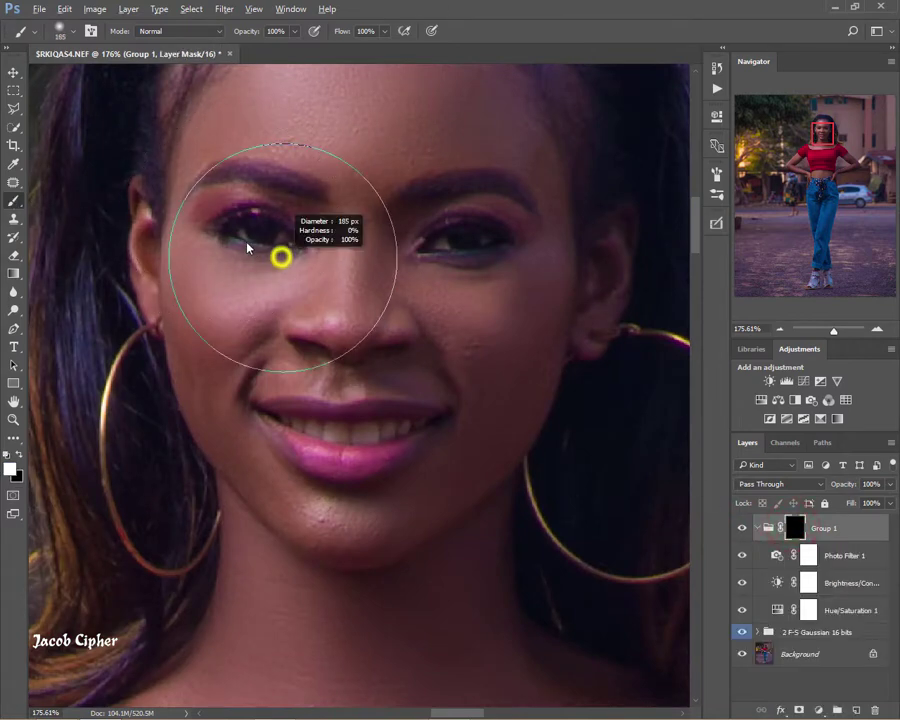
scroll(242, 222, "up", 5)
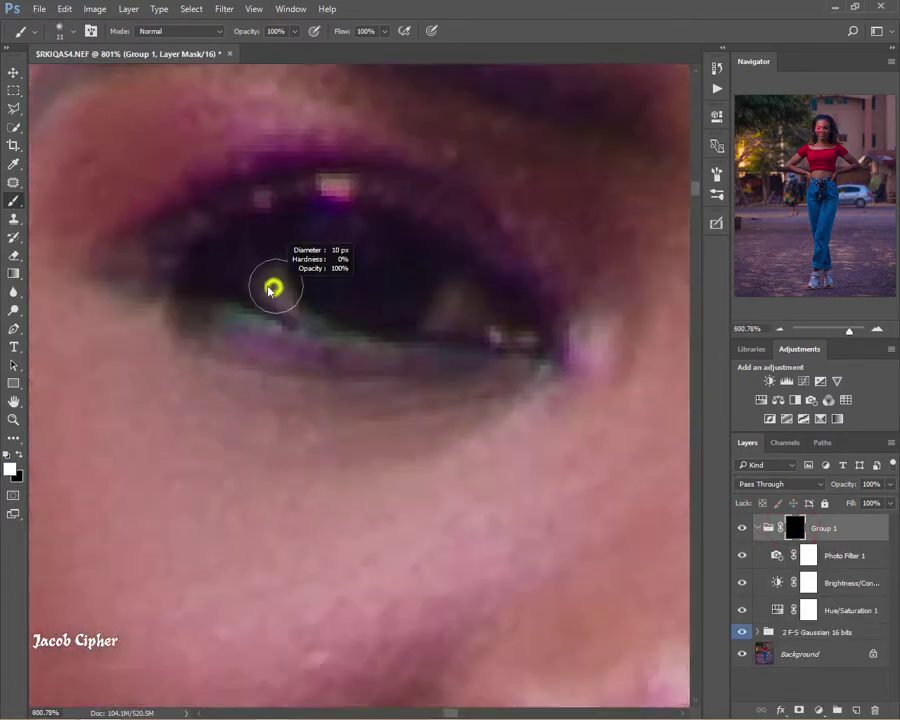
left_click(271, 285)
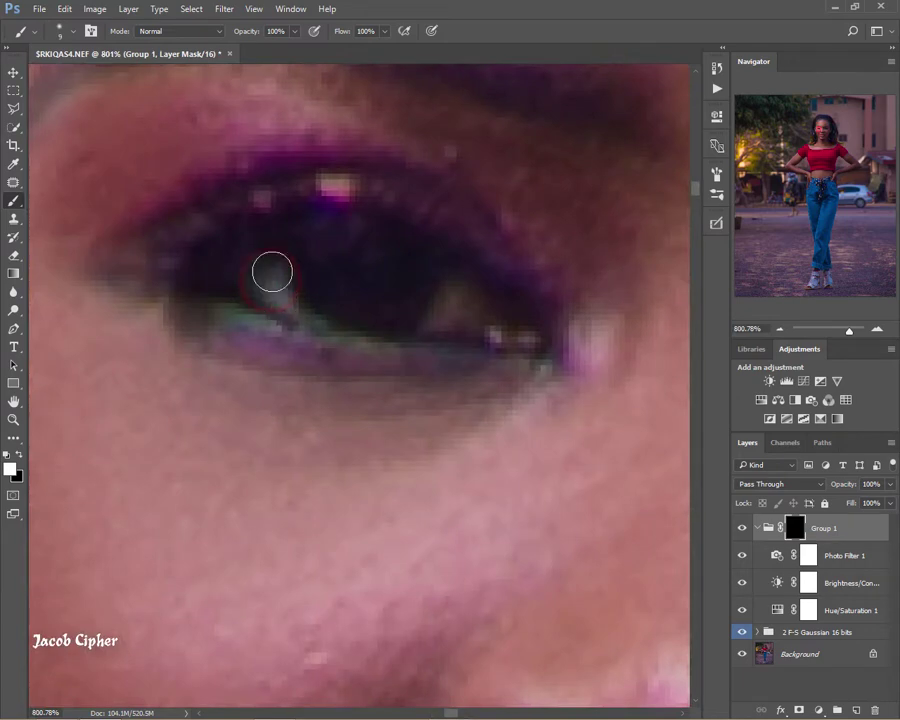
mouse_move(420, 309)
left_mouse_down()
mouse_move(307, 279)
mouse_move(337, 287)
left_mouse_up()
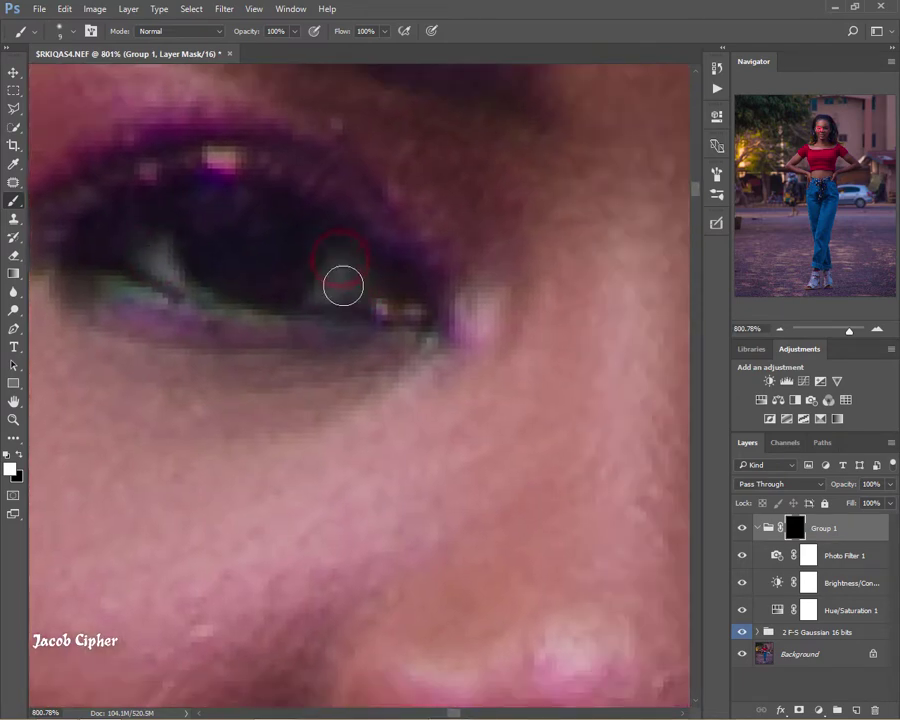
mouse_move(422, 302)
left_mouse_down()
mouse_move(310, 324)
mouse_move(514, 362)
left_mouse_up()
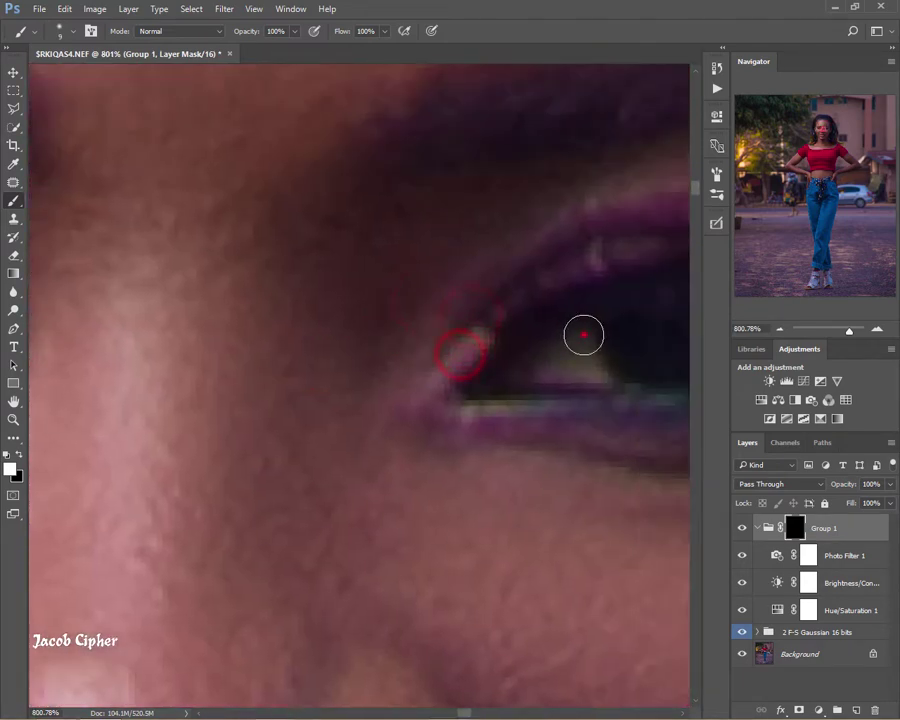
left_click(582, 332)
left_click_drag(594, 360, 449, 398)
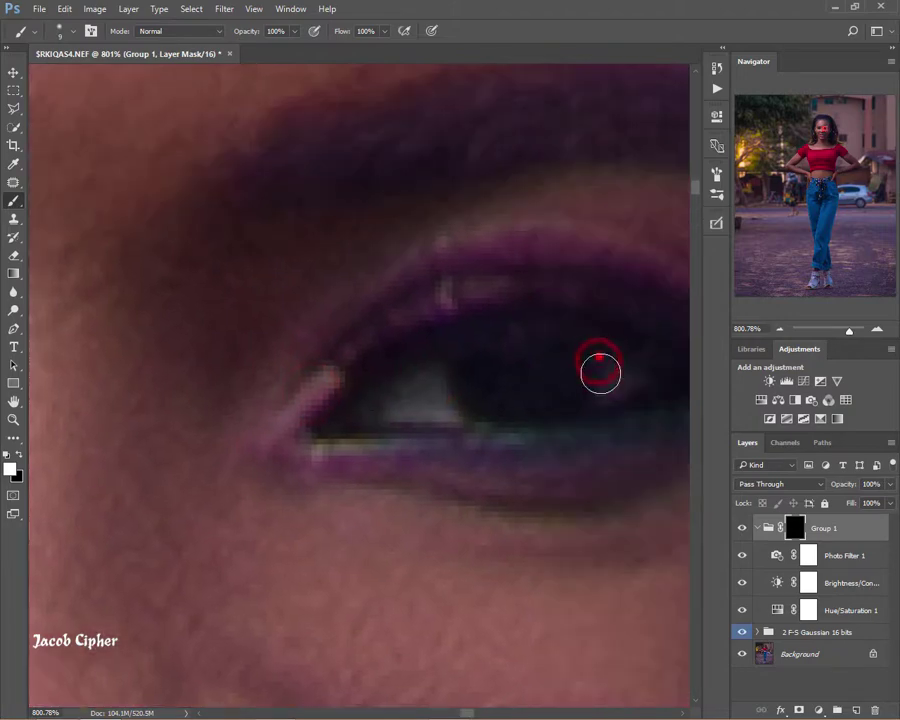
Step: Whiten the upper teeth by painting white over them on Group 1's mask with a soft brush of about 9 to 14 px
scroll(593, 412, "down", 10)
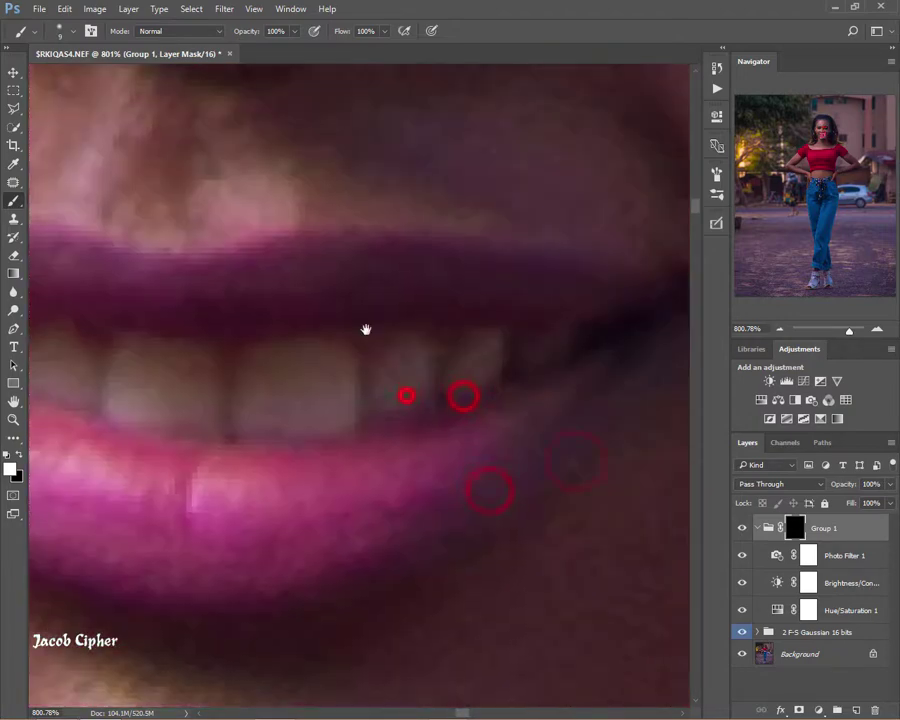
right_click(344, 384, "alt")
mouse_move(346, 382)
left_mouse_down()
mouse_move(241, 401)
mouse_move(391, 385)
mouse_move(432, 374)
left_mouse_up()
right_click(466, 366, "alt")
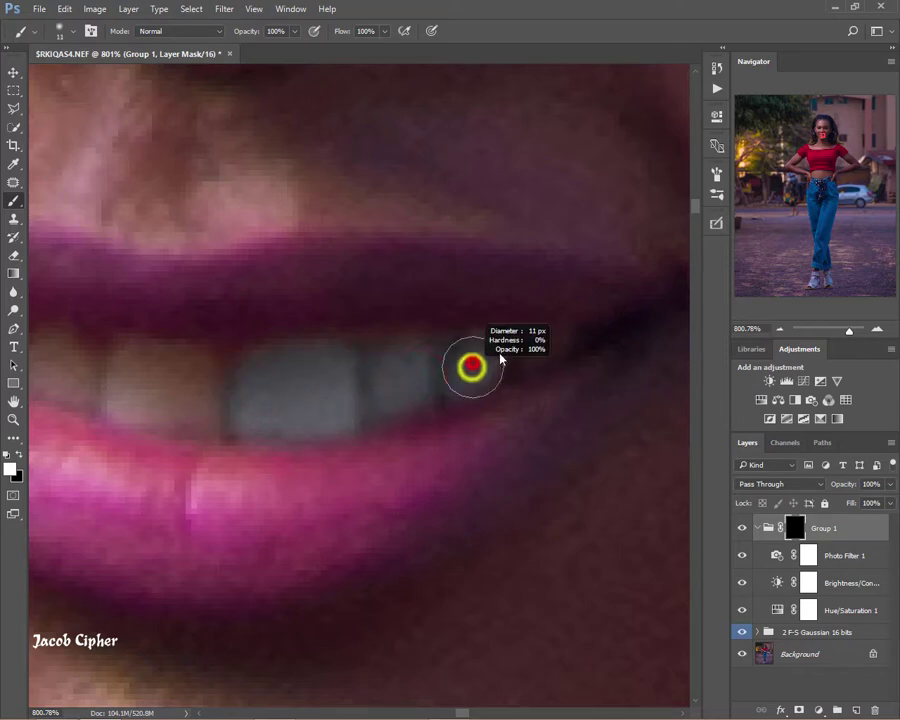
left_click_drag(426, 374, 690, 270)
right_click(484, 286, "alt")
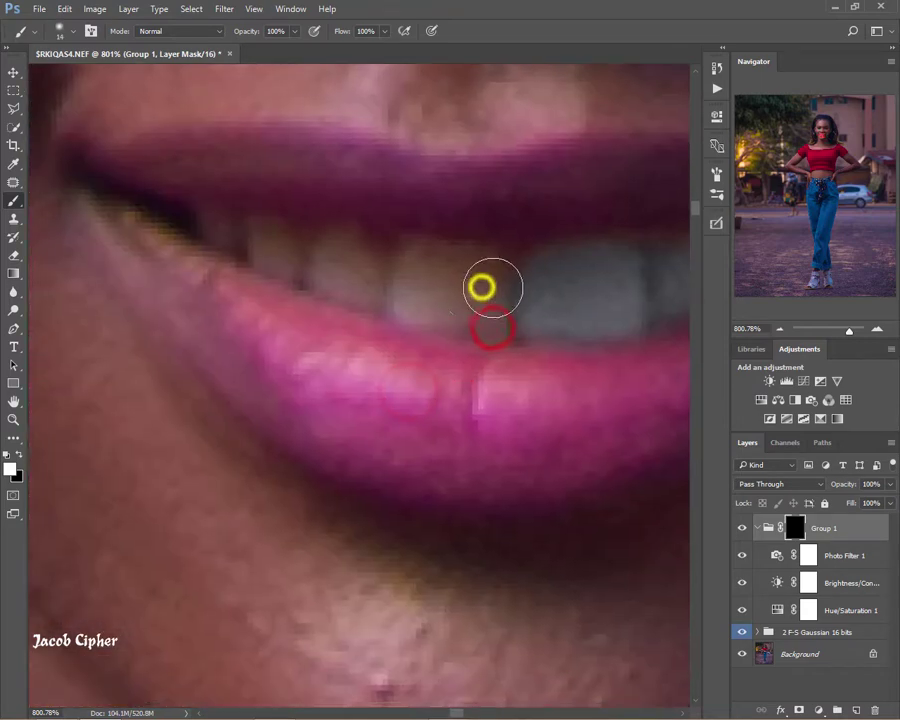
mouse_move(431, 268)
left_mouse_down()
mouse_move(416, 291)
mouse_move(446, 295)
left_mouse_up()
right_click(434, 297, "alt")
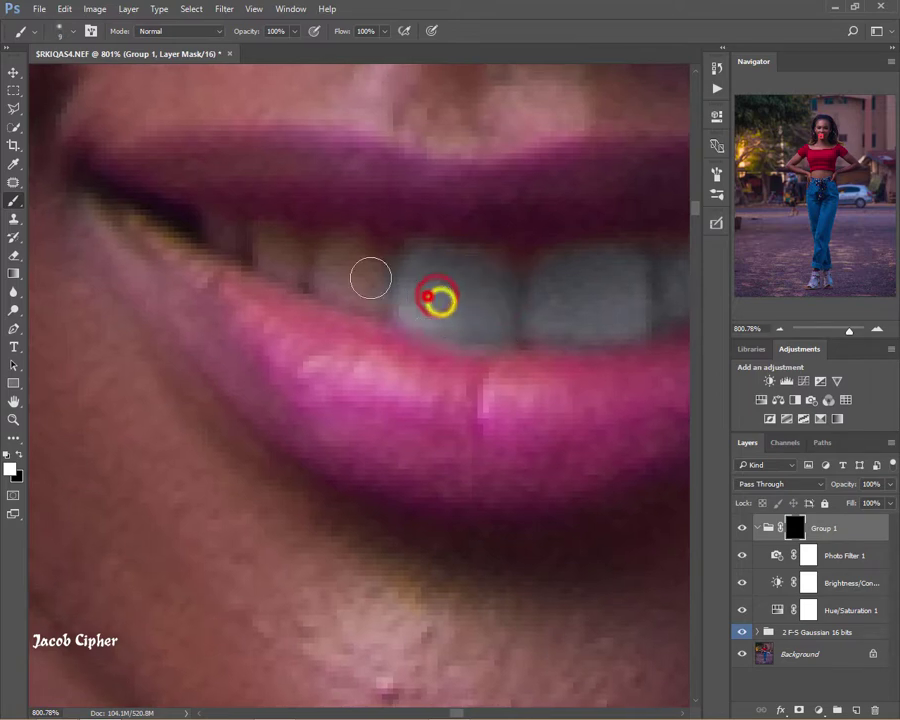
left_click_drag(341, 257, 372, 325)
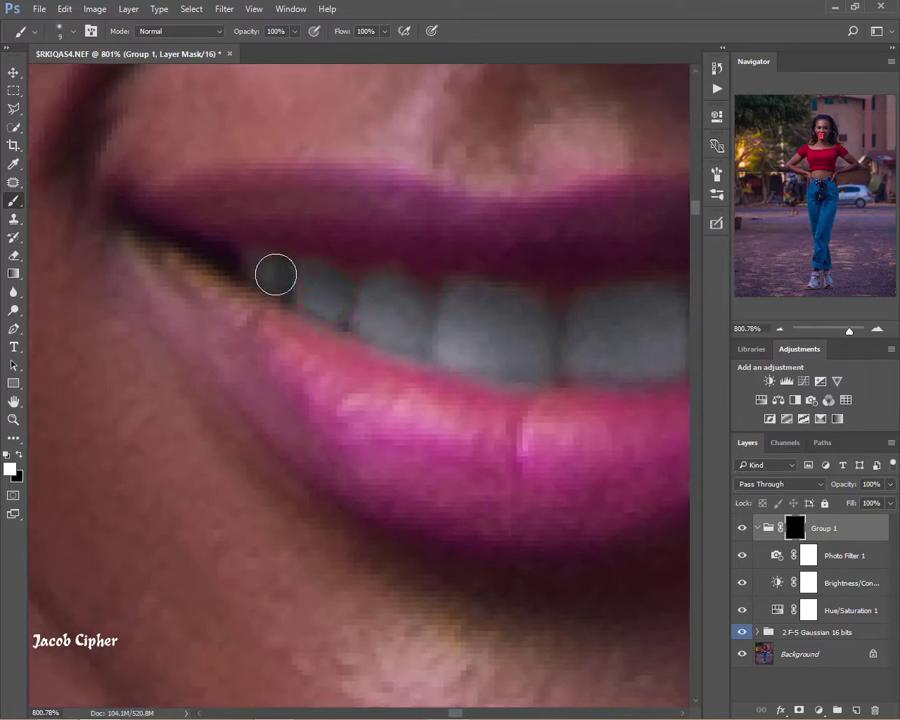
Step: Reduce the opacity of Group 1 to 79% to soften the eye and teeth whitening
key("ctrl+0")
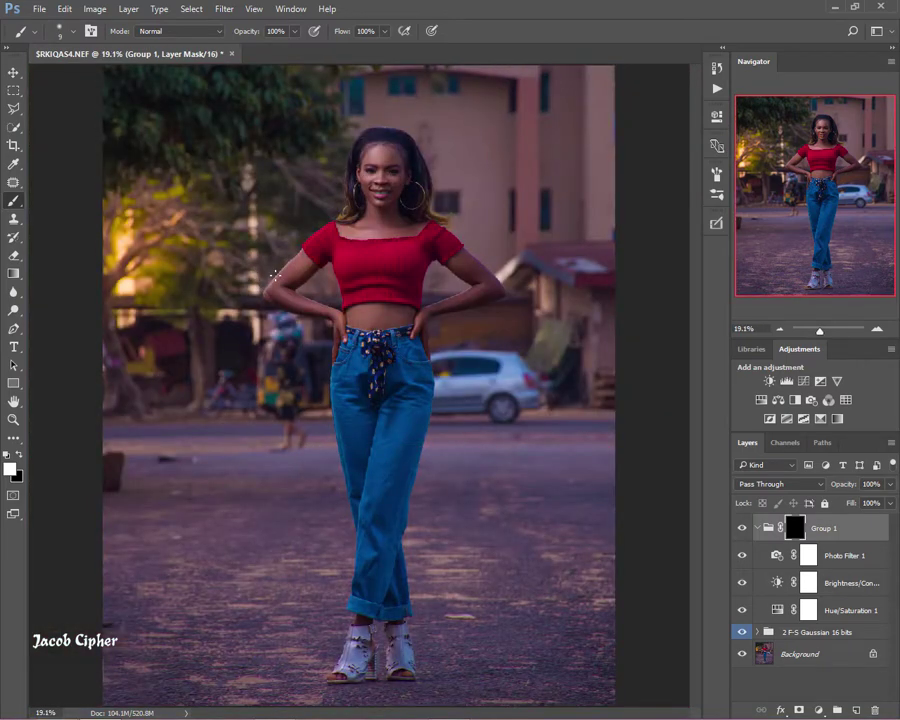
scroll(418, 172, "up", 6)
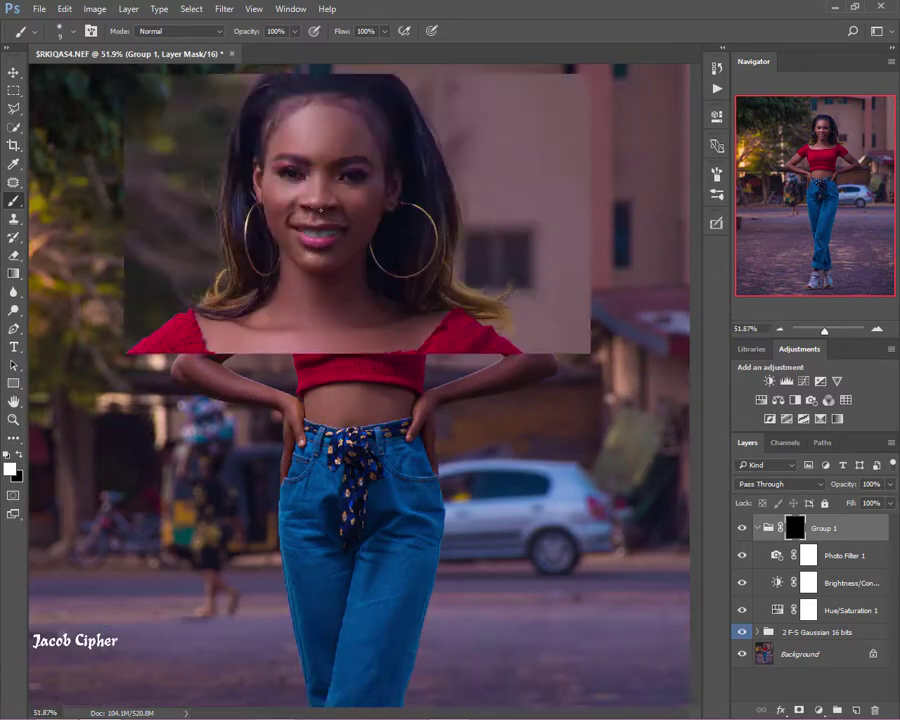
scroll(360, 250, "up", 4)
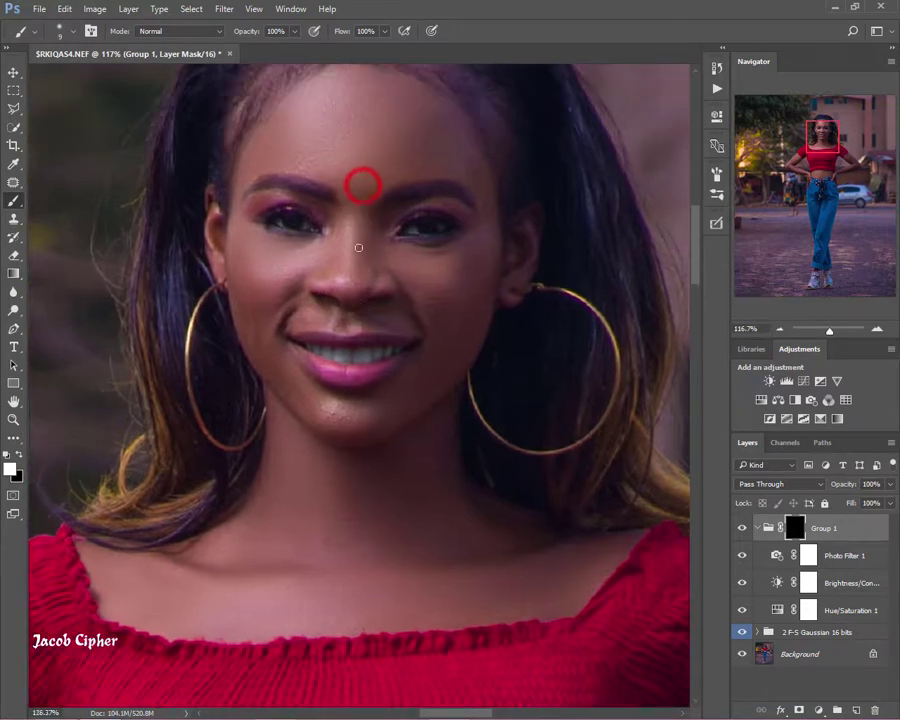
left_click(890, 485)
left_click_drag(890, 502, 878, 504)
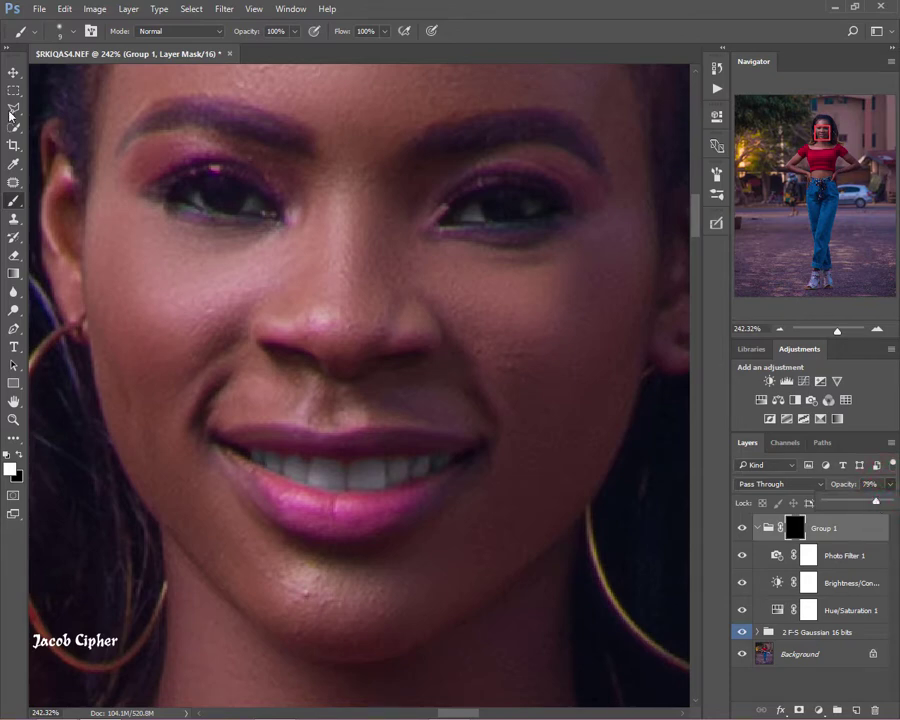
left_click(13, 72)
left_click(170, 214)
Step: Compare the retouched portrait with the Background layer alone, both in the full picture and closer on the upper body
key("ctrl+0")
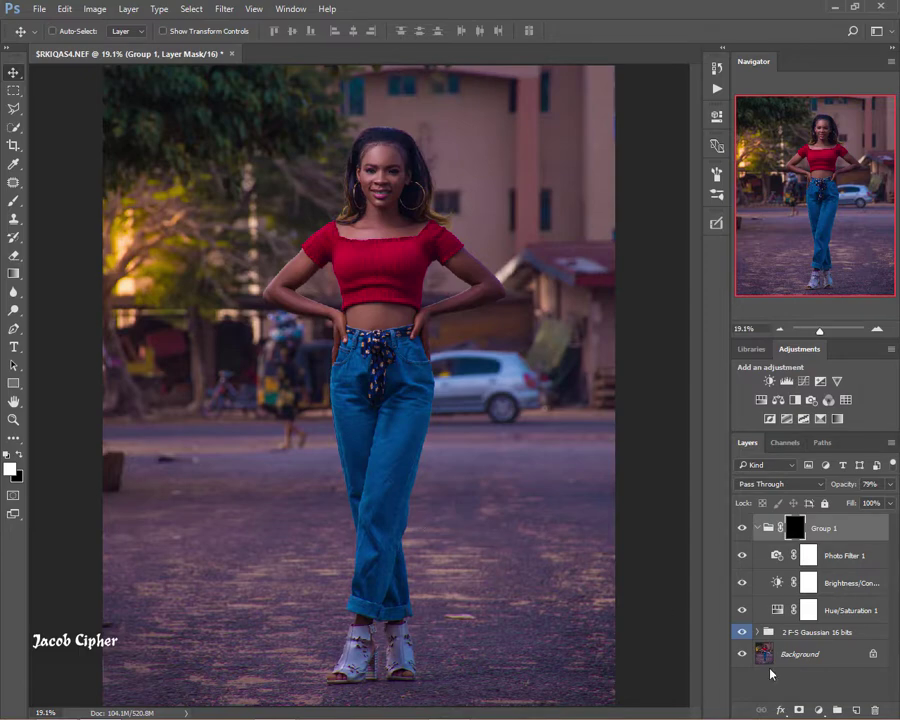
left_click(742, 656)
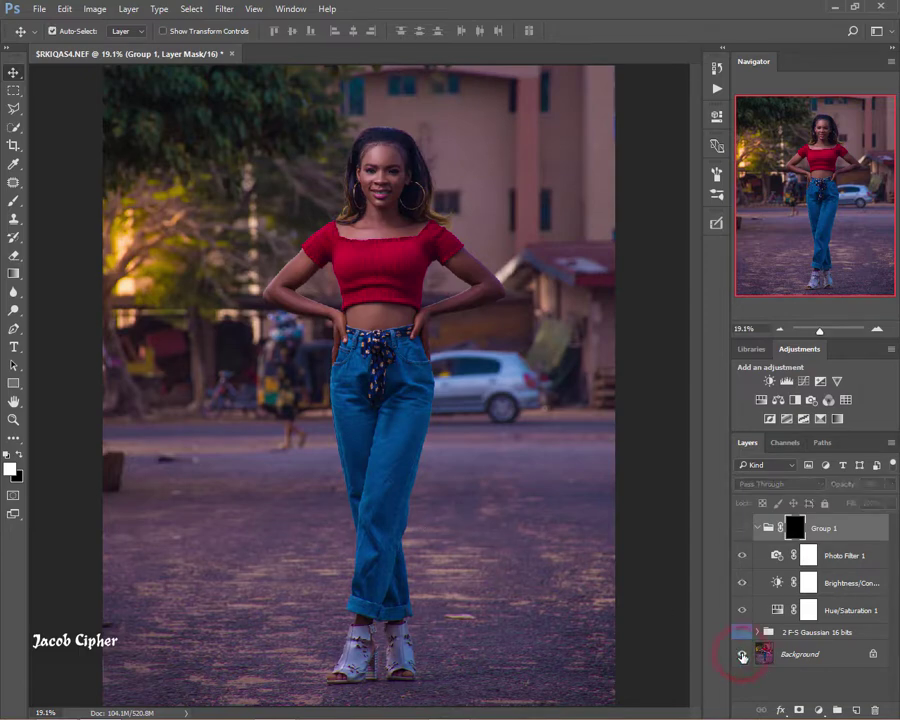
left_click(742, 656)
left_click(742, 656)
scroll(408, 316, "up", 3)
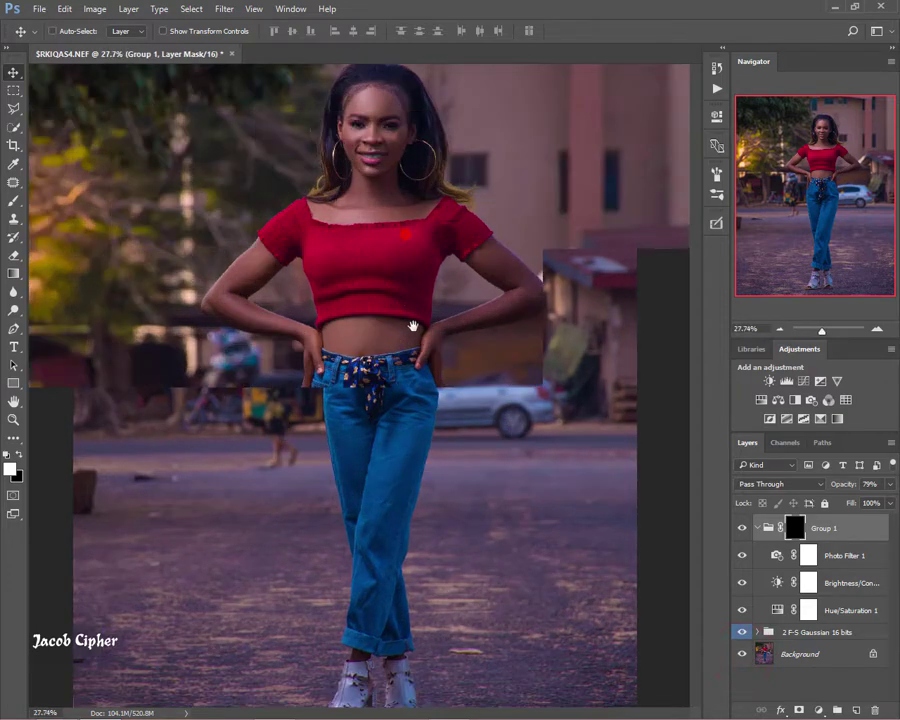
left_click_drag(406, 235, 428, 438)
scroll(398, 378, "up", 4)
scroll(398, 378, "up", 2)
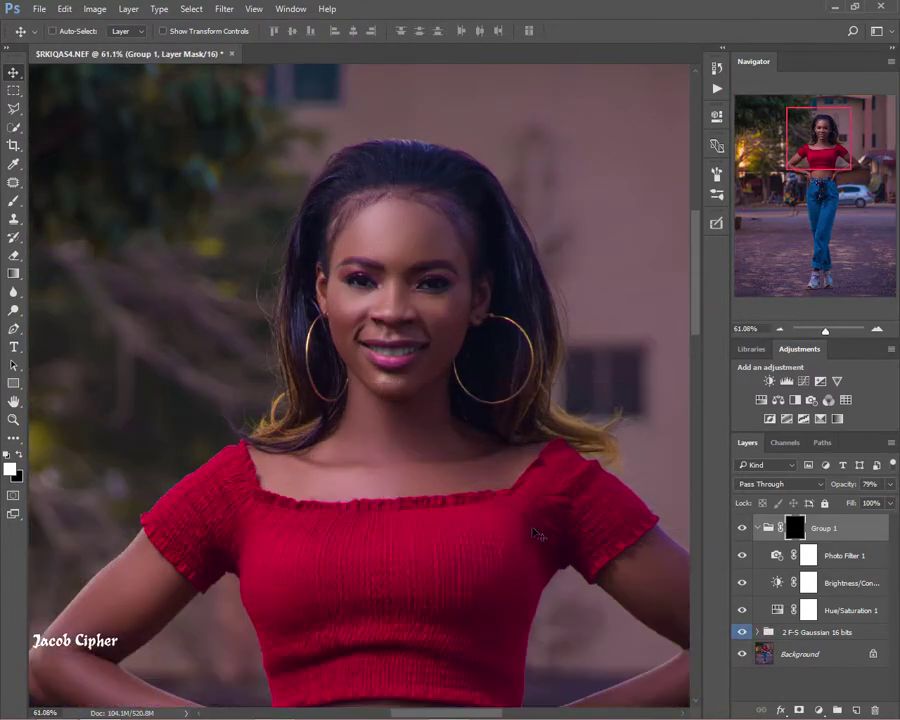
left_click(742, 656)
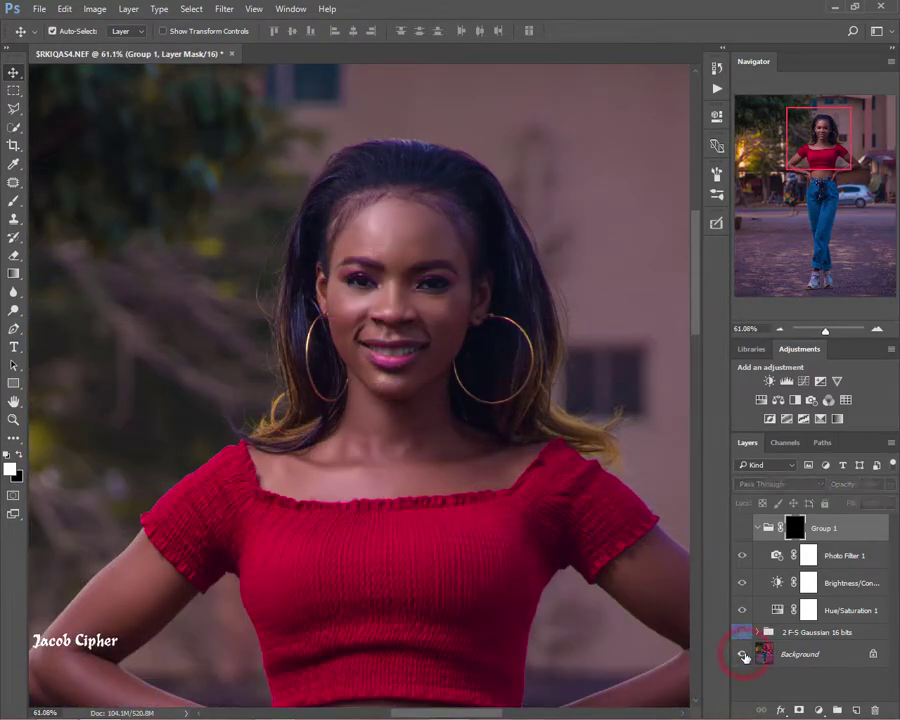
left_click(742, 656)
left_click(742, 655, "alt")
left_click(742, 655, "alt")
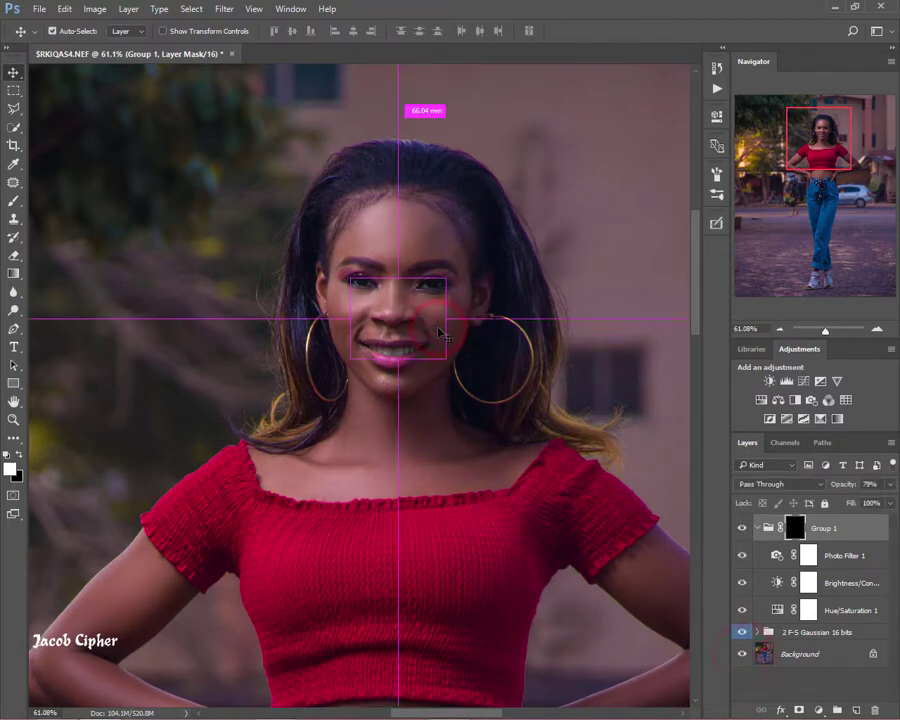
key("ctrl+0")
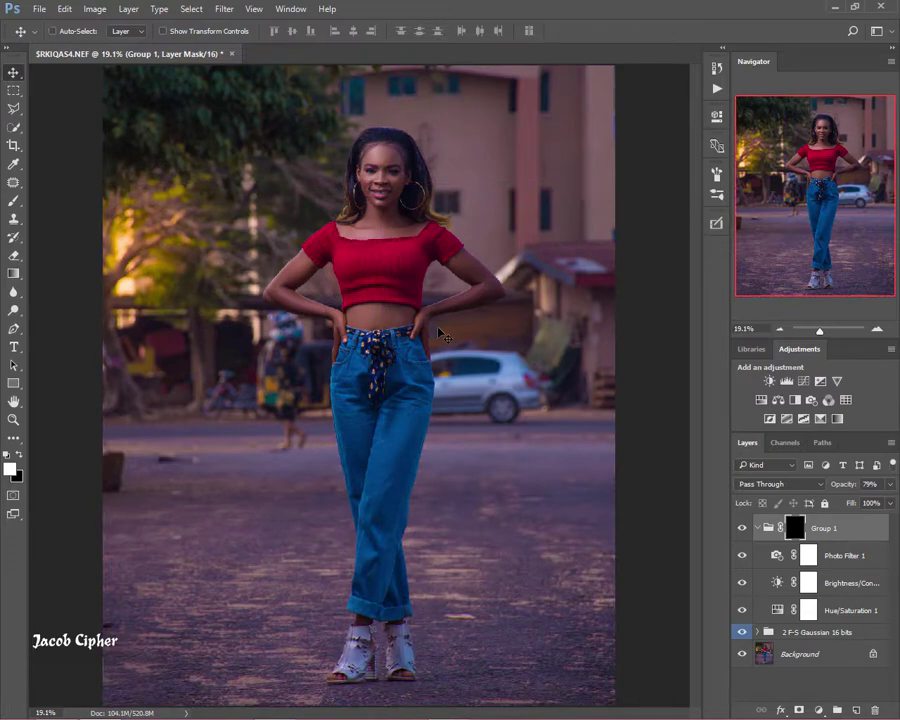
Step: Collapse Group 1, then add a new layer above it with a tall elliptical marquee selection over the woman
left_click(757, 528)
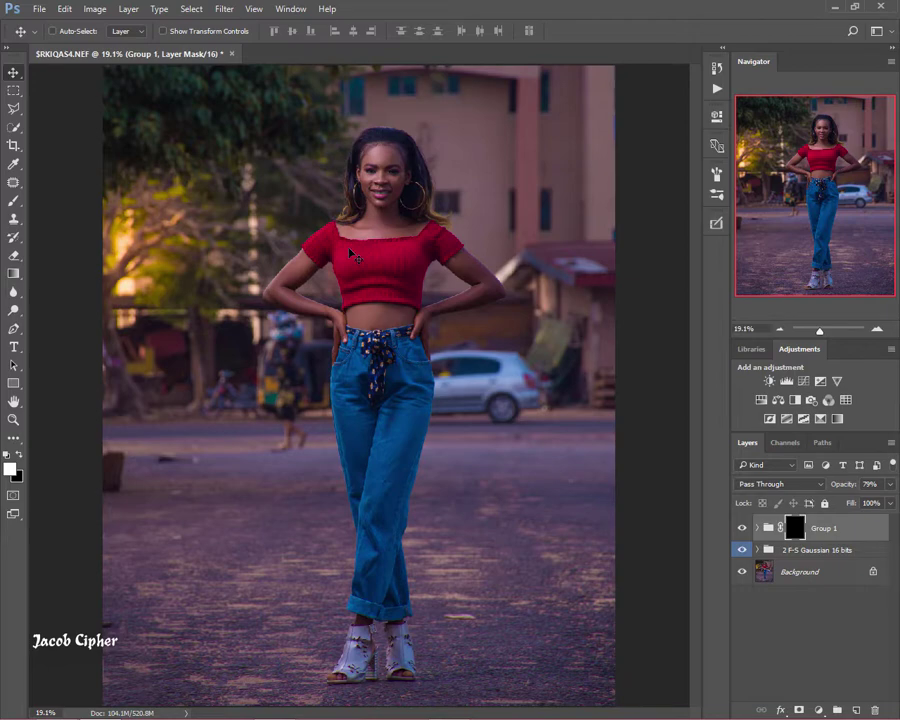
left_click(14, 90)
right_click(14, 90)
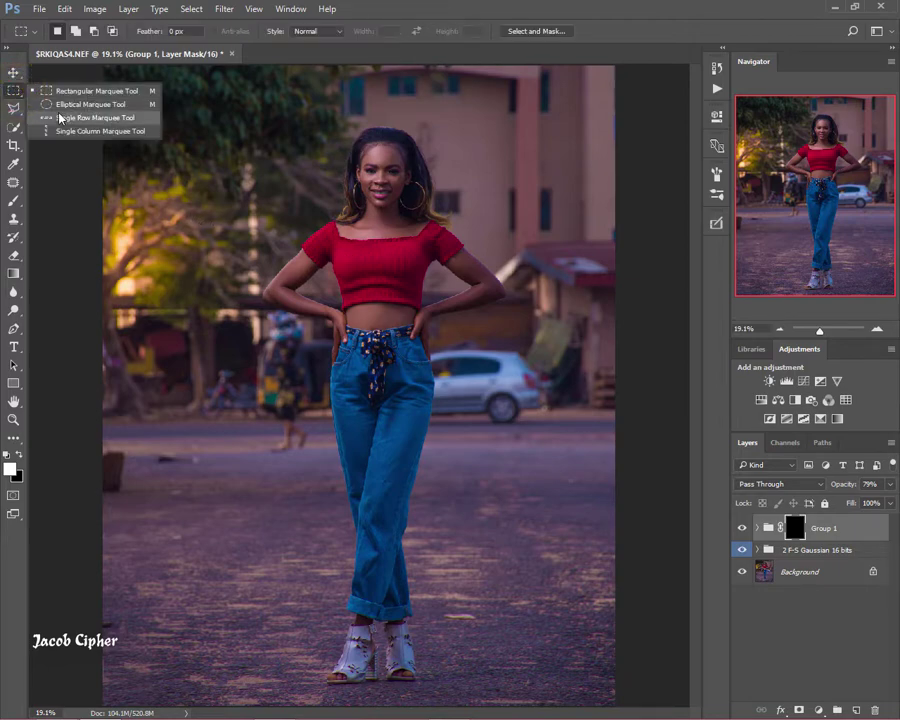
left_click(88, 104)
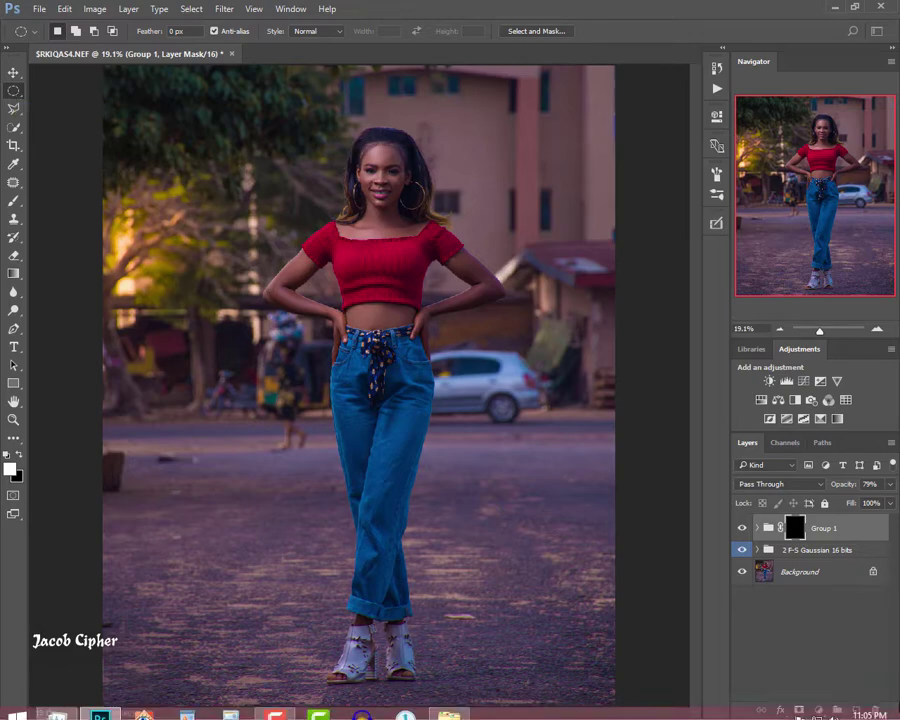
mouse_move(860, 714)
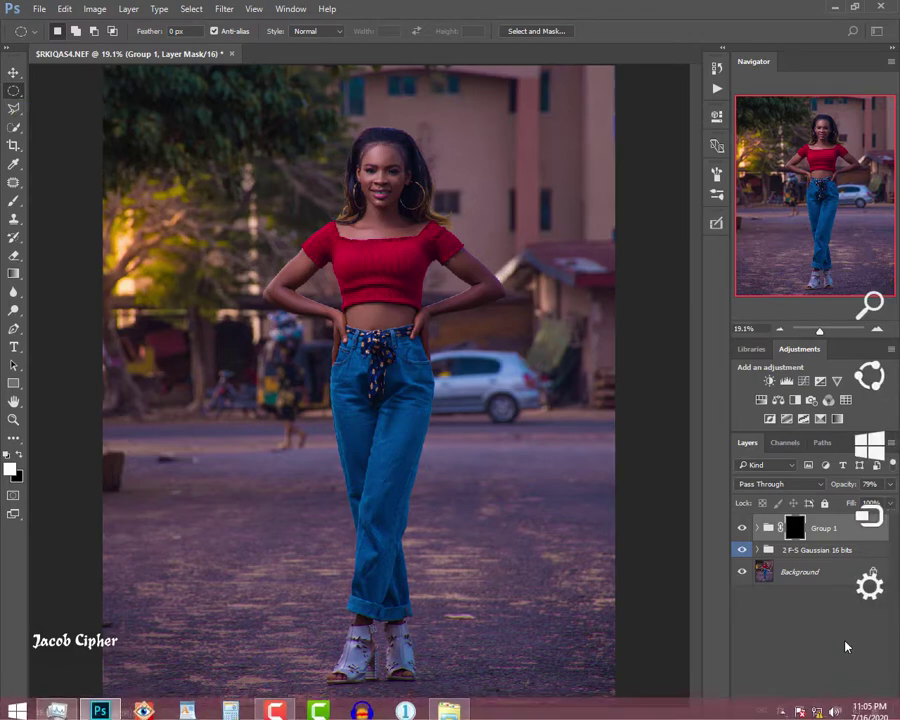
left_click(856, 710)
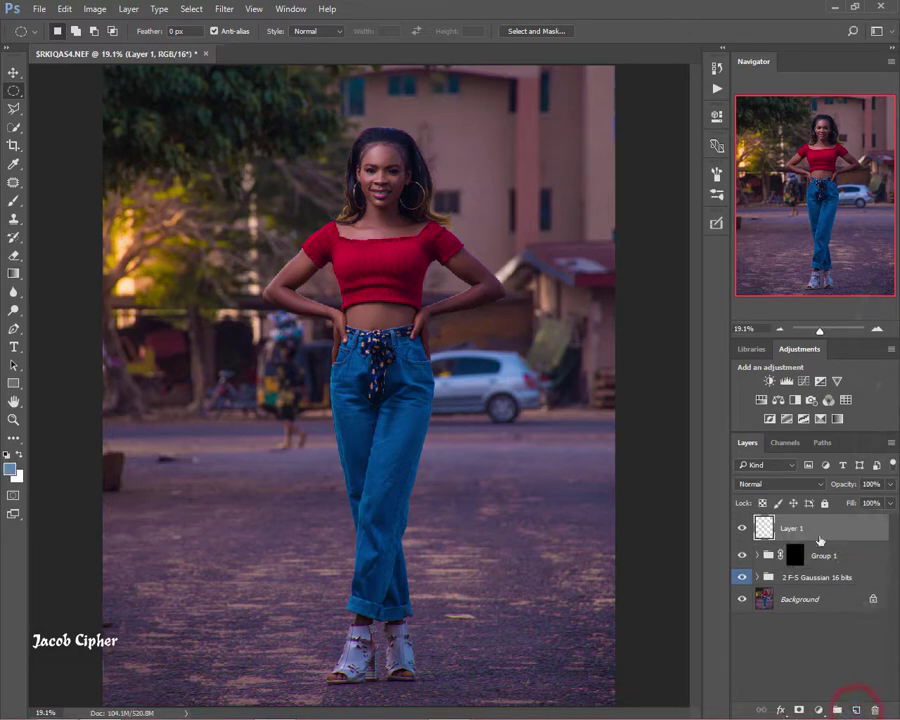
left_click_drag(296, 143, 531, 585)
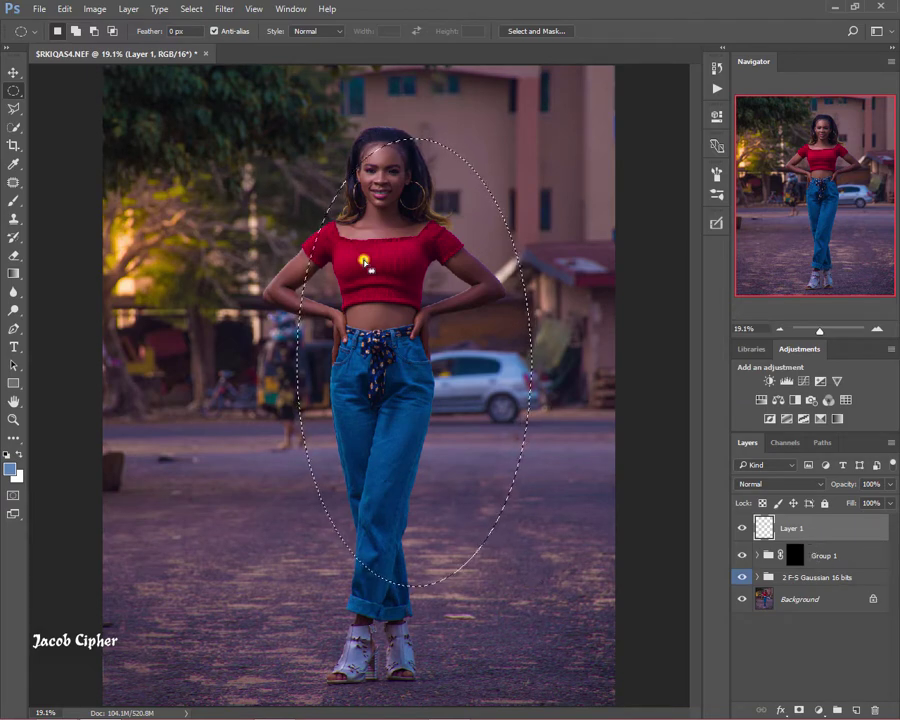
Step: Transform the elliptical selection so it is centered on the woman and stretched to about 128% height, from above her head to her shoes
right_click(366, 264)
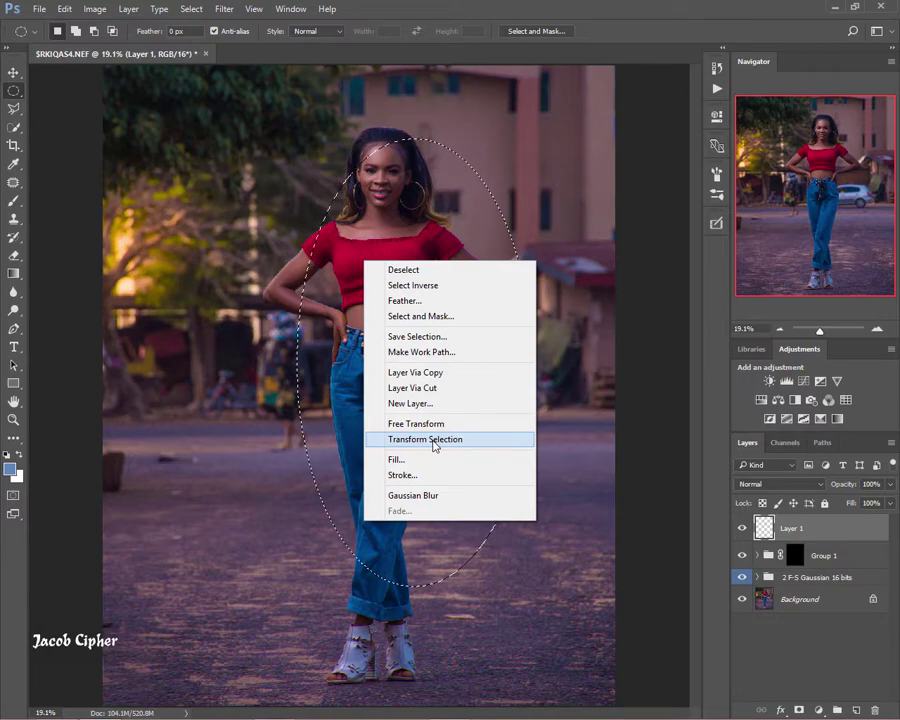
left_click(433, 442)
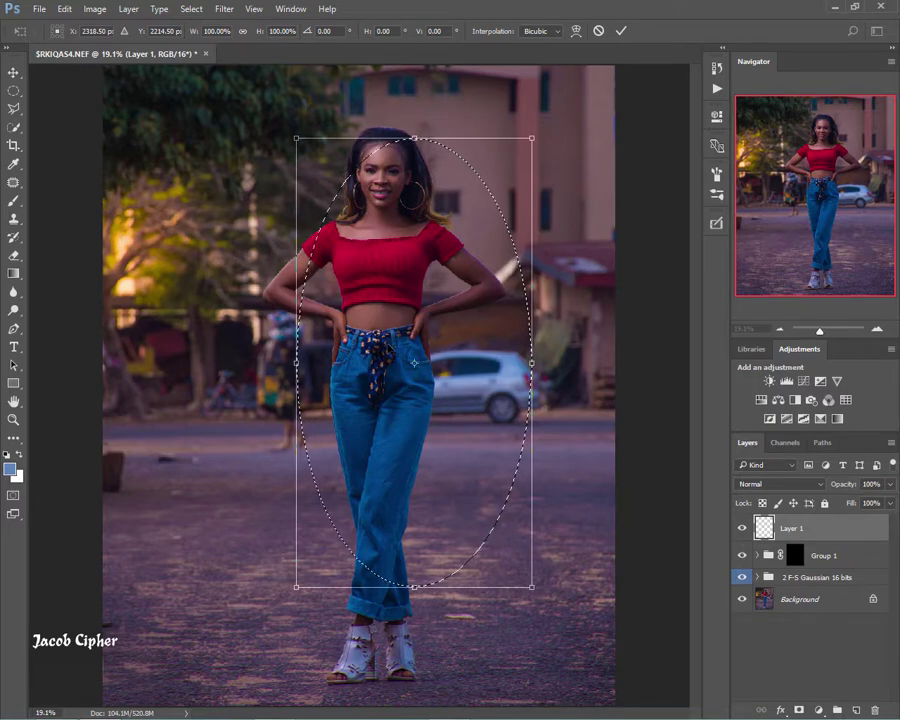
left_click_drag(412, 360, 370, 352)
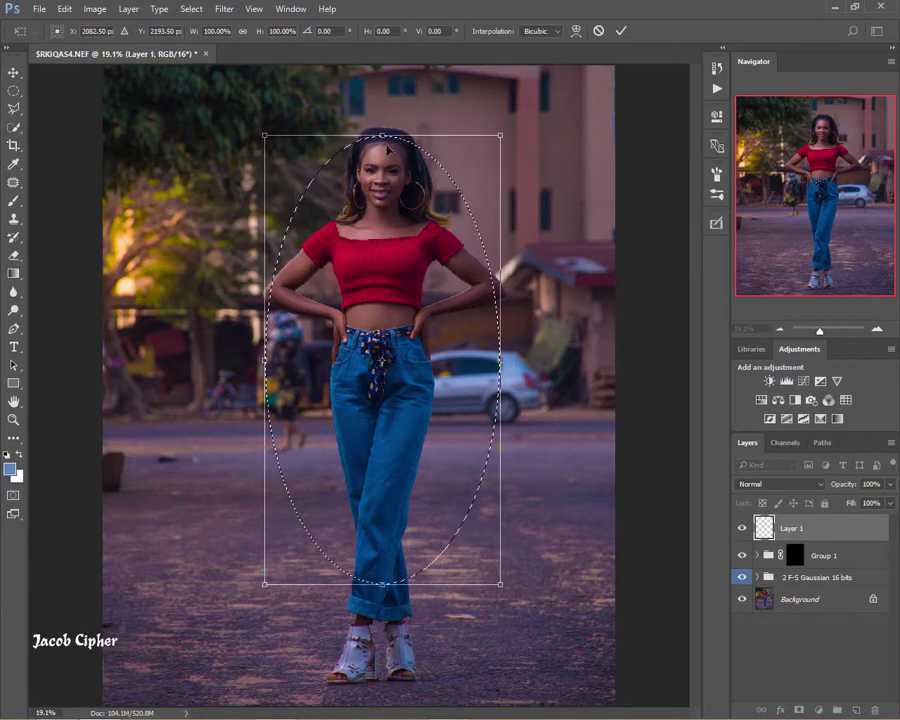
left_click_drag(382, 135, 383, 112)
left_click_drag(382, 583, 369, 688)
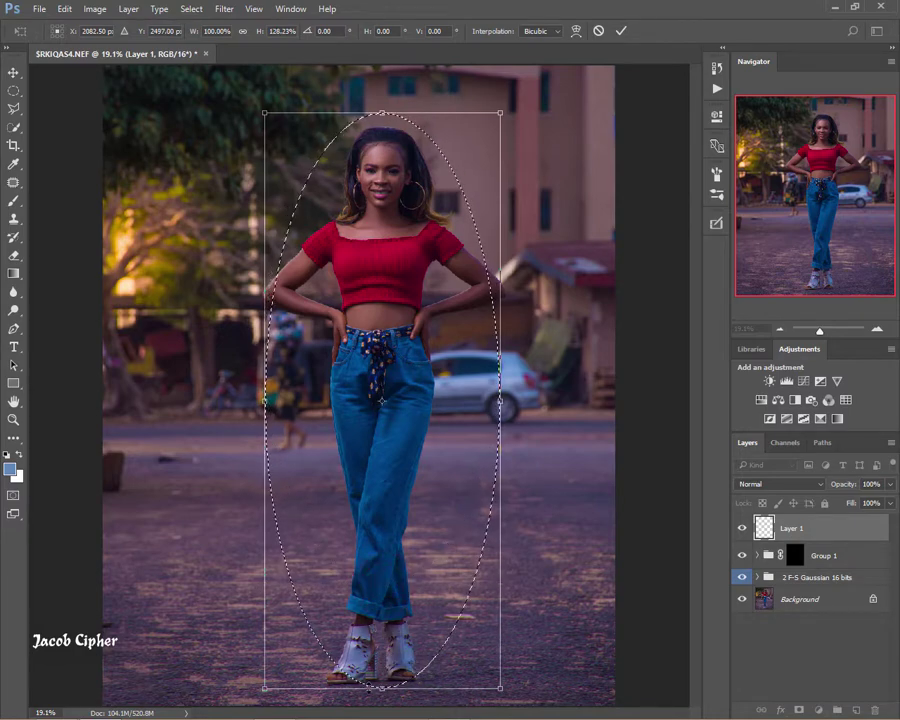
left_click(620, 33)
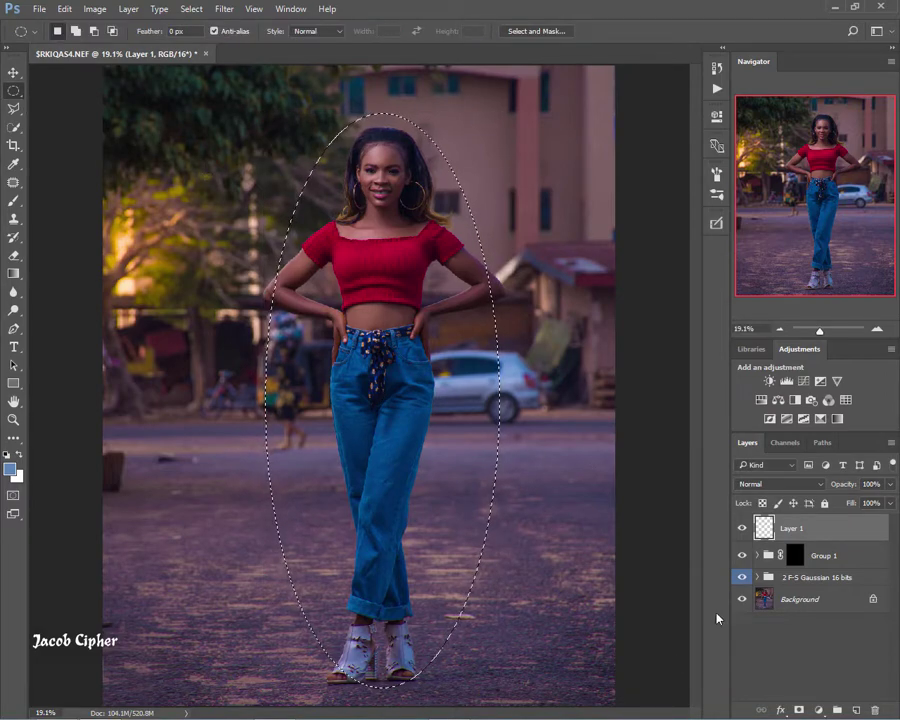
Step: Fill the elliptical selection on Layer 1 with white using the Paint Bucket tool, and deselect it
left_click(15, 273)
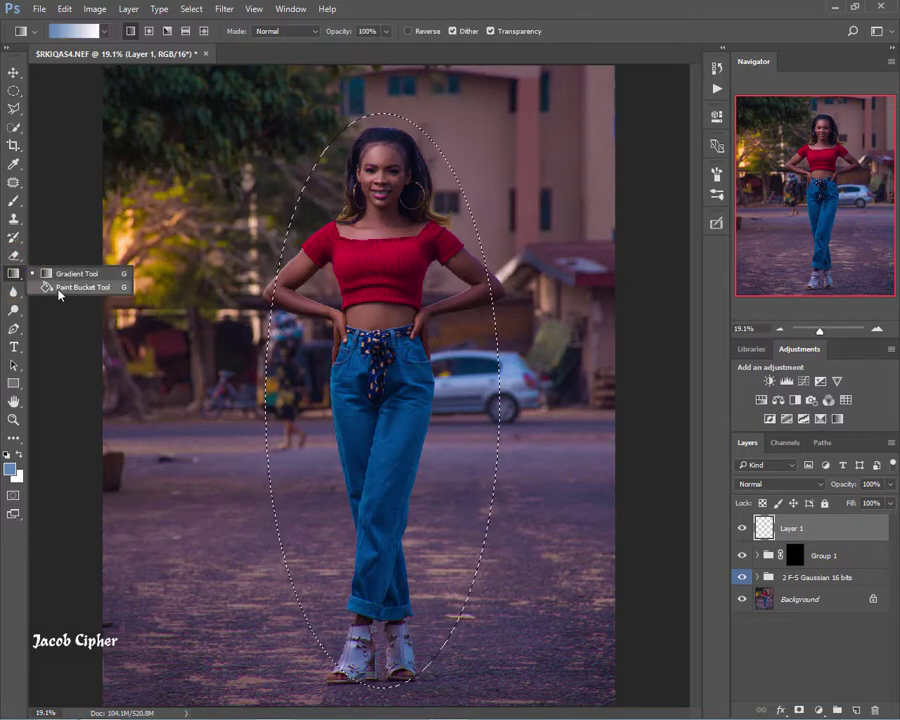
left_click(72, 288)
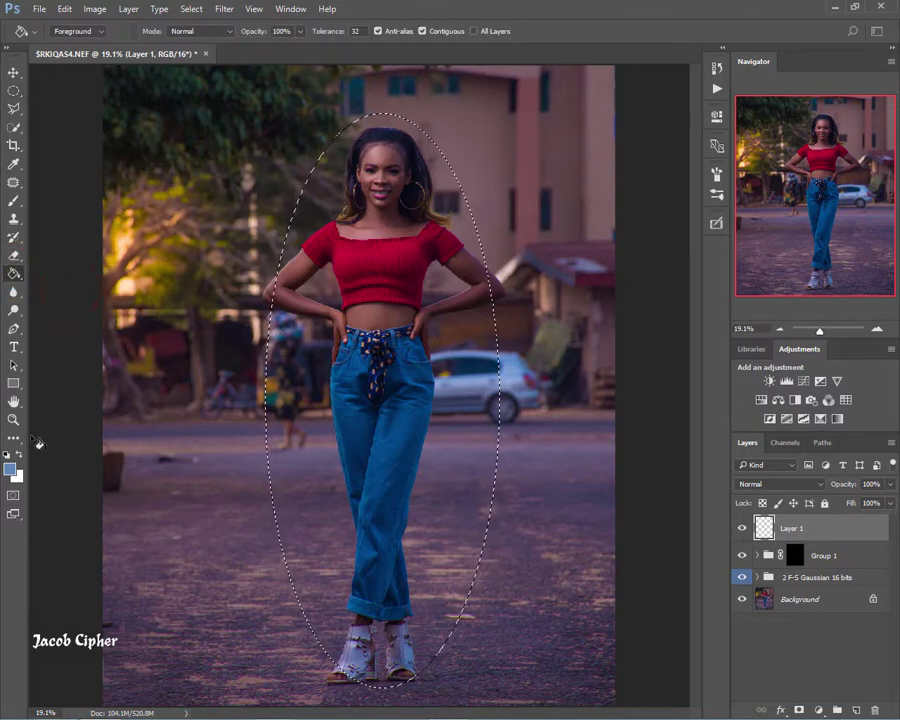
left_click(18, 454)
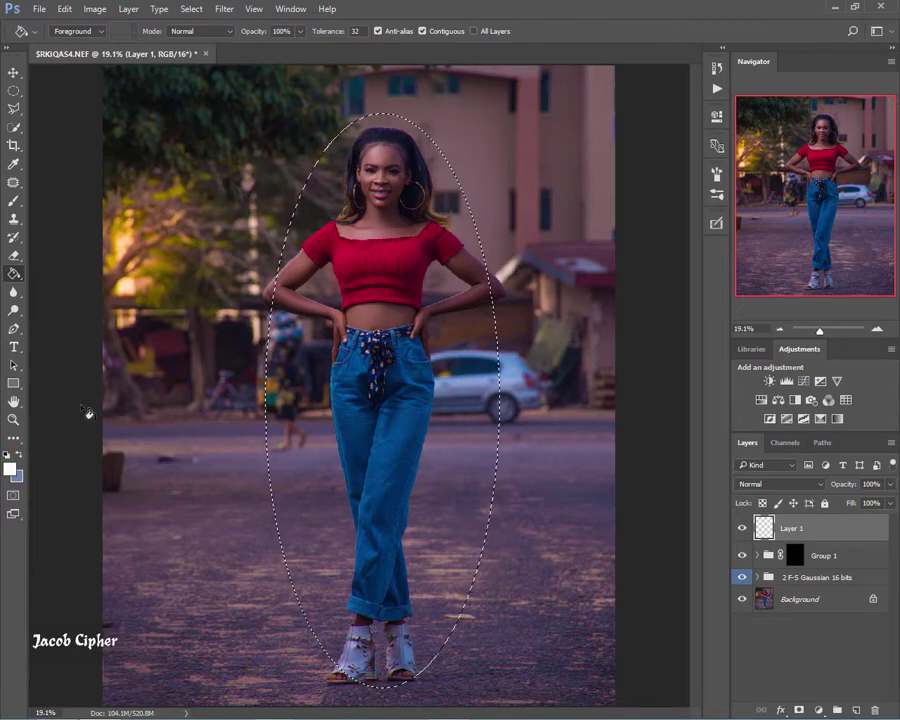
left_click(396, 324)
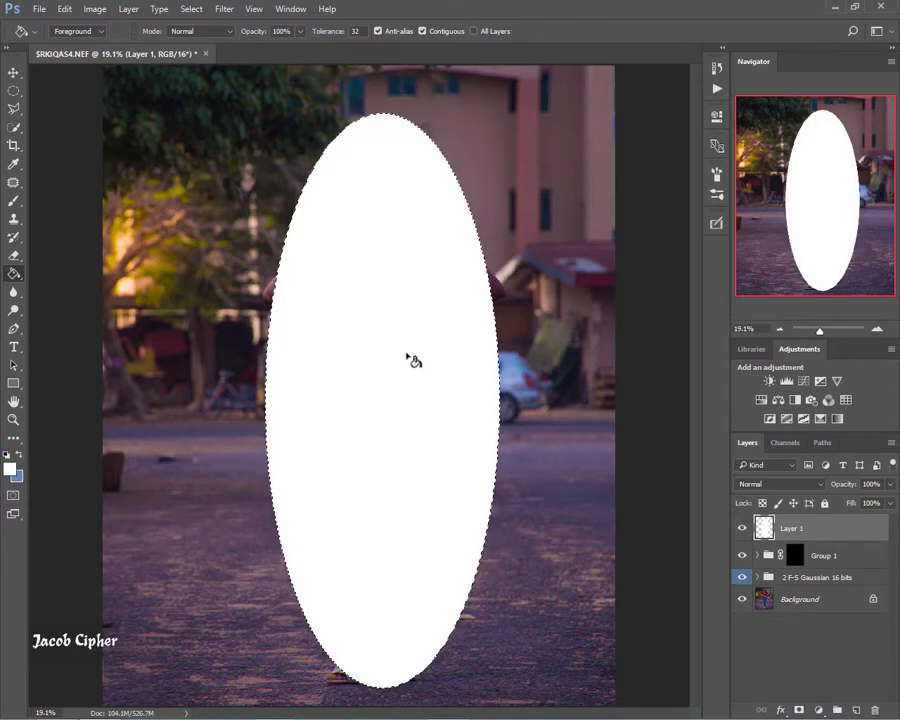
key("ctrl+d")
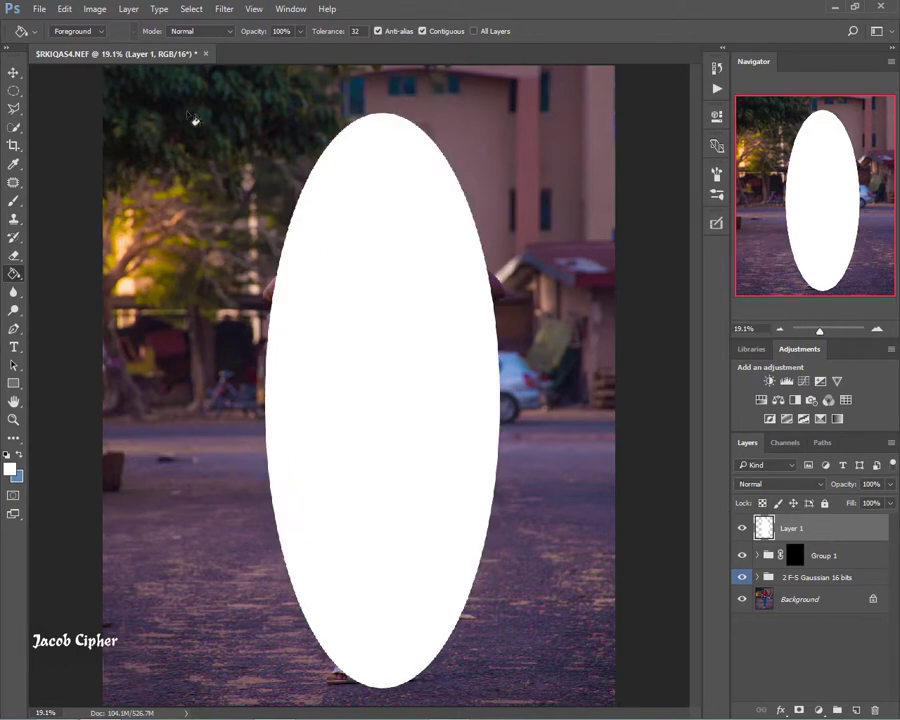
Step: Blur the white ellipse on Layer 1 with a Gaussian Blur of 138.8 pixels radius
left_click(224, 9)
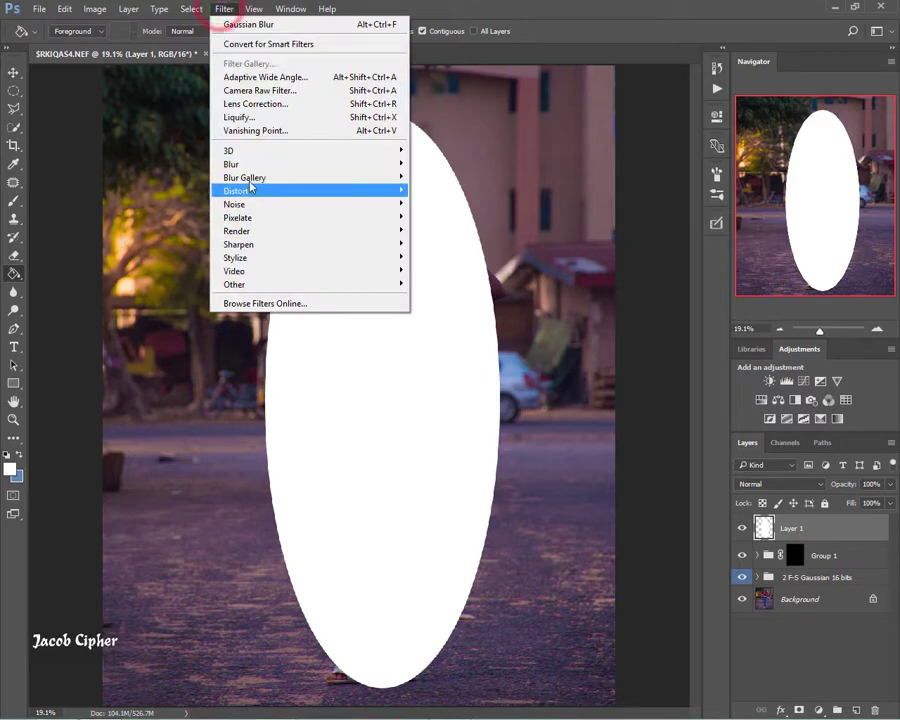
mouse_move(262, 164)
left_click(456, 215)
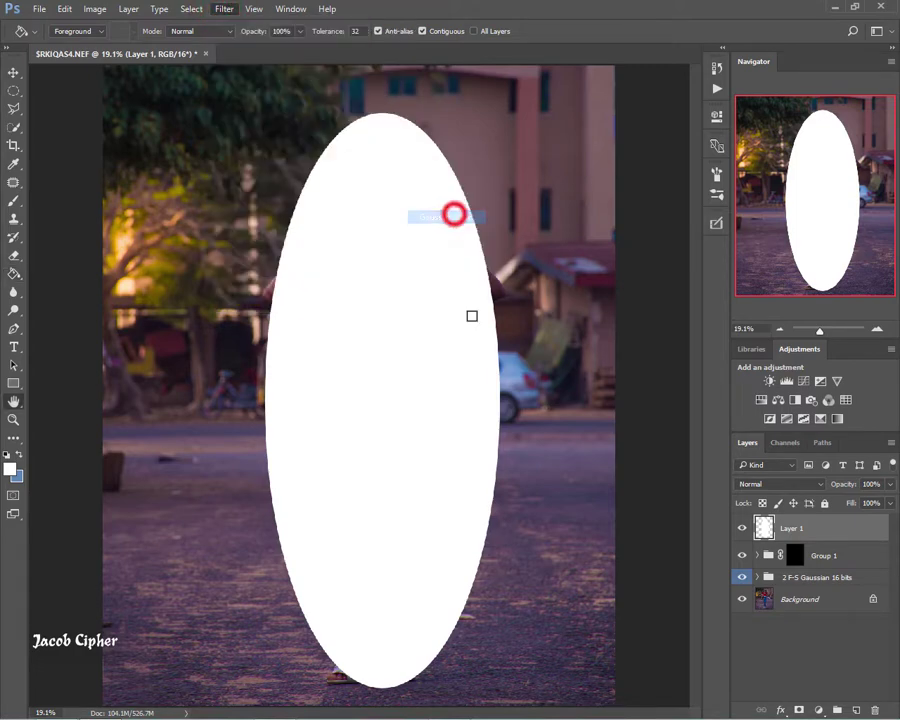
left_click_drag(575, 442, 614, 440)
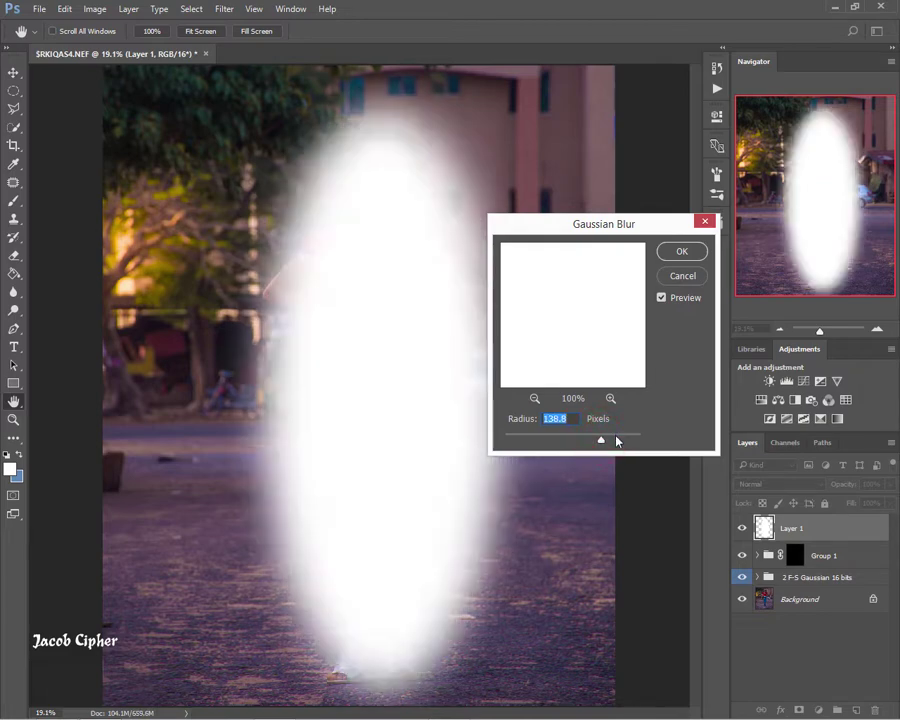
left_click(681, 253)
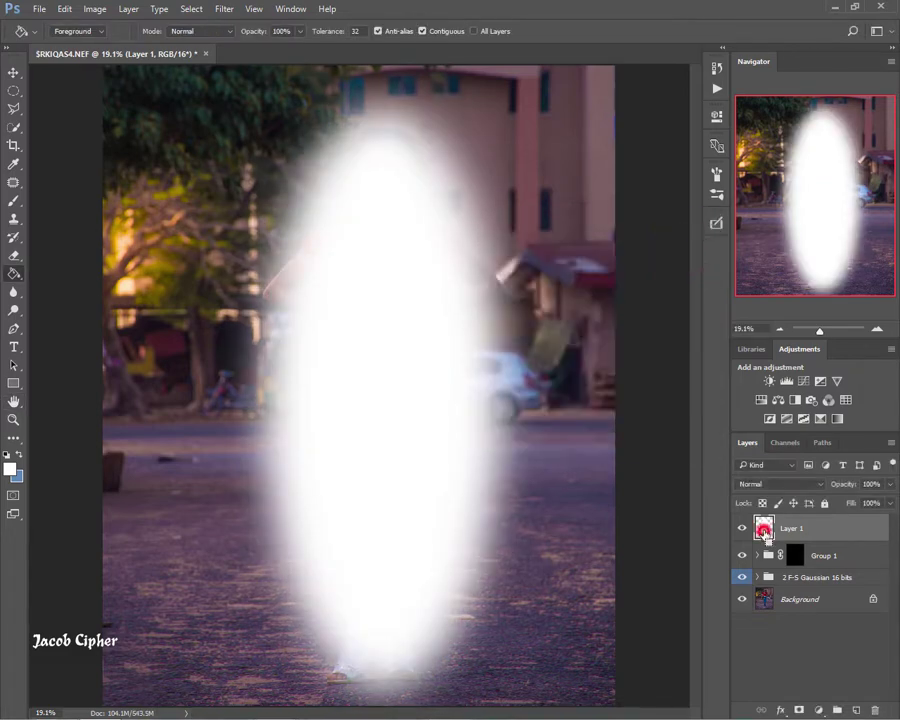
Step: Load the ellipse on Layer 1 as a selection, invert it, and add a new layer directly beneath Layer 1
left_click(765, 529, "ctrl")
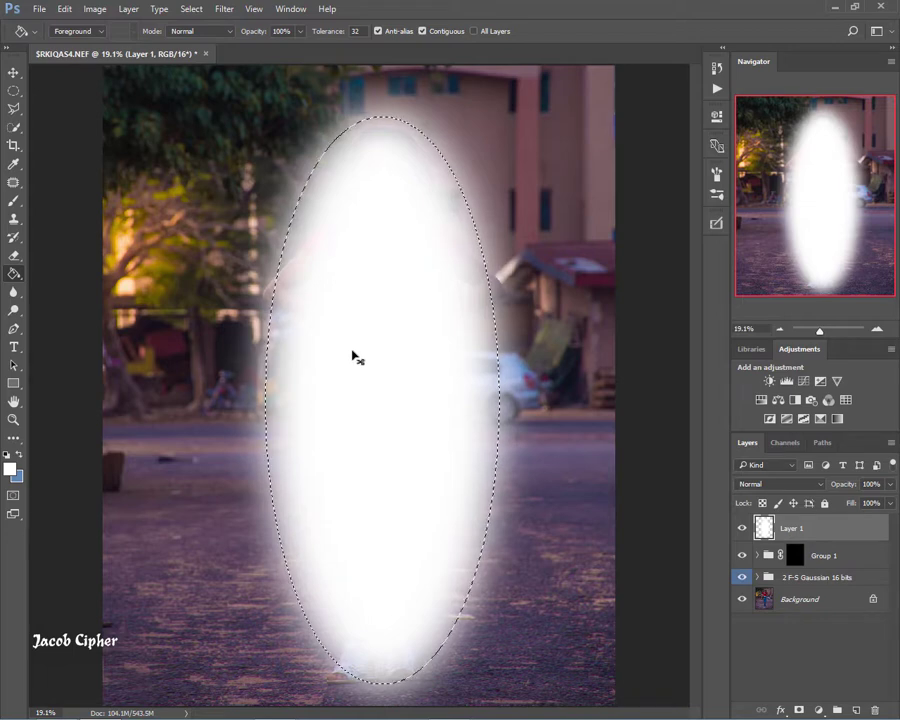
key("ctrl+shift+i")
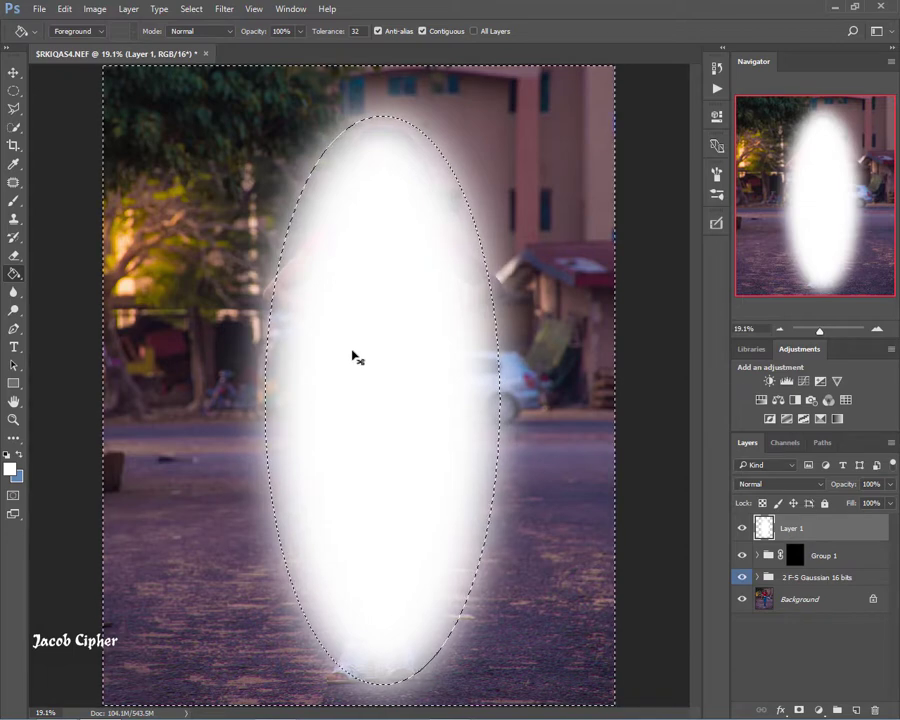
left_click(856, 711)
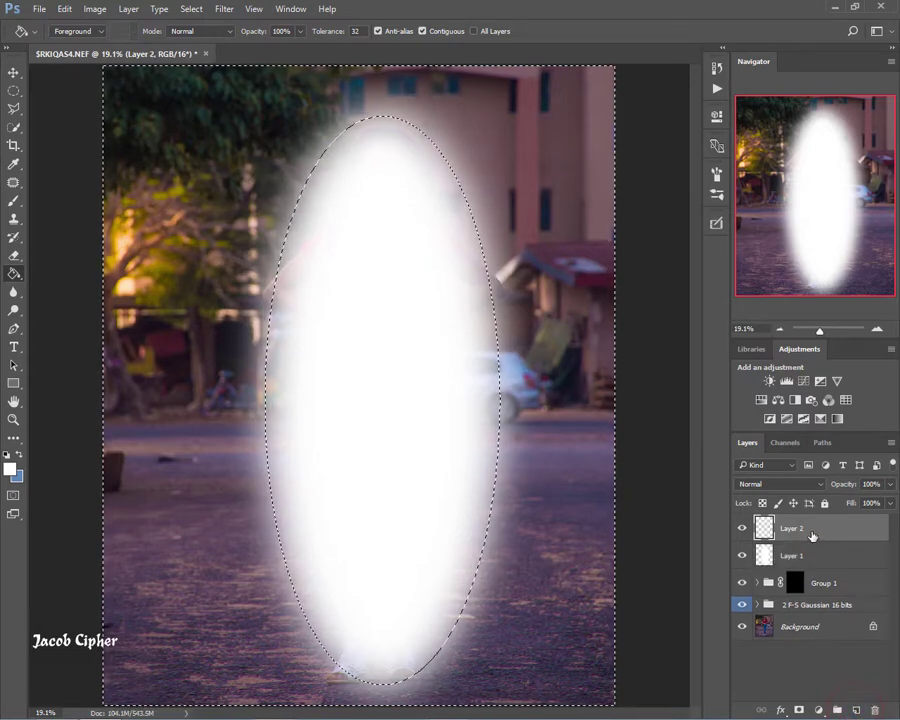
mouse_move(806, 538)
left_mouse_down()
mouse_move(812, 528)
mouse_move(808, 560)
left_mouse_up()
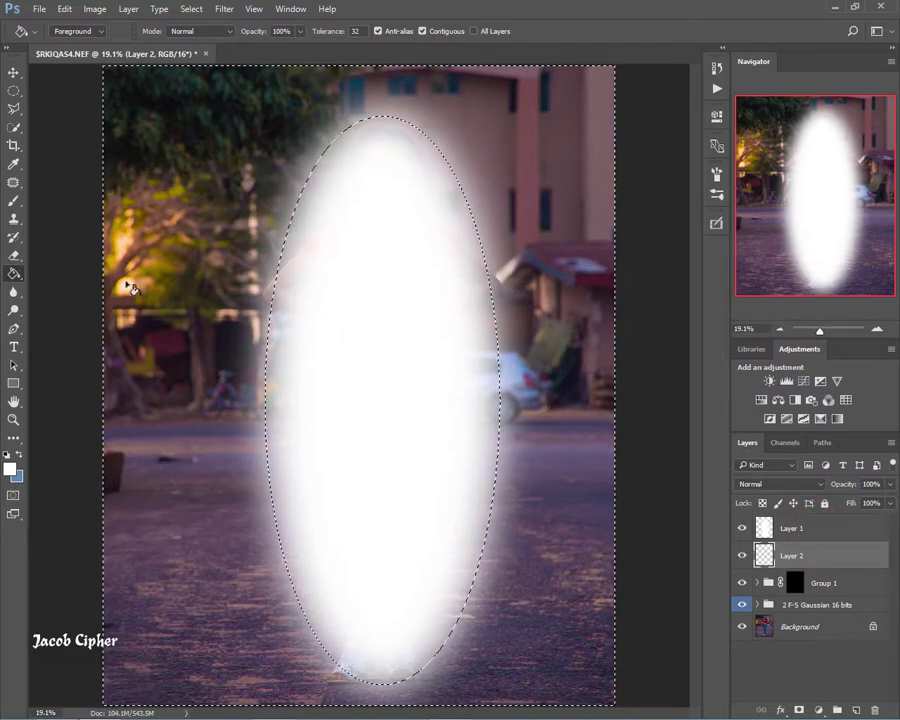
Step: Fill the inverted selection on Layer 2 with black (000000) using the Paint Bucket tool, and deselect it
left_click(10, 468)
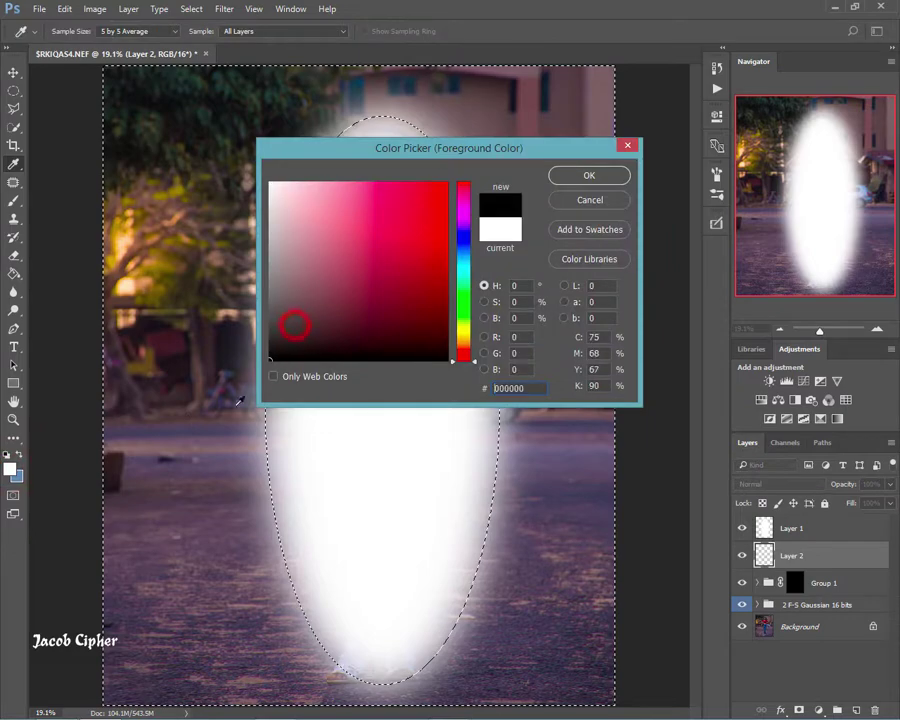
left_click(577, 176)
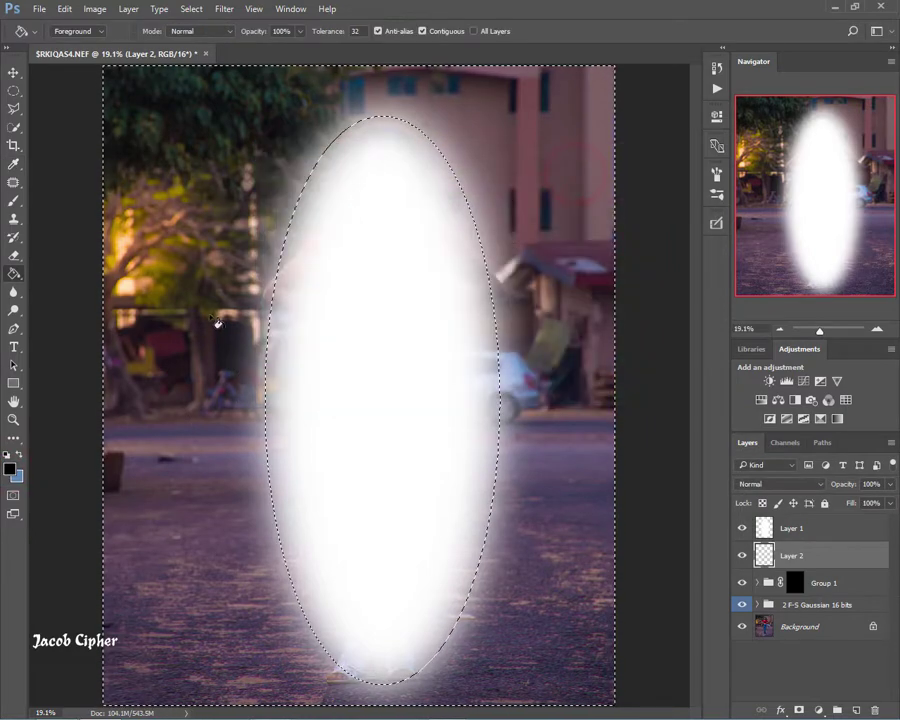
left_click(181, 241)
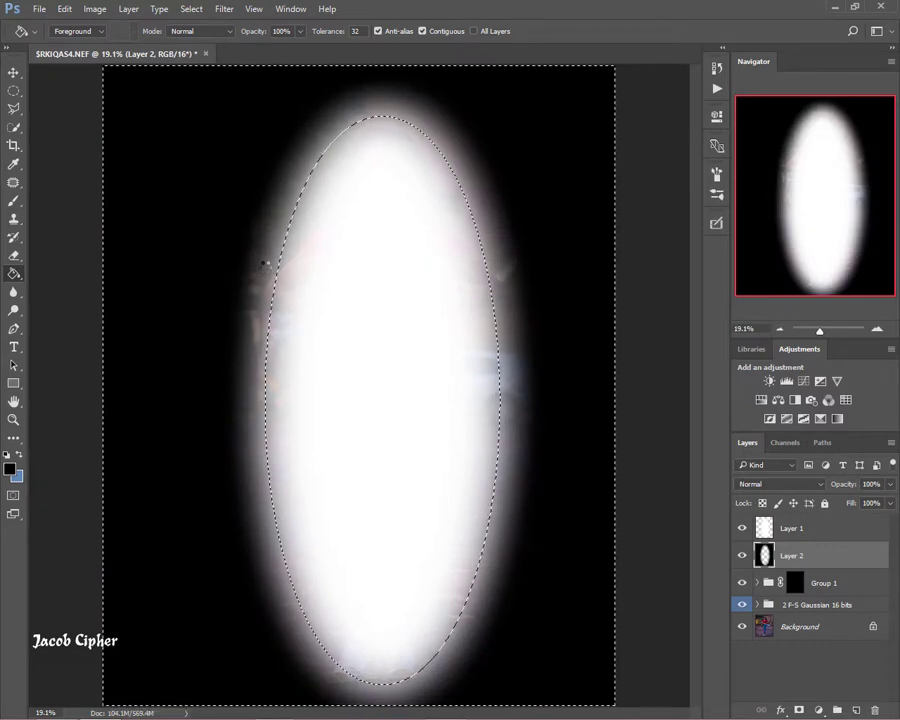
key("ctrl+d")
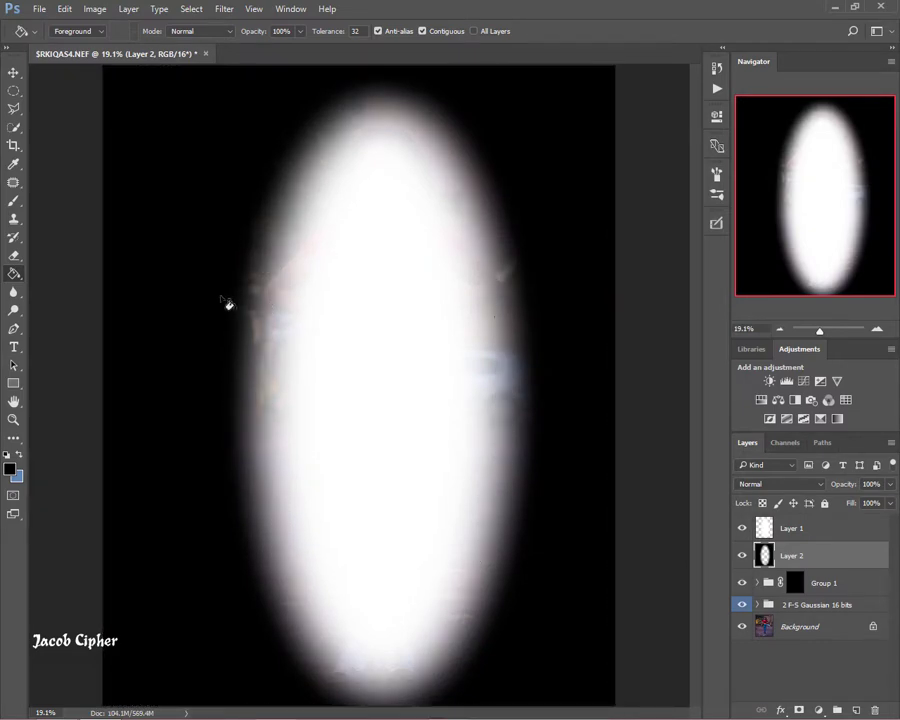
Step: Soften the black surround on Layer 2 with a Gaussian Blur of 193.5 pixels radius
left_click(224, 9)
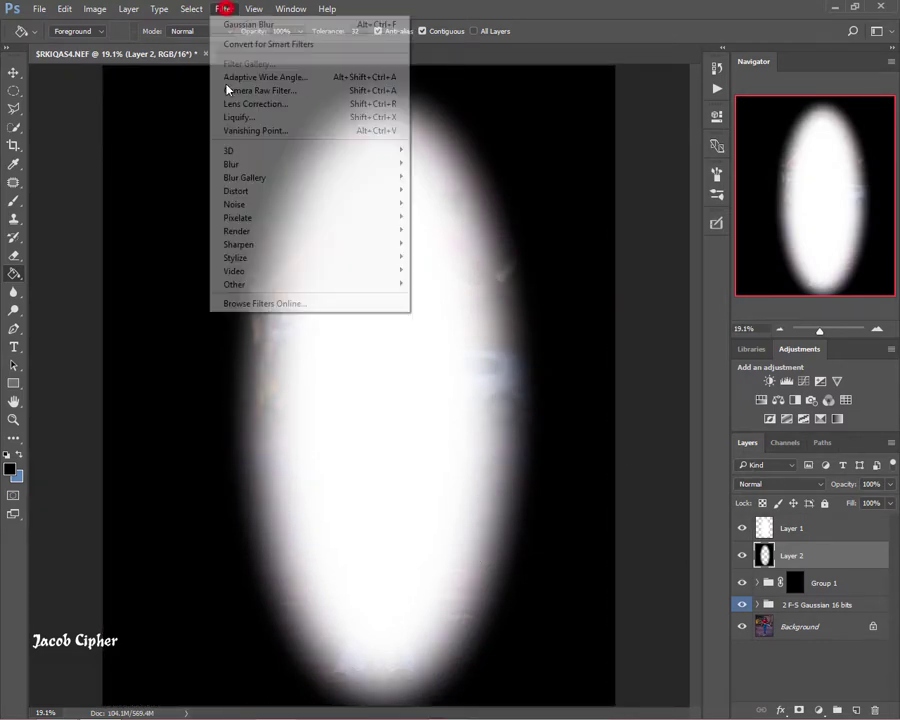
mouse_move(367, 170)
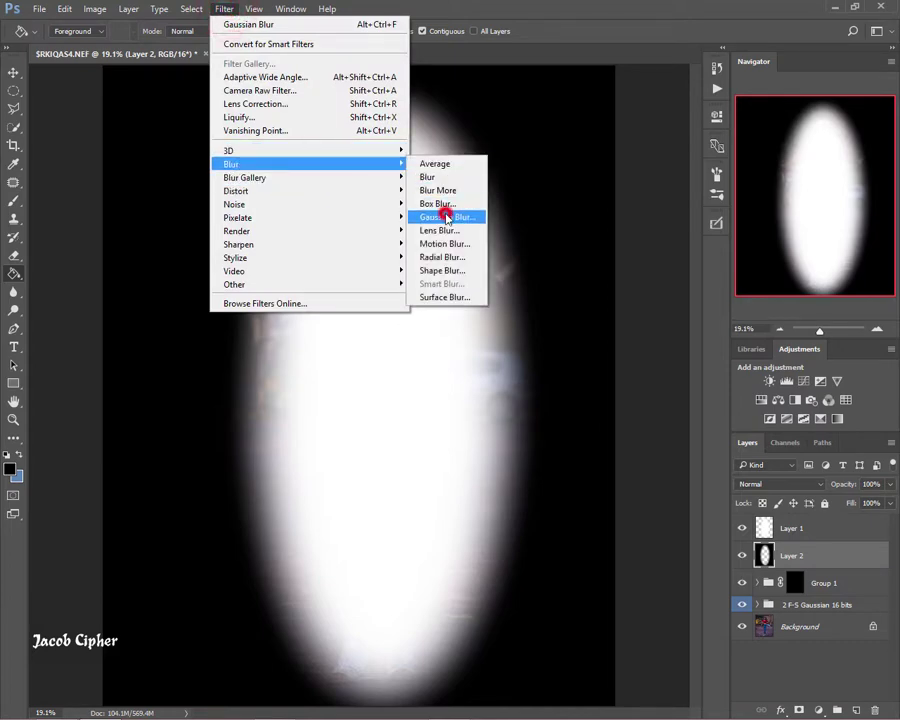
left_click(440, 216)
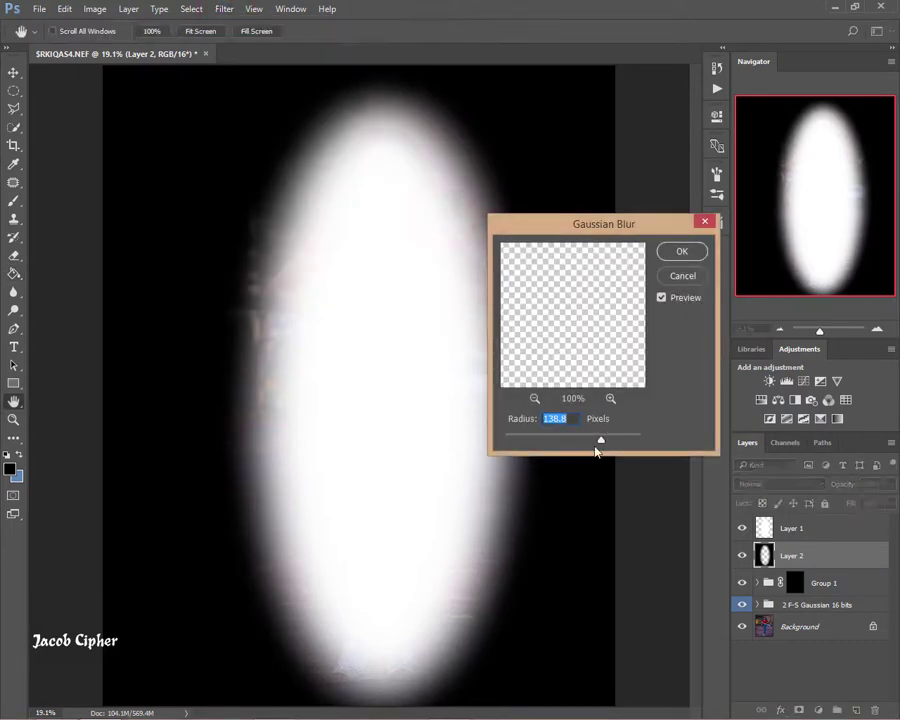
left_click_drag(601, 440, 614, 440)
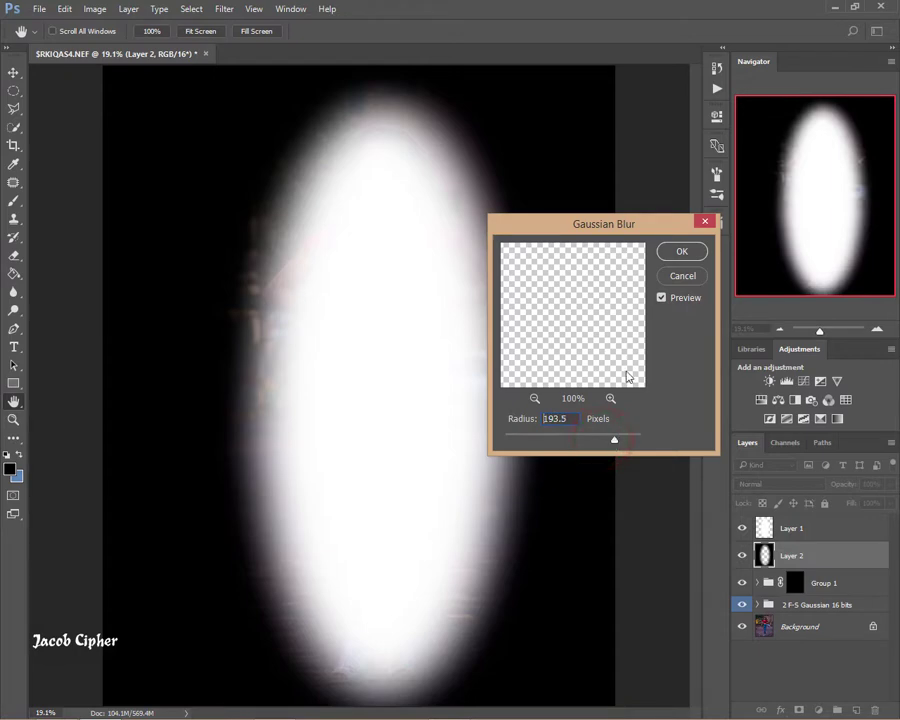
left_click(682, 251)
key("g")
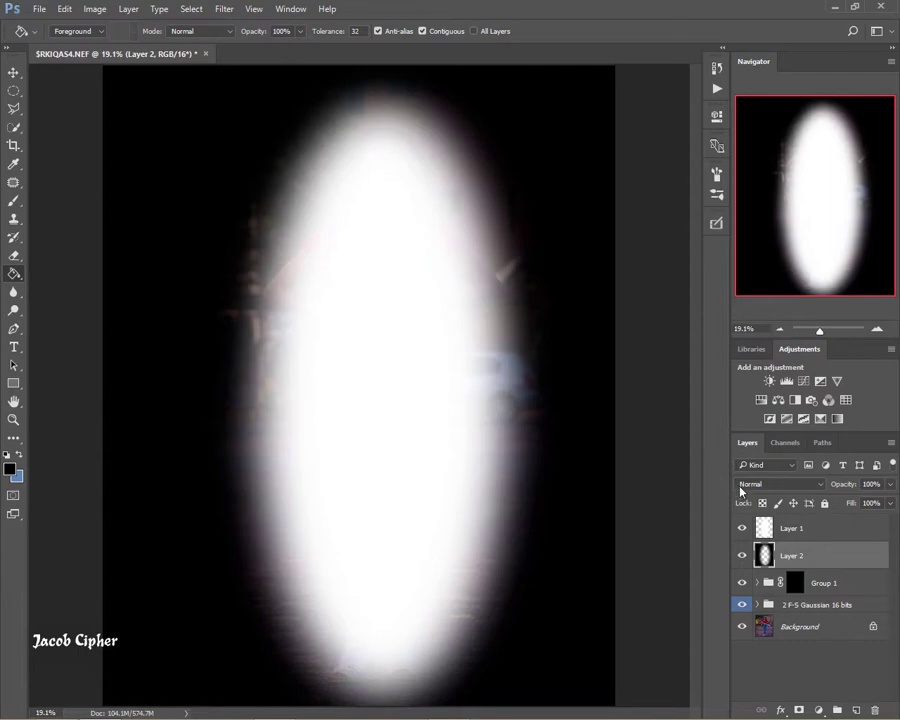
Step: Set the blend mode of Layer 2 to Soft Light and that of Layer 1 to Overlay
left_click(778, 485)
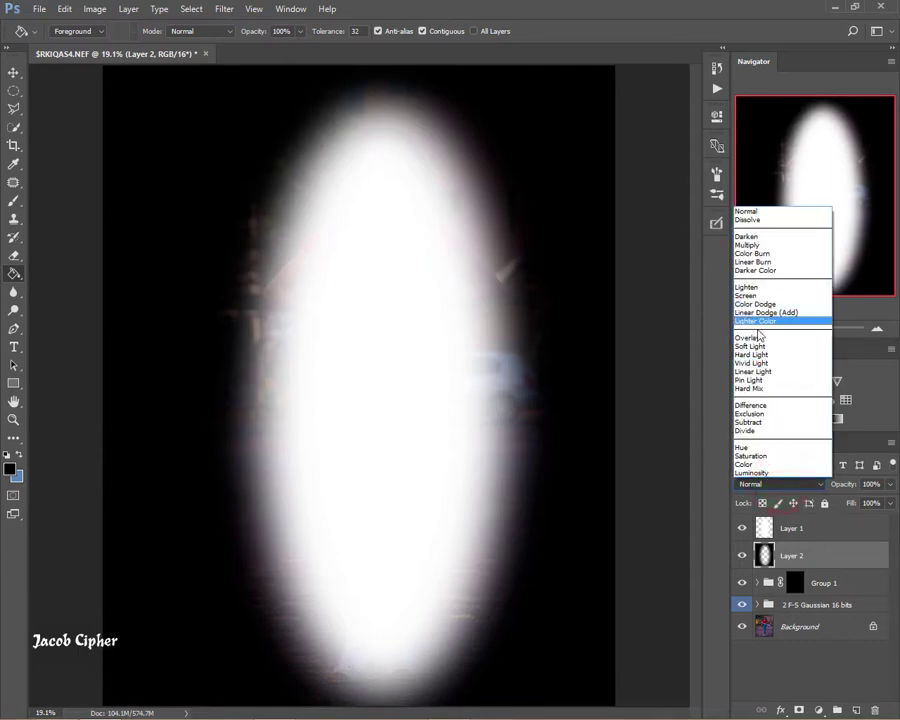
left_click(759, 348)
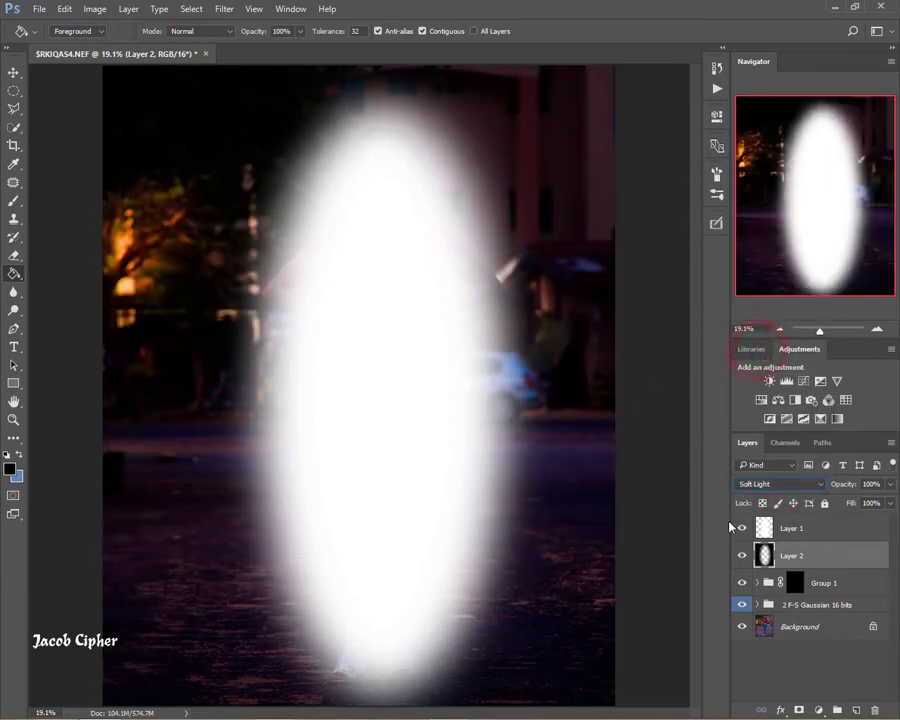
left_click(786, 533)
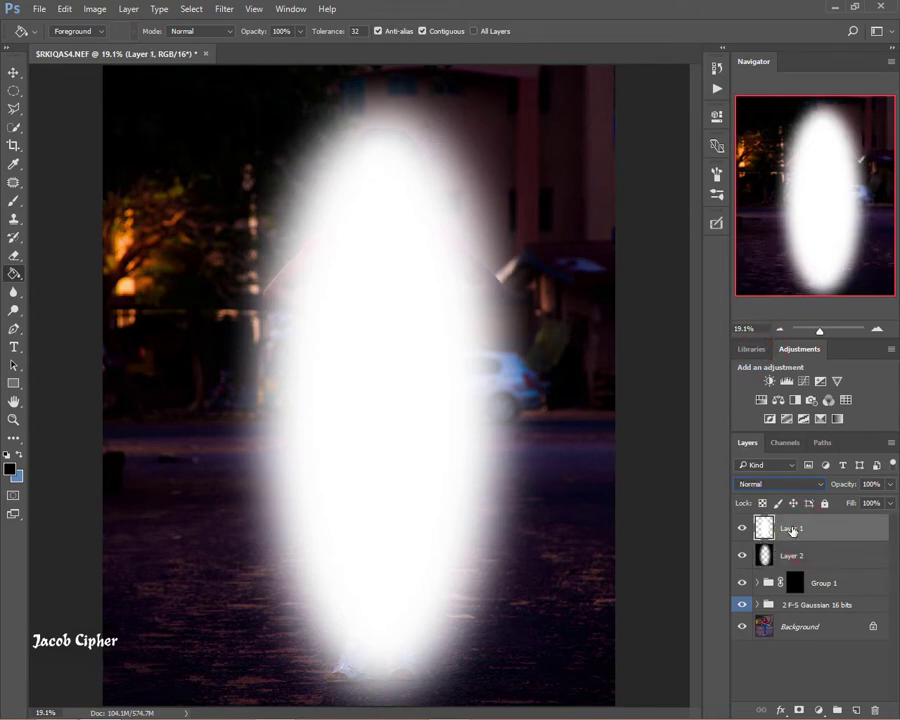
left_click(766, 488)
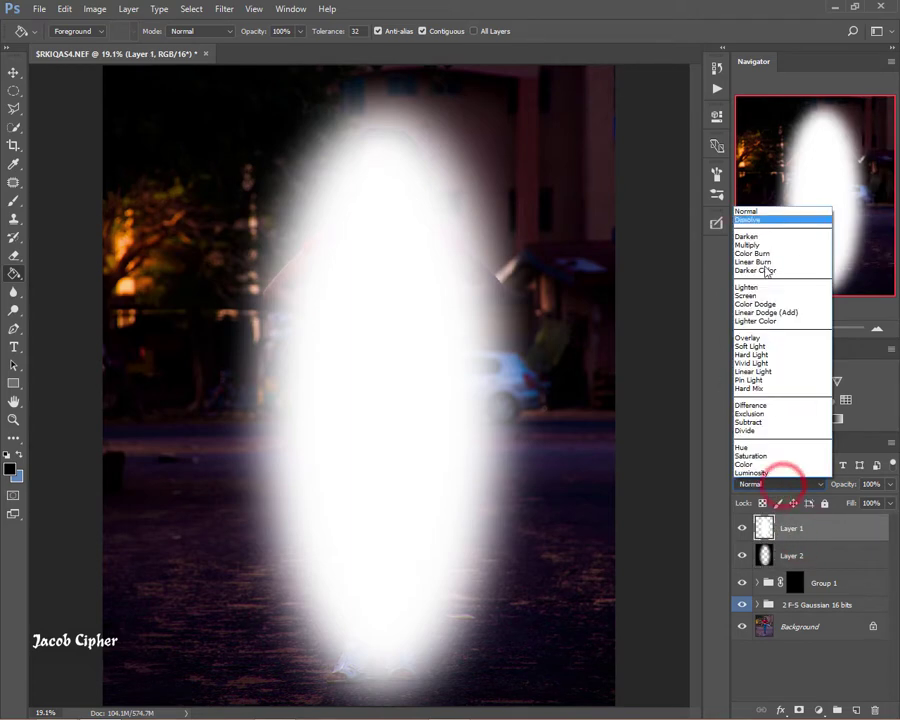
left_click(758, 340)
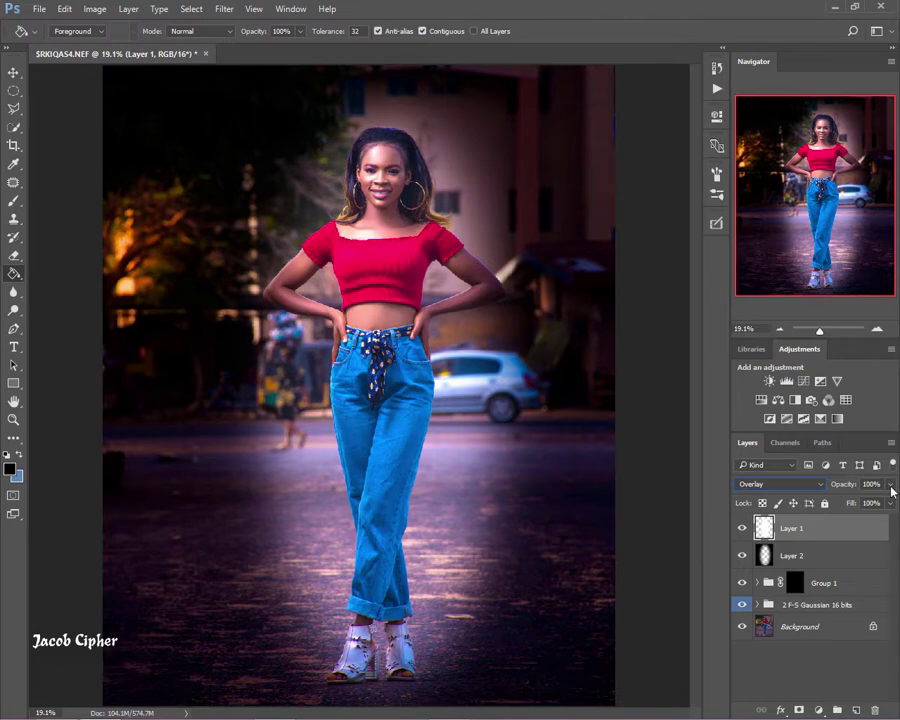
Step: Lower the opacity of Layer 1 to 24% and the opacity of Layer 2 to 33%
left_click_drag(889, 485, 840, 503)
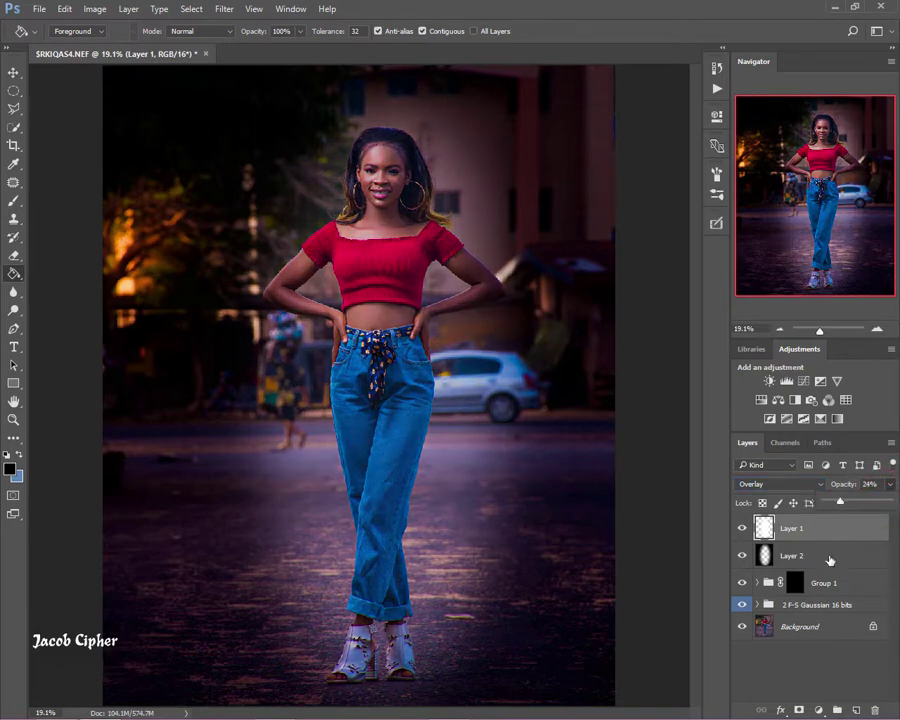
left_click(828, 555)
left_click_drag(889, 485, 840, 503)
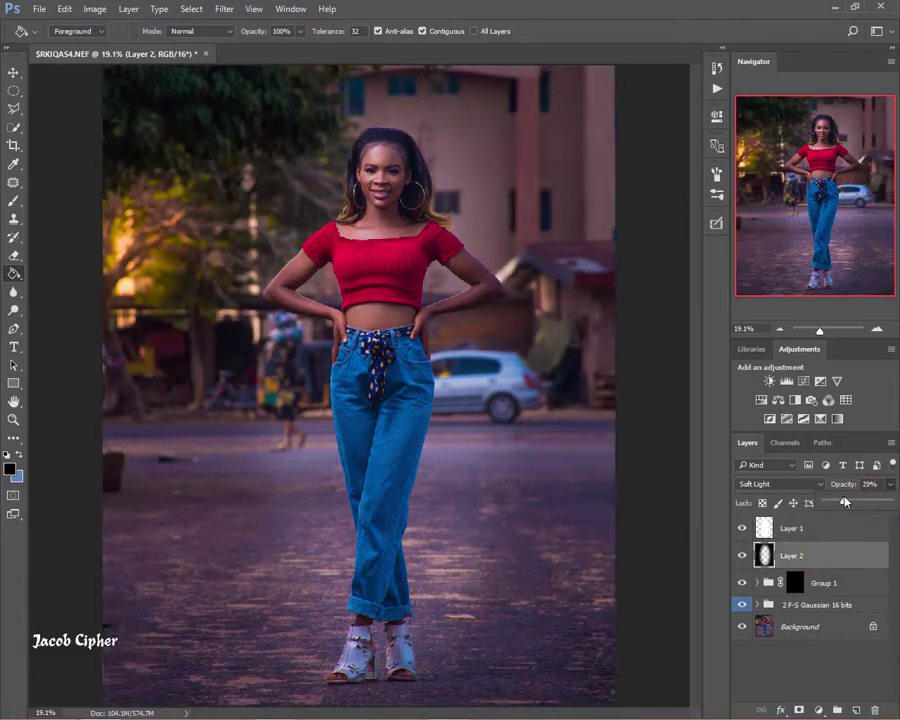
left_click_drag(848, 502, 845, 502)
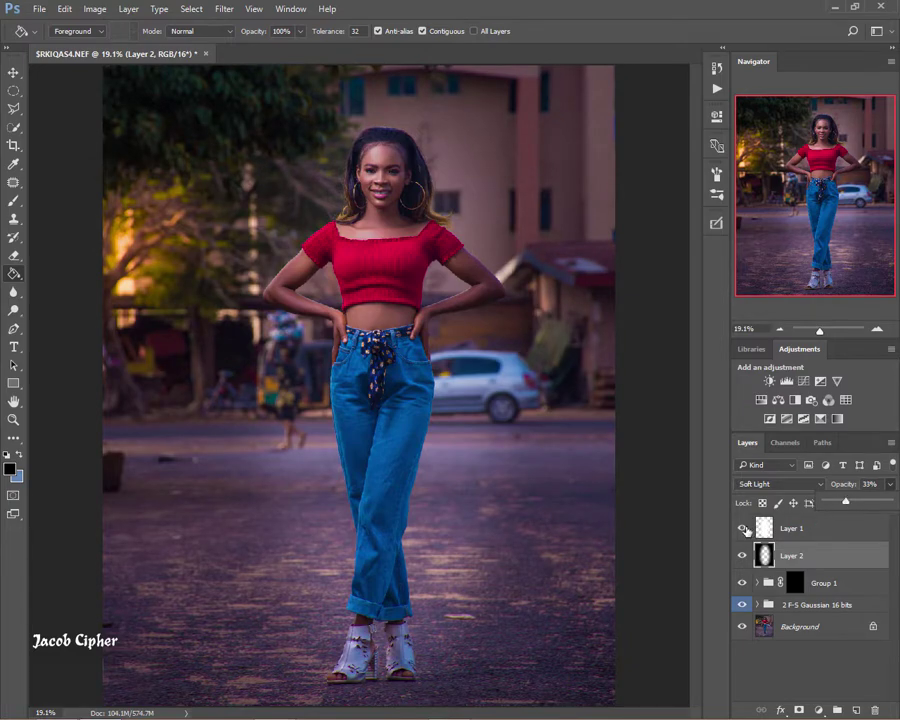
Step: Group Layer 1 and Layer 2, and compare the picture with and without the new group
left_click(819, 531)
left_click(819, 527, "shift")
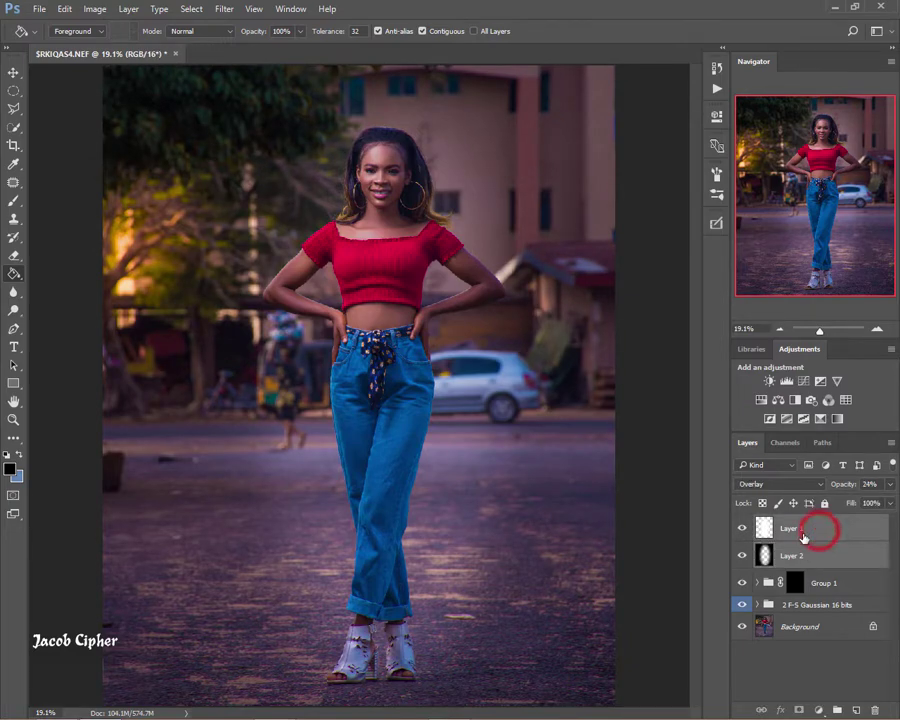
key("ctrl+g")
left_click(745, 522)
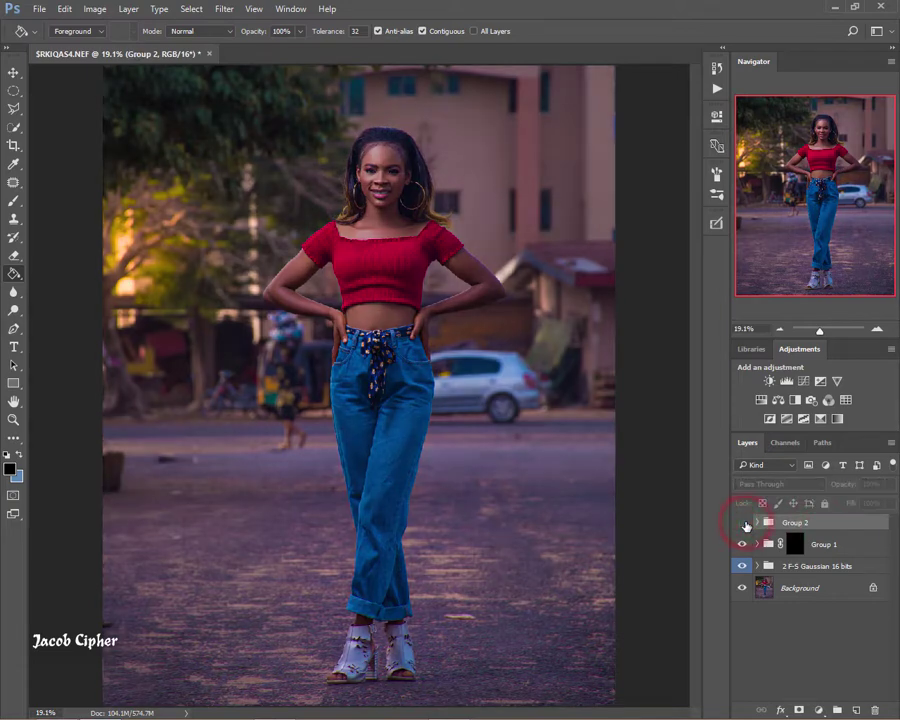
left_click(745, 522)
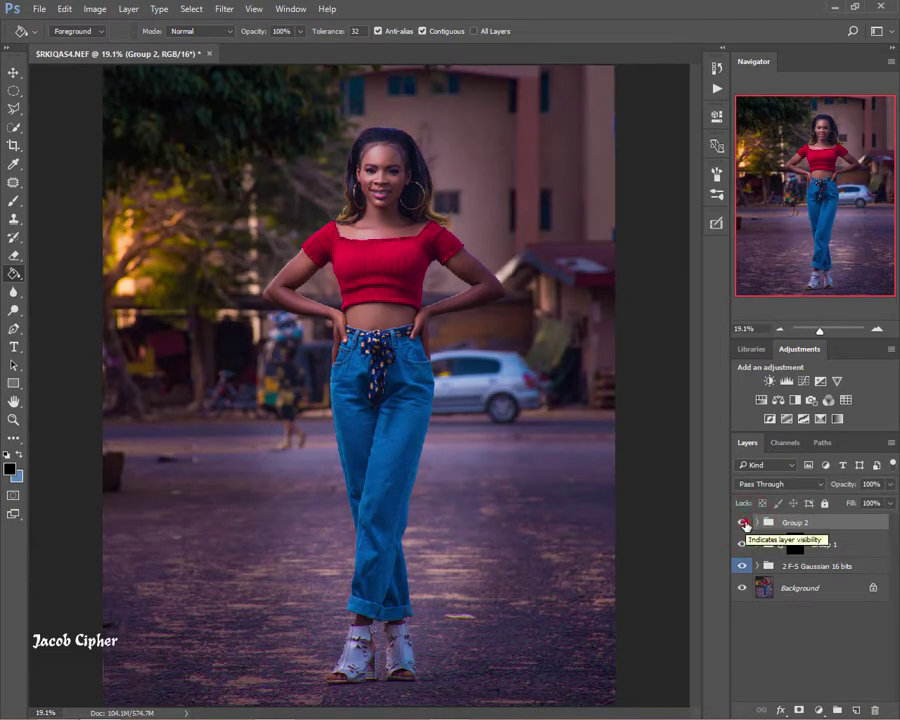
left_click(743, 522)
left_click(743, 522)
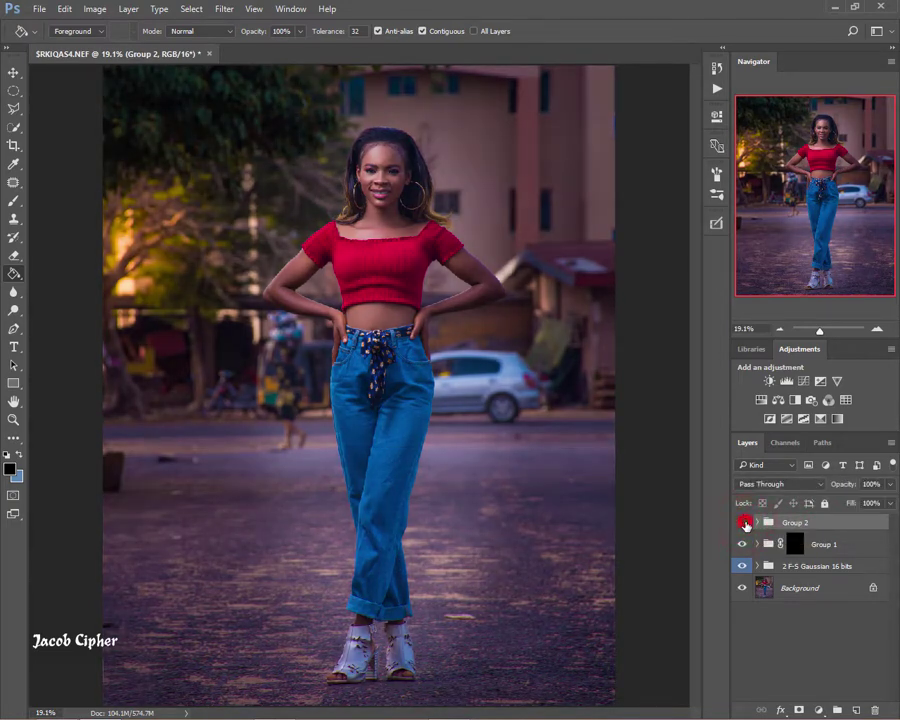
left_click(745, 522)
left_click(745, 522)
Step: Reduce the opacity of Group 2 to 83% and compare the picture with the group hidden and shown
left_click_drag(891, 490, 879, 506)
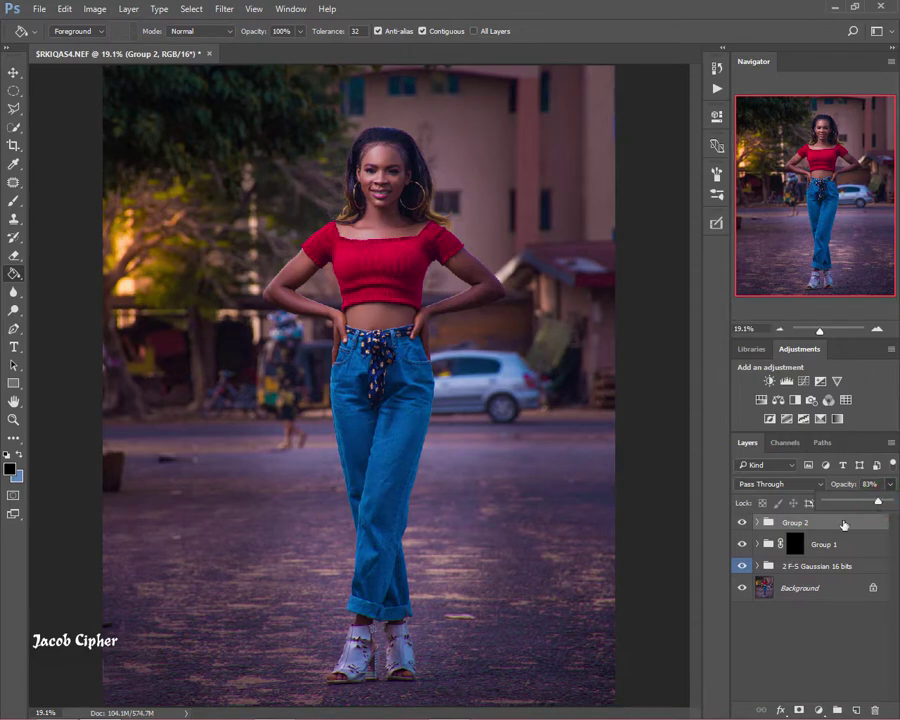
left_click(744, 523)
left_click(744, 523)
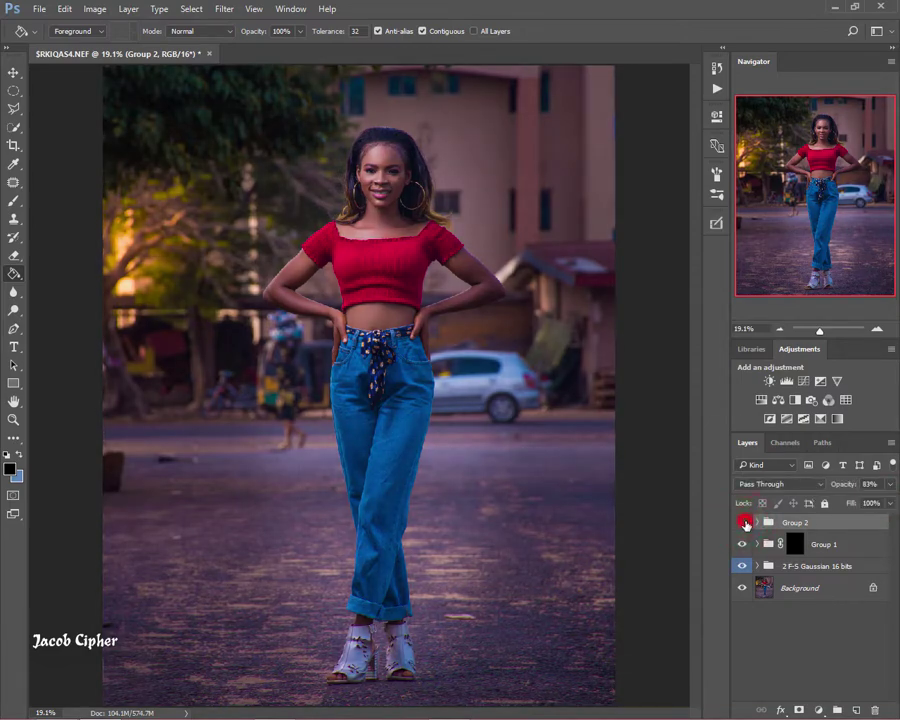
left_click(745, 522)
left_click(745, 522)
Step: Add a white layer mask to Layer 2 inside Group 2
left_click(757, 522)
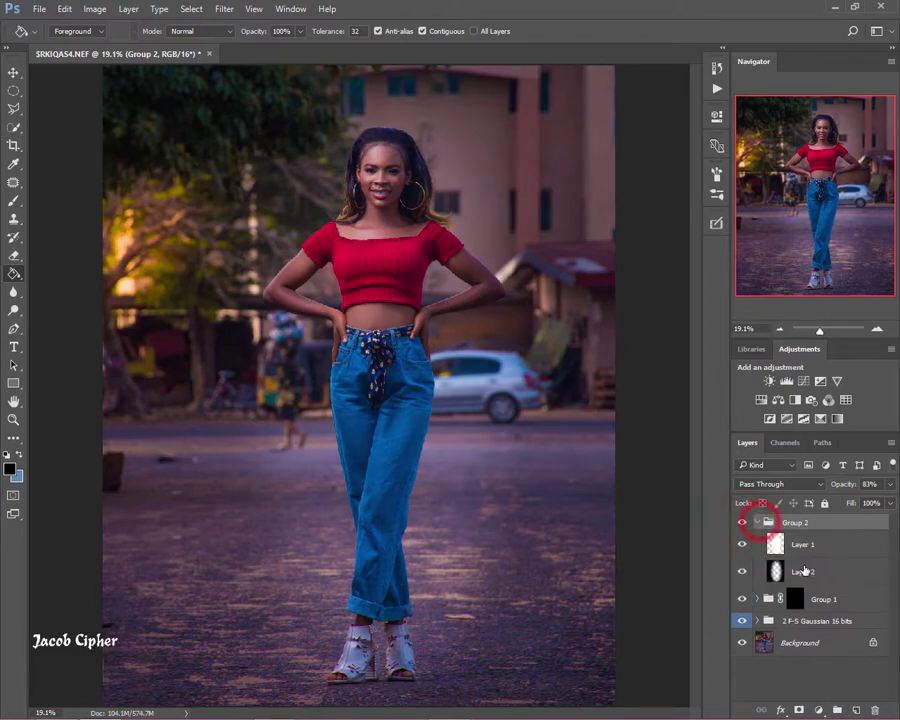
left_click(805, 570)
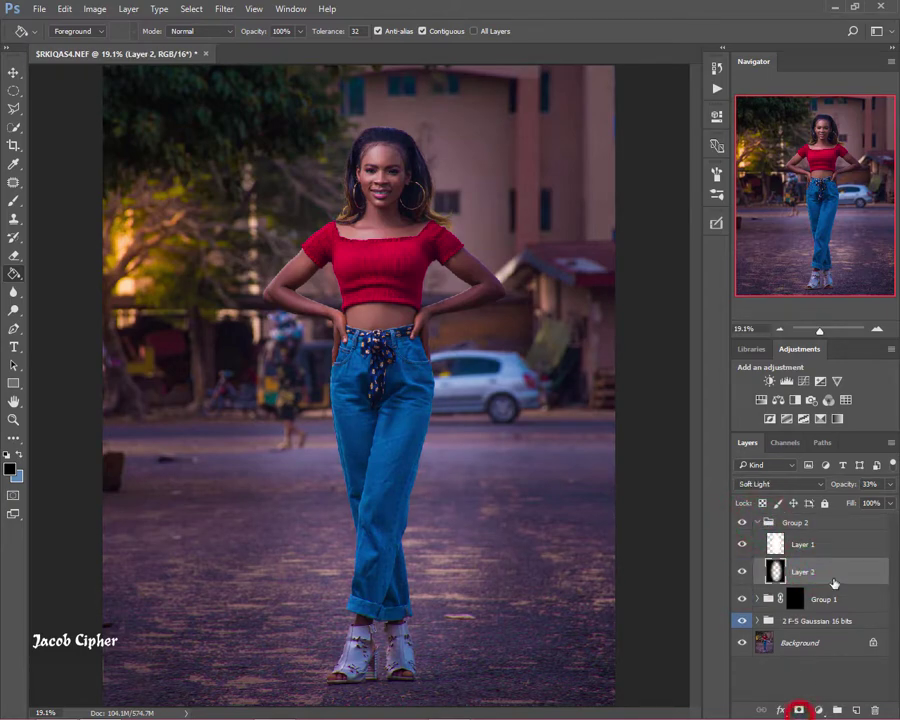
left_click(798, 710)
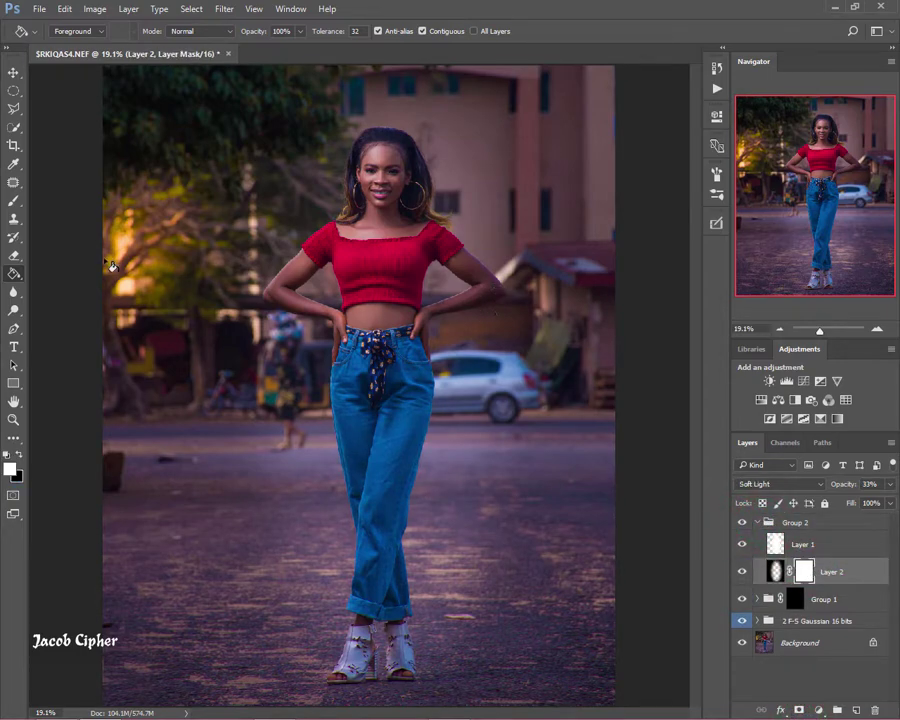
Step: Paint black with a soft brush on Layer 2's mask over both of the subject's arms to remove the darkening there
left_click(14, 200)
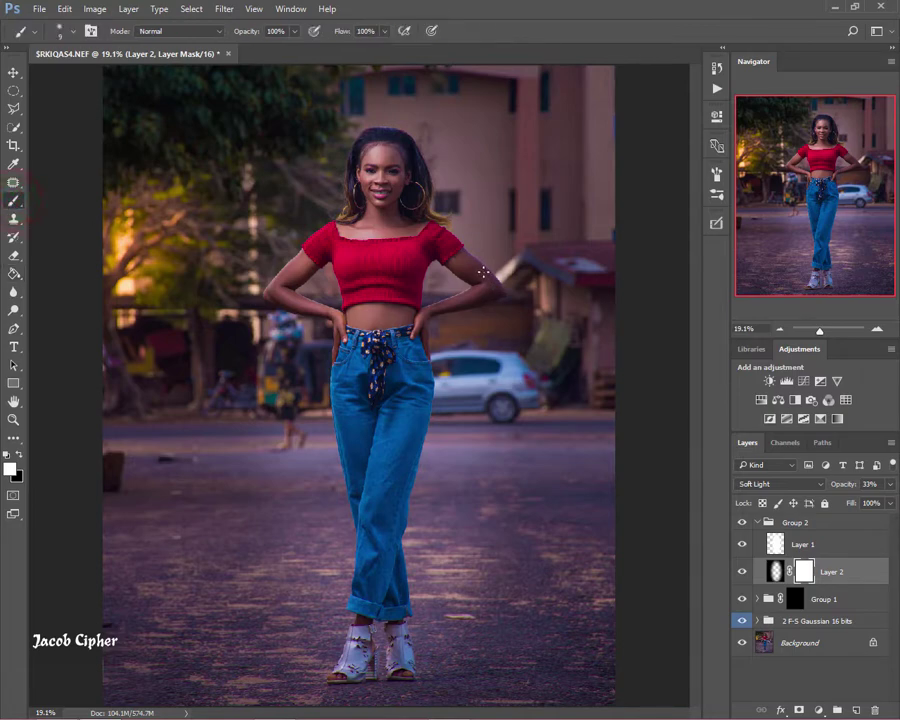
scroll(484, 271, "up", 5)
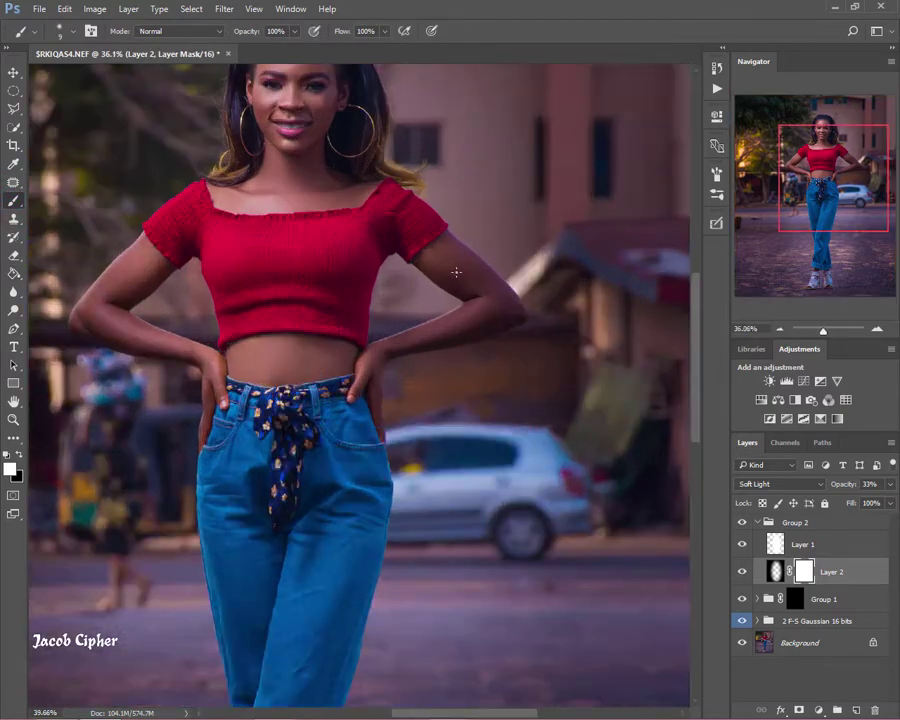
left_click(466, 272)
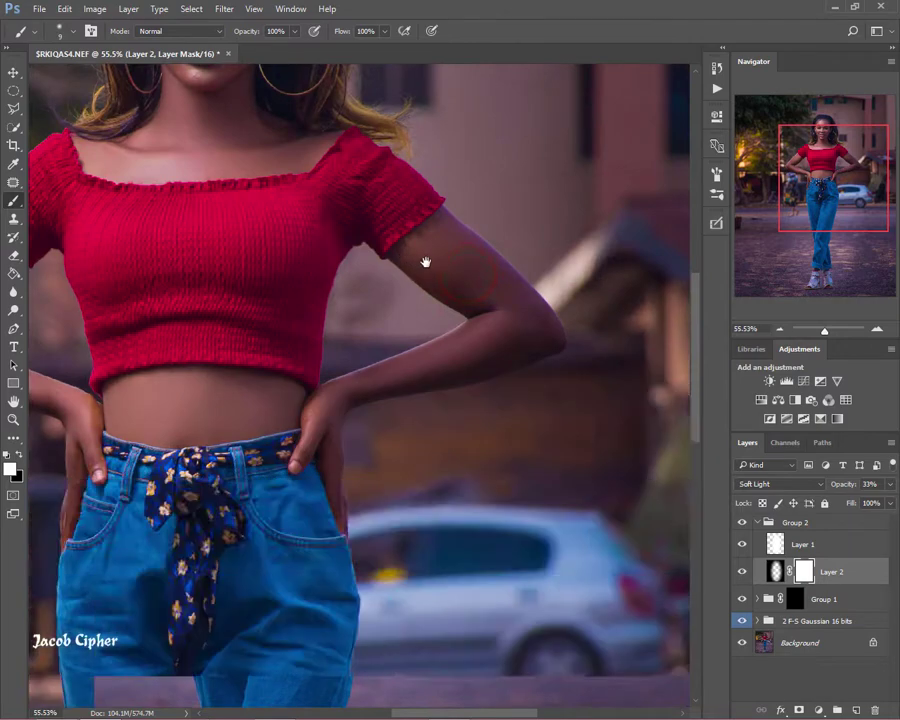
left_click_drag(426, 252, 456, 269)
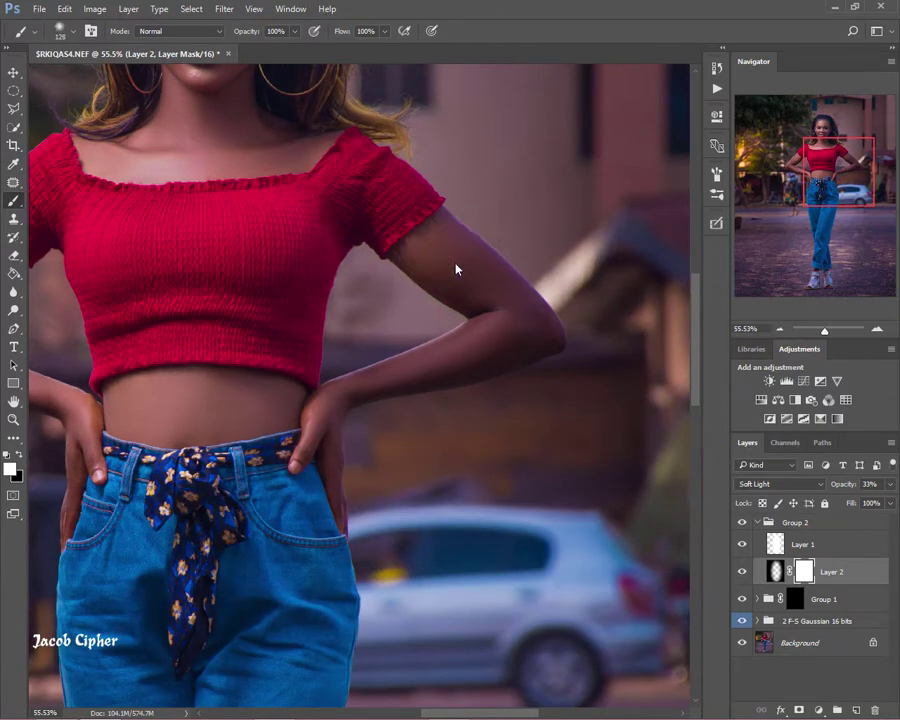
left_click(17, 457)
mouse_move(440, 265)
left_mouse_down()
mouse_move(484, 295)
mouse_move(458, 253)
mouse_move(522, 321)
mouse_move(512, 341)
mouse_move(540, 338)
left_mouse_up()
mouse_move(441, 258)
left_mouse_down()
mouse_move(621, 229)
mouse_move(510, 225)
left_mouse_up()
mouse_move(146, 250)
left_mouse_down()
mouse_move(124, 303)
mouse_move(182, 314)
left_mouse_up()
mouse_move(125, 295)
left_mouse_down()
mouse_move(233, 339)
mouse_move(302, 346)
left_mouse_up()
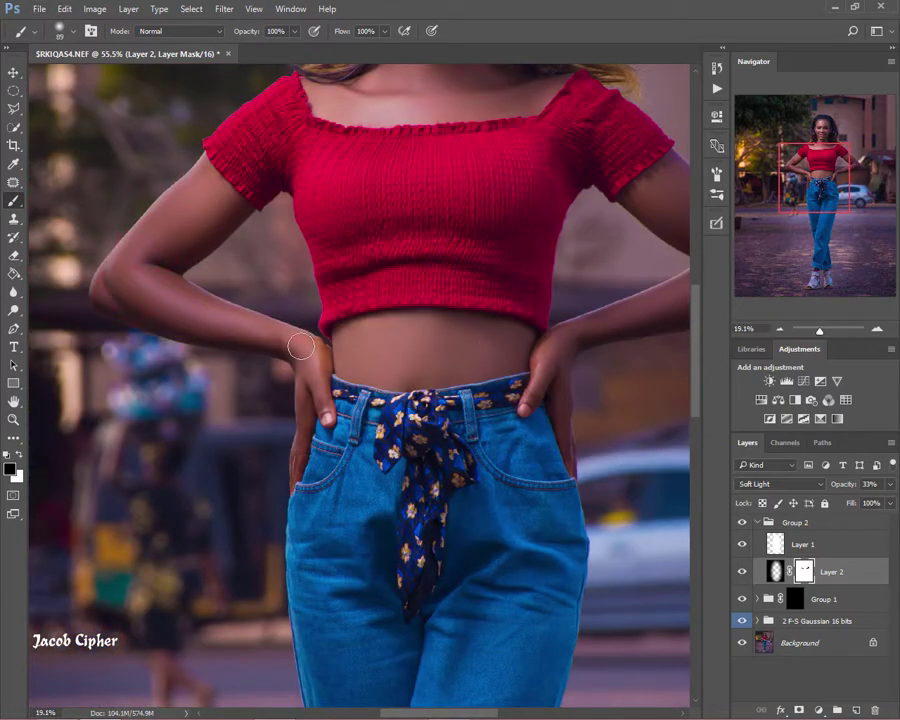
Step: Compare the whole picture with Group 2 hidden and shown, and collapse the group
key("ctrl+0")
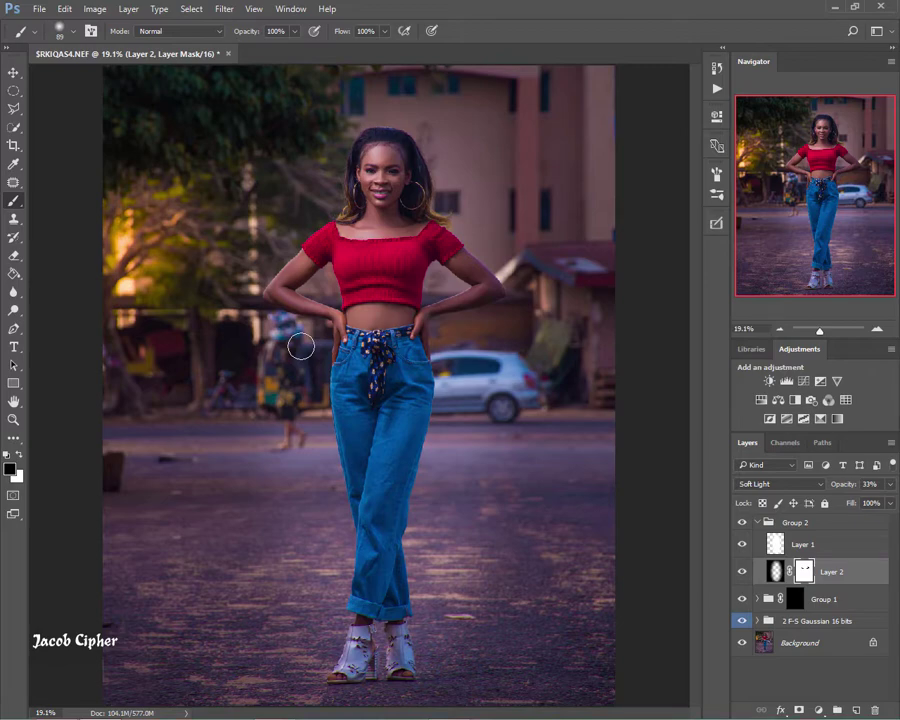
left_click(742, 522)
left_click(742, 522)
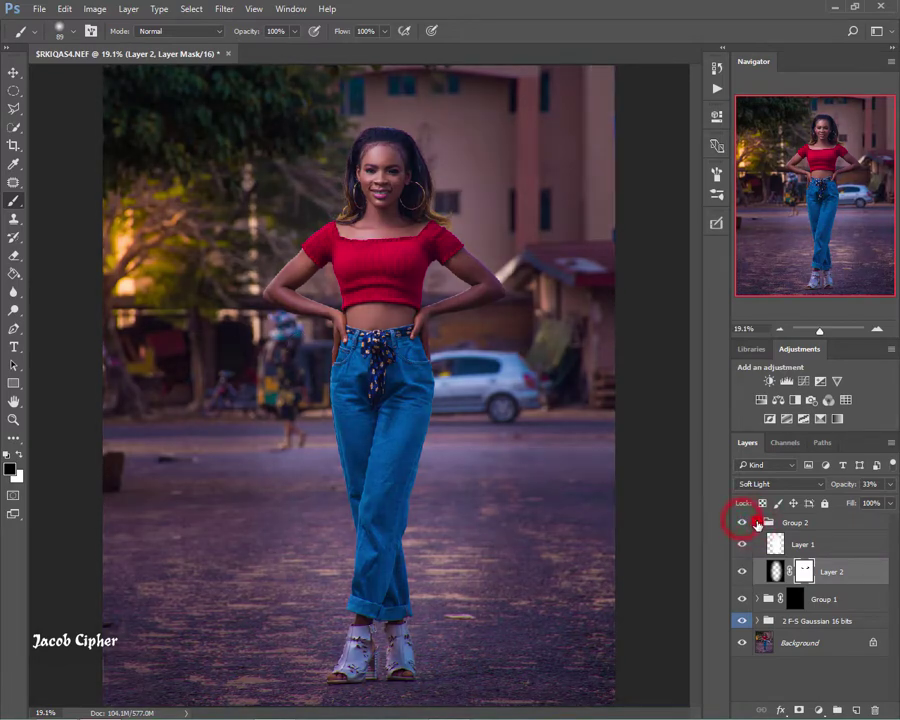
left_click(757, 523)
left_click(757, 523)
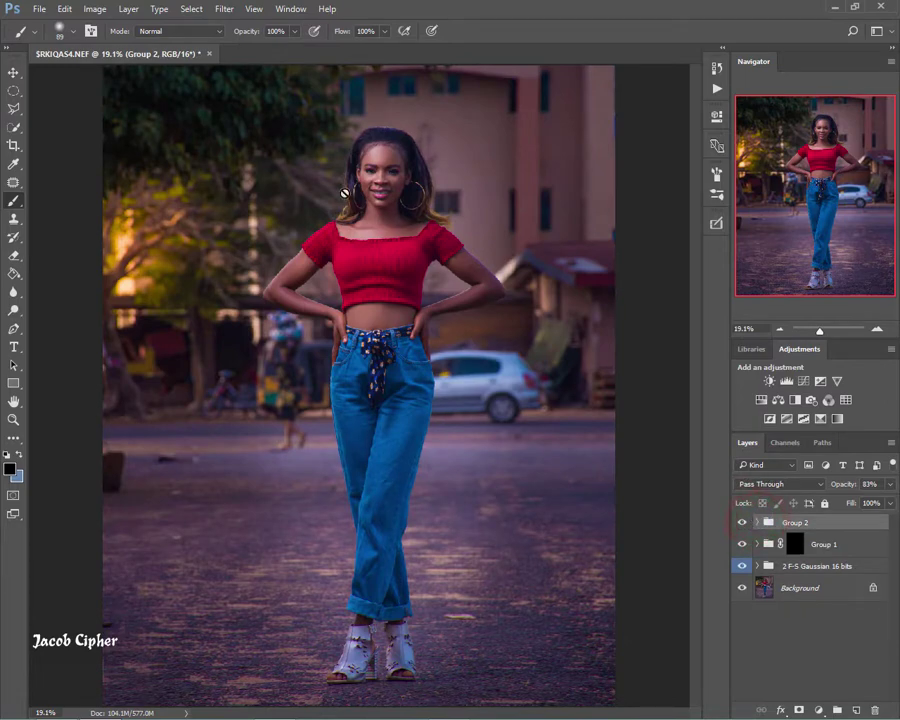
Step: Stamp all visible layers into a new merged layer above Group 2
left_click(13, 72)
left_click(272, 228)
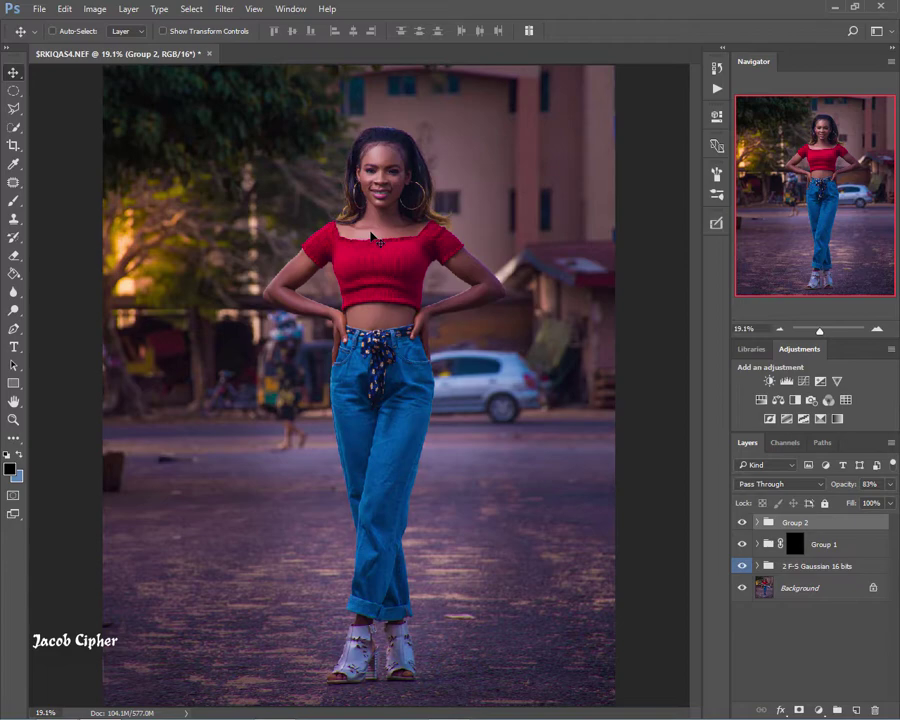
key("ctrl")
key("ctrl+alt+shift+e")
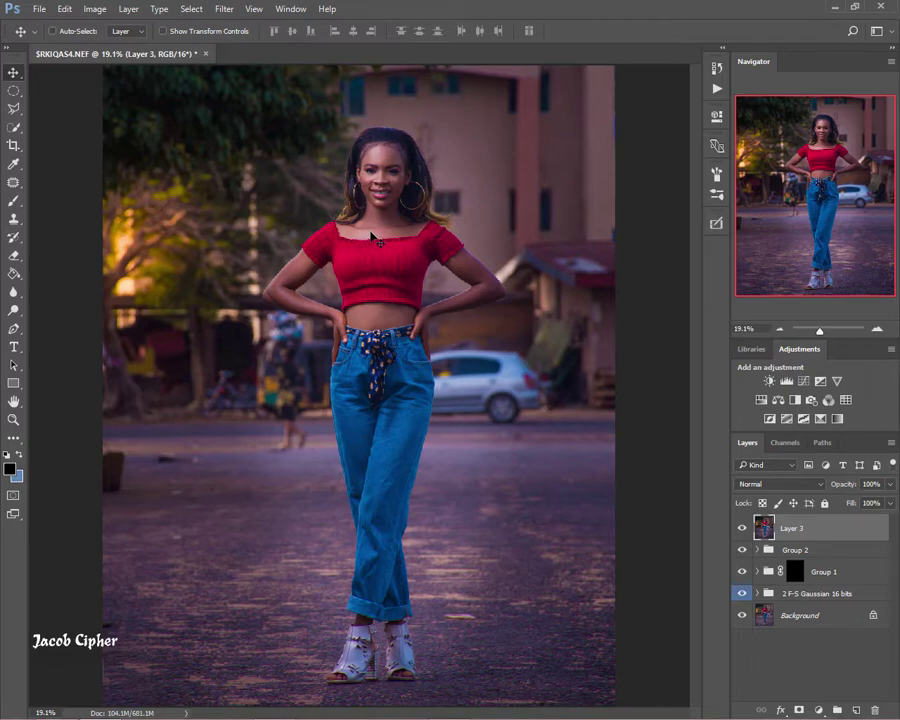
Step: Open the Camera Raw filter on Layer 3 and set the calibration hues to +60 for Red Primary and -60 for Blue Primary
key("ctrl")
key("ctrl+shift+a")
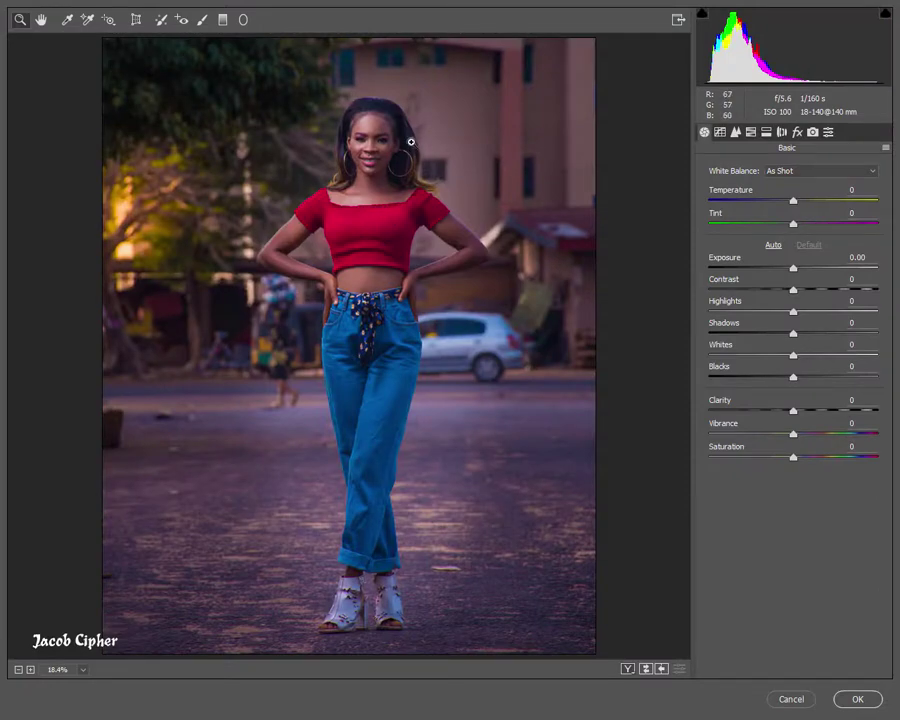
left_click(813, 133)
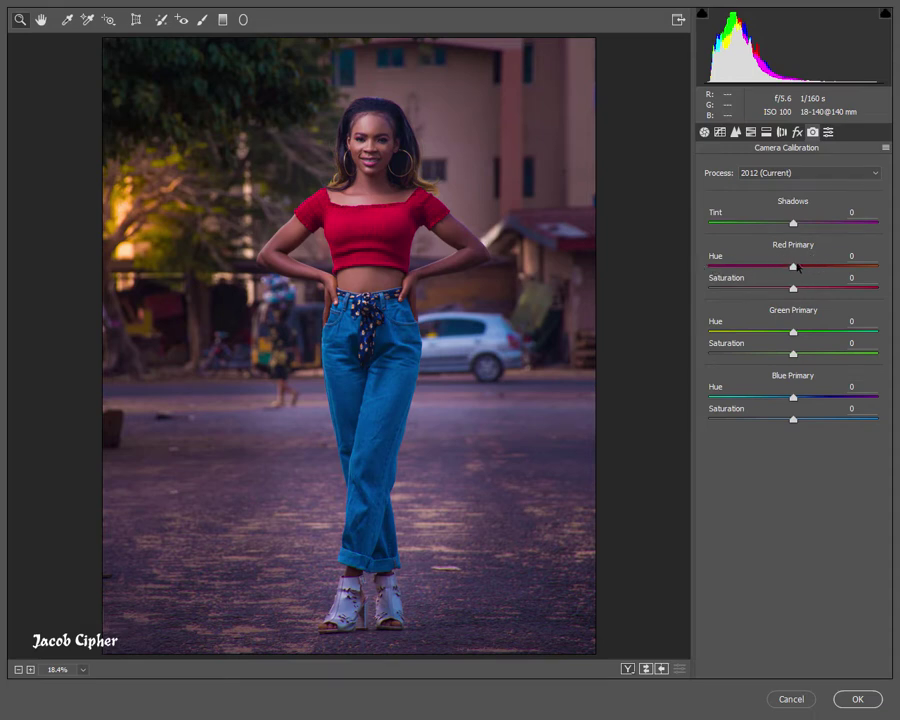
left_click(855, 256)
type("60")
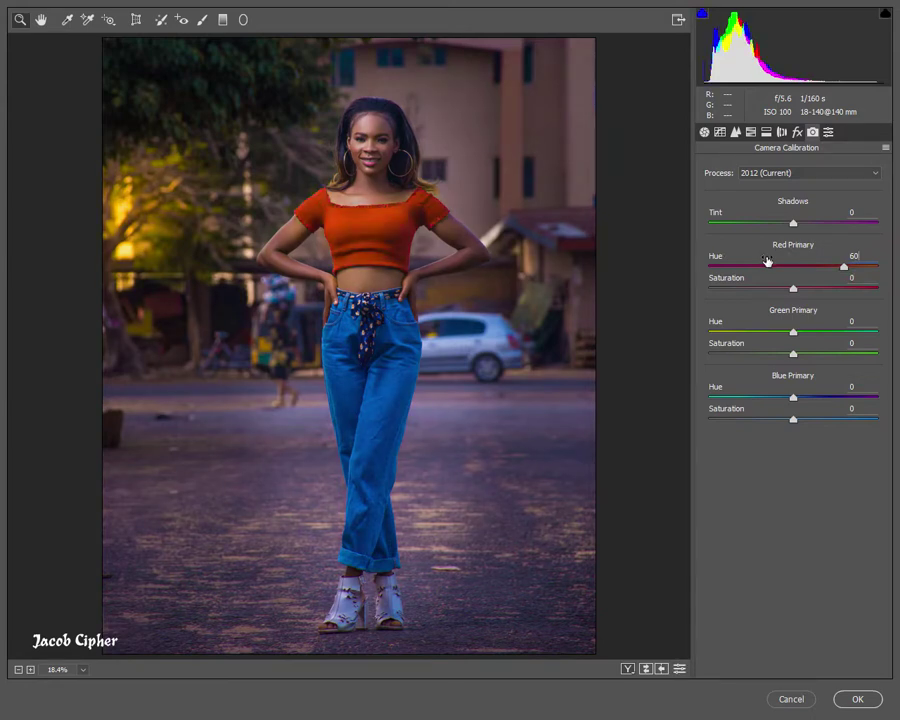
left_click(862, 386)
type("-60")
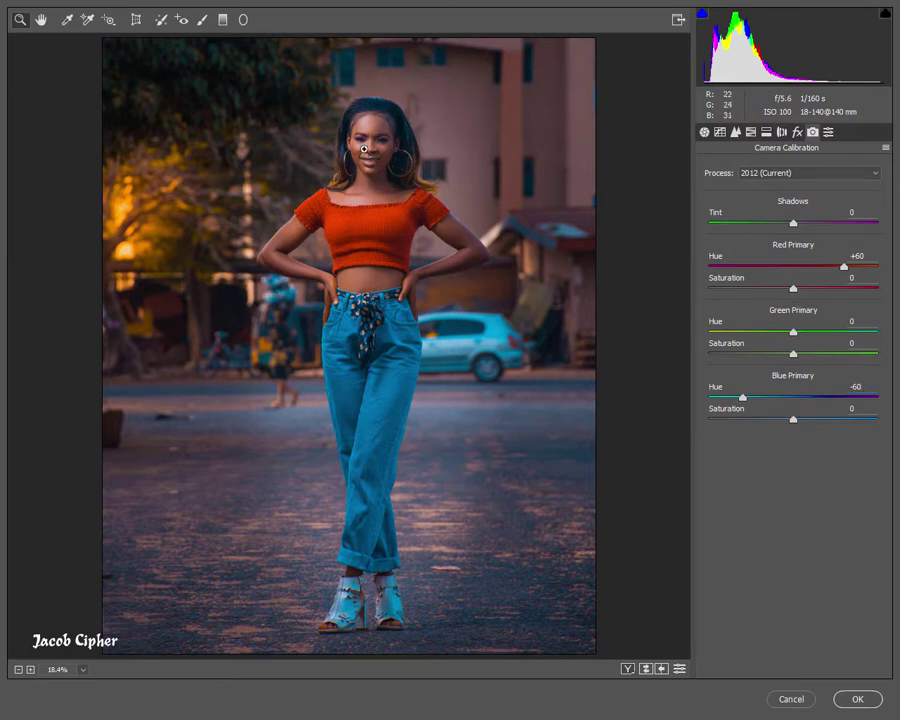
Step: Apply the Camera Raw filter with a slightly lower Red Primary saturation, and compare the result with the Background layer alone
left_click(793, 289)
left_click_drag(792, 291, 786, 292)
left_click(846, 699)
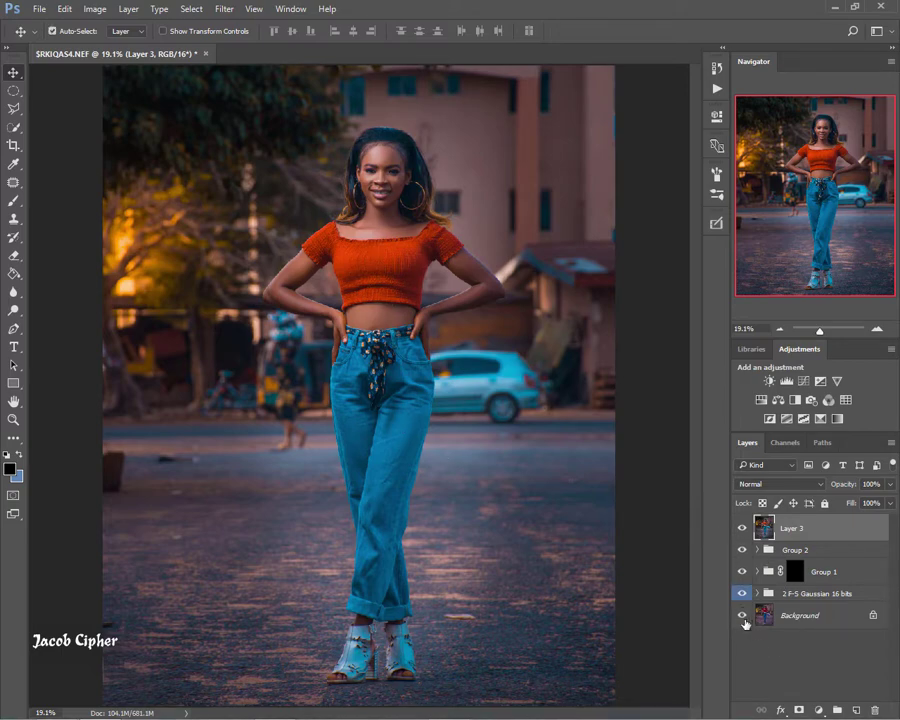
left_click(741, 616, "alt")
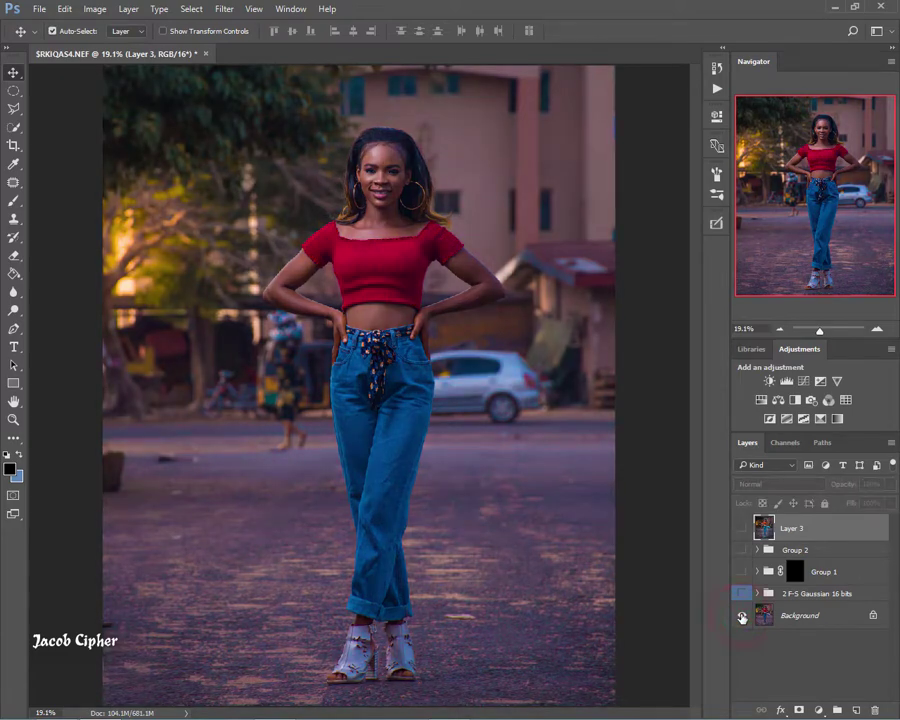
left_click(741, 616, "alt")
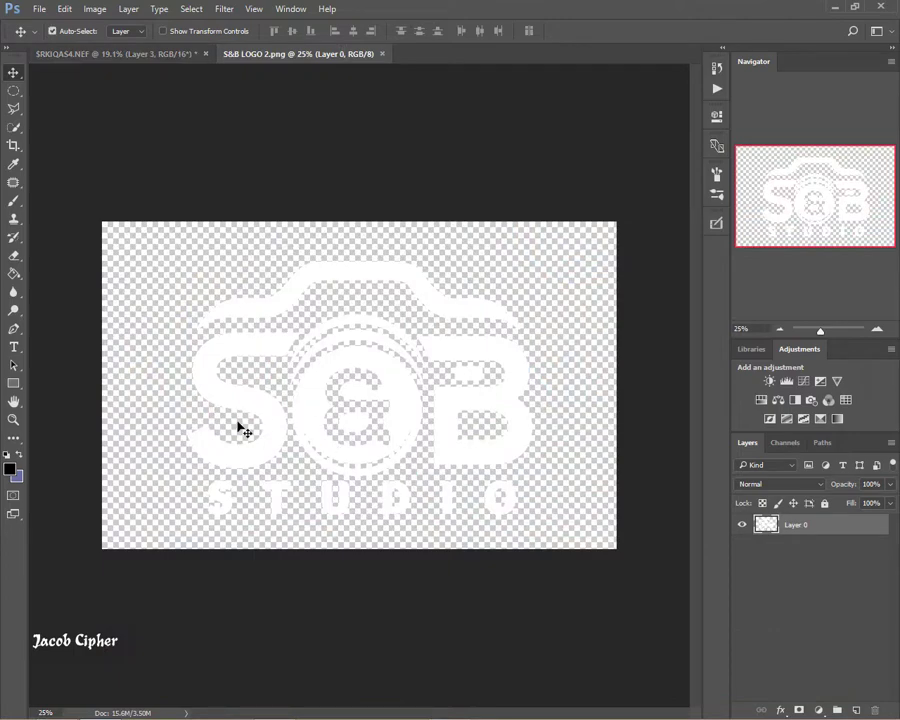
Step: Paste the white S&B Studio logo into the portrait and shrink it to a small mark on the road beside the subject's shoes
key("ctrl+w")
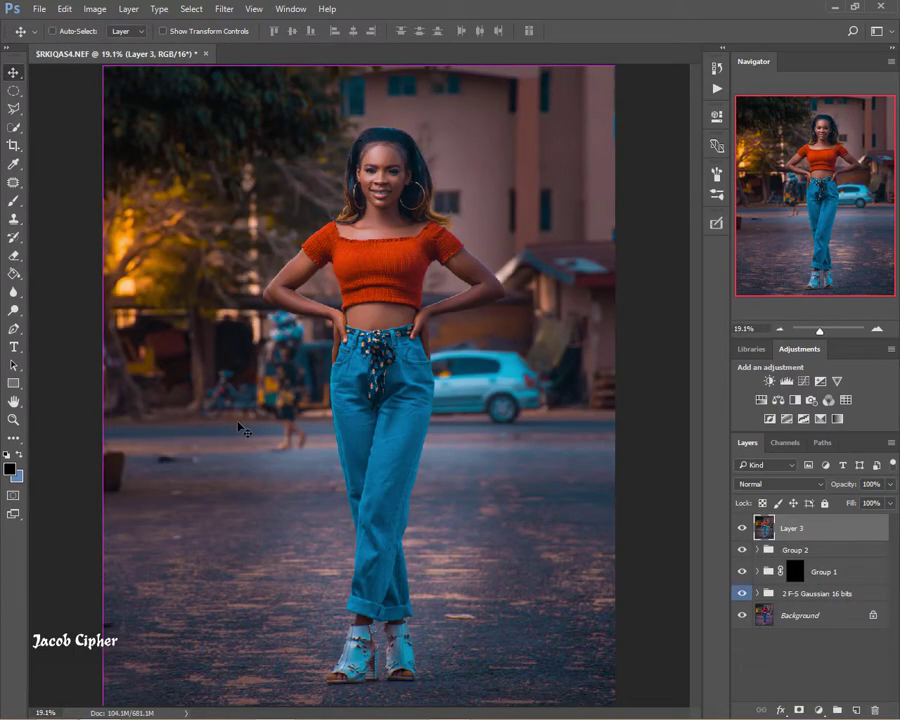
key("ctrl+v")
key("ctrl+t")
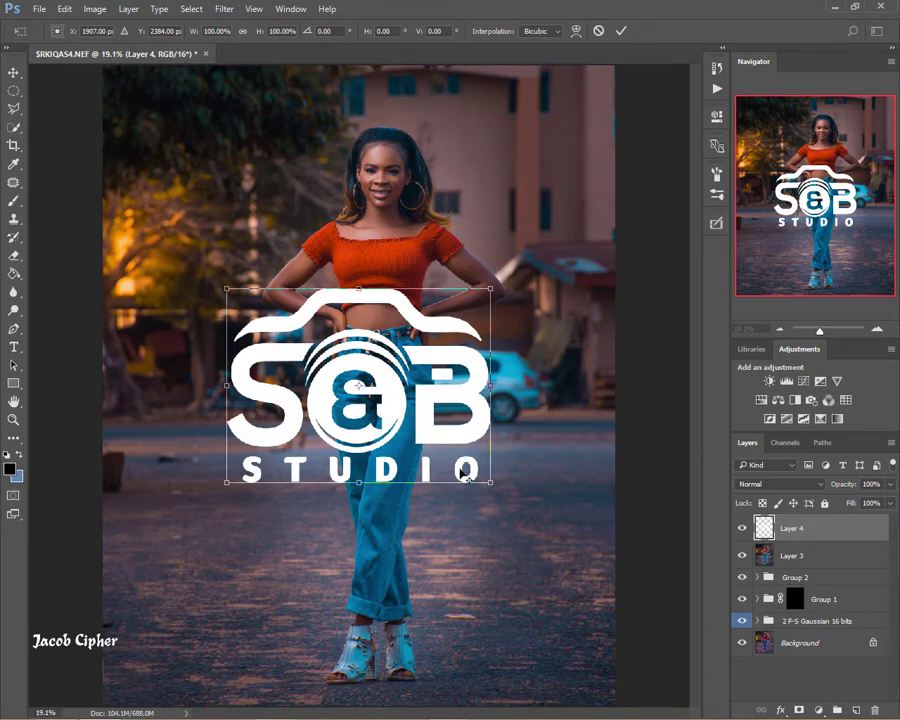
left_click_drag(490, 482, 508, 640)
key("Return")
key("ctrl+t")
key("Return")
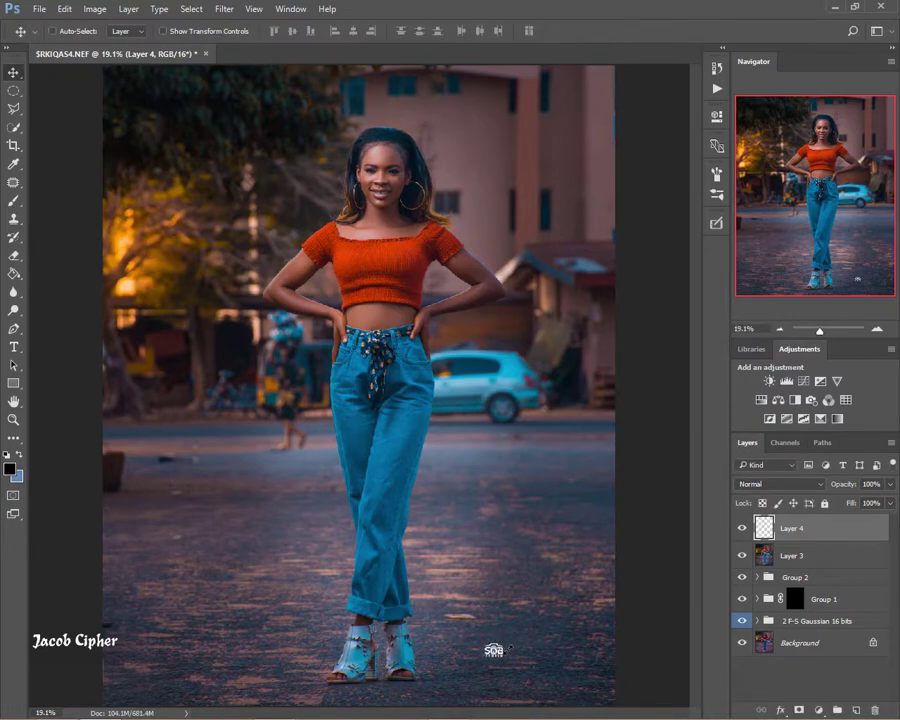
left_click(441, 419)
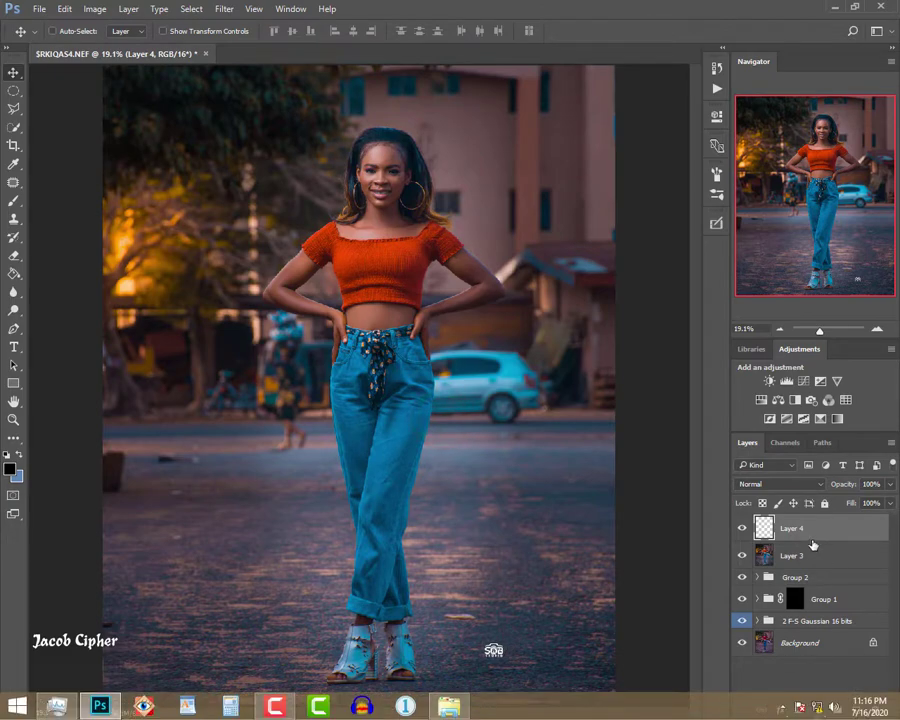
Step: Reduce the opacity of Layer 3 to 77% and compare the picture with the layer hidden and shown
left_click(816, 553)
left_click(889, 503)
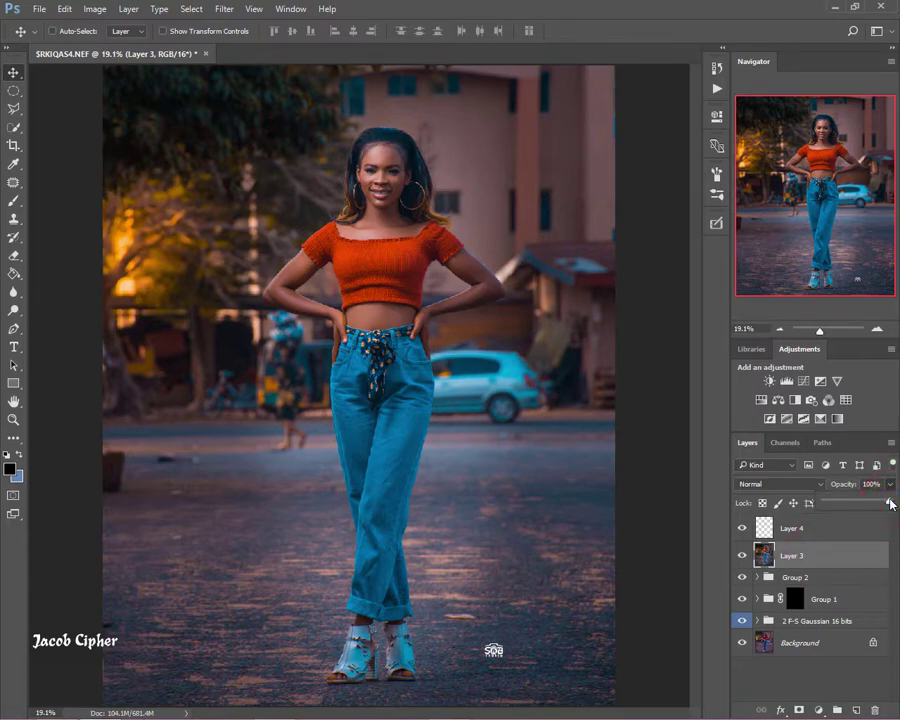
left_click_drag(889, 503, 874, 503)
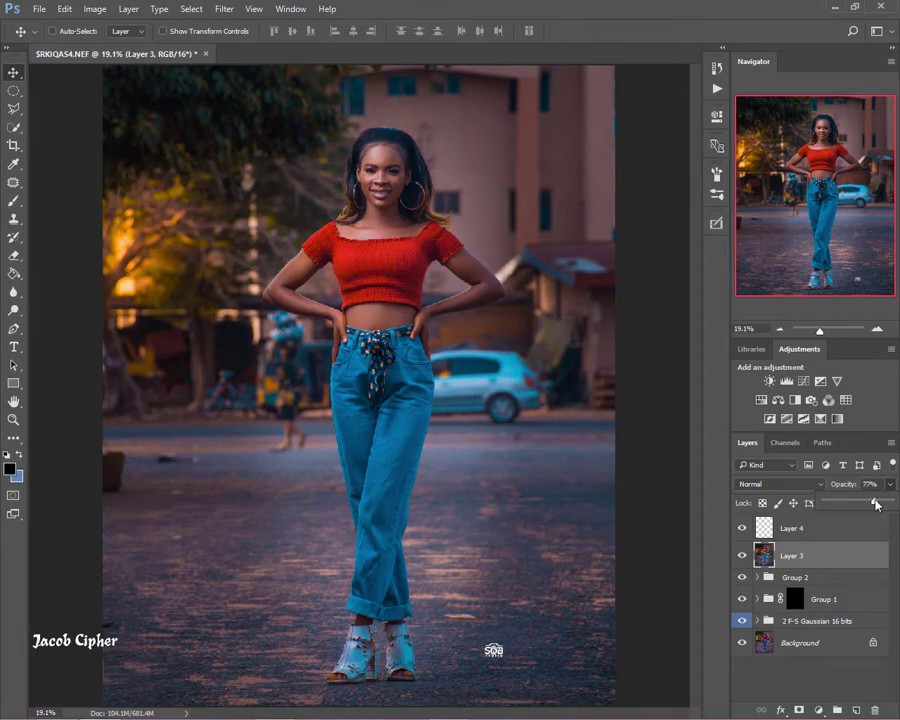
left_click(743, 555)
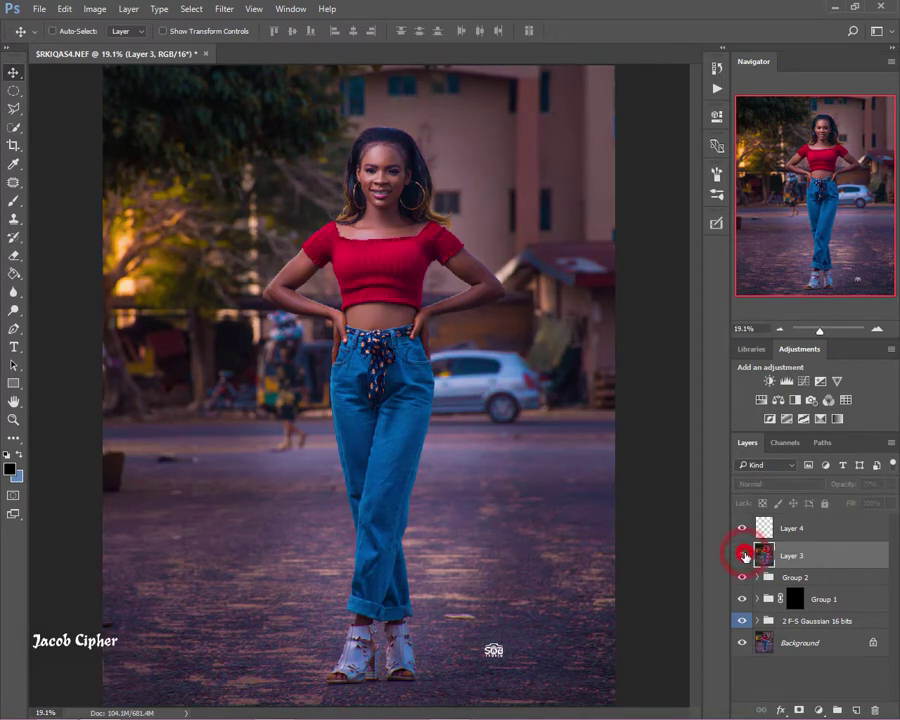
left_click(743, 555)
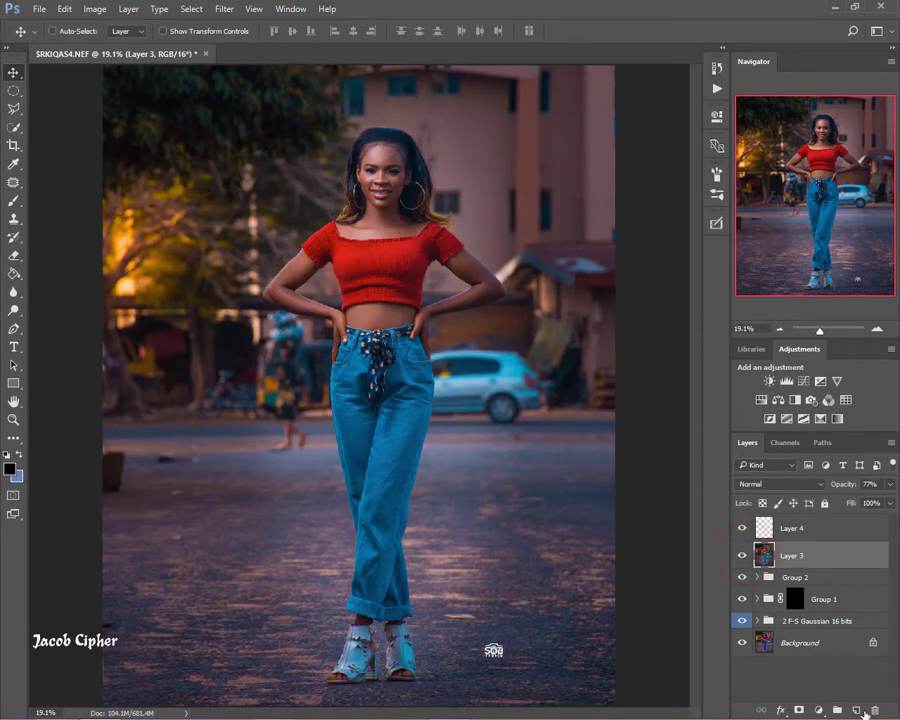
Step: Add an empty group above Layer 3 and a Curves adjustment layer above Layer 4 with the midtones pulled slightly down
left_click(837, 709)
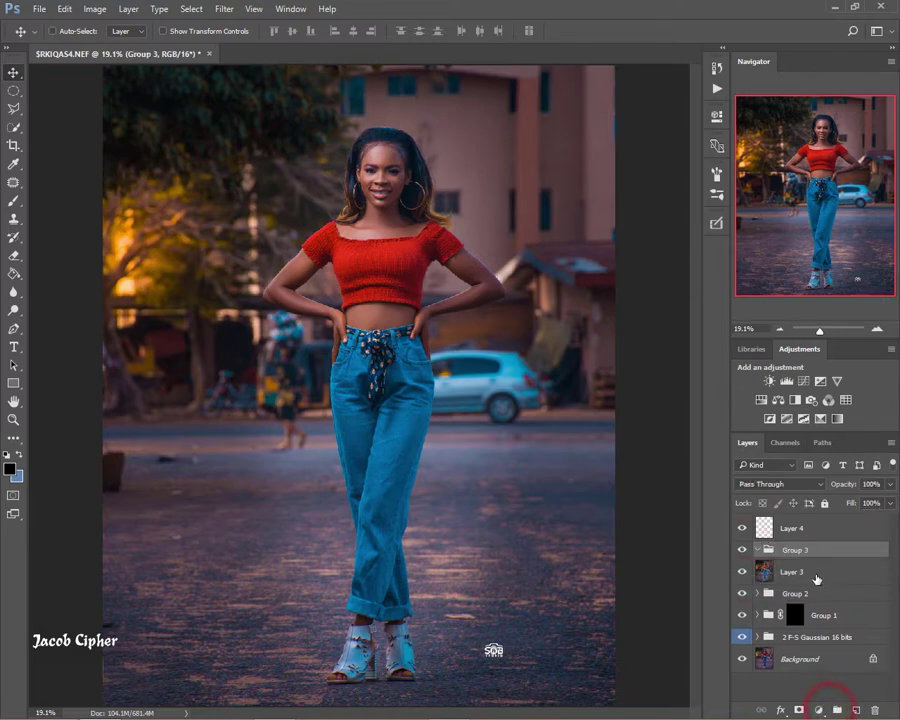
left_click(820, 527)
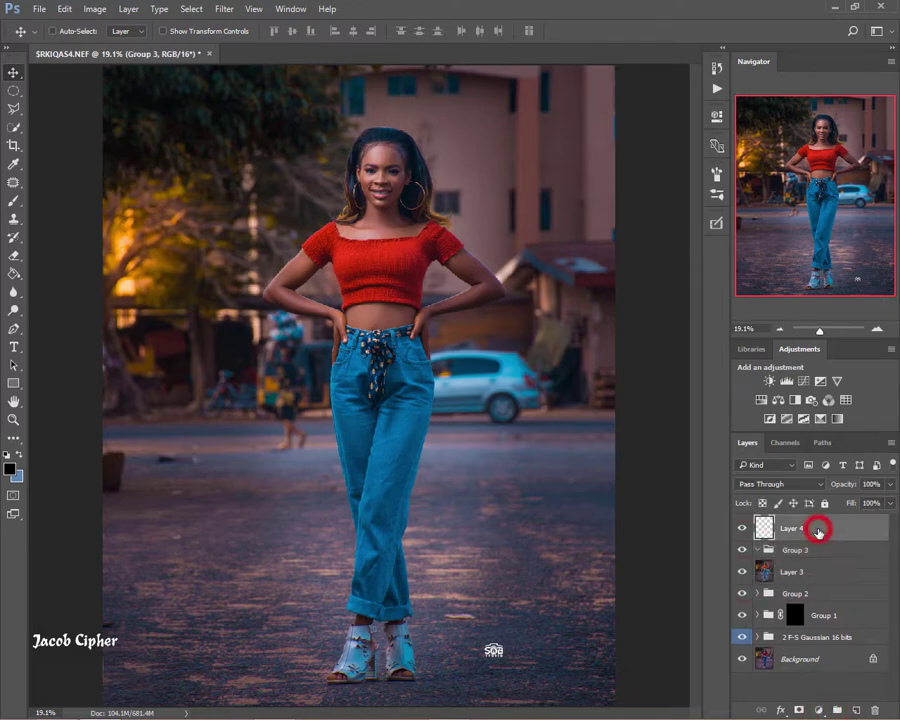
left_click(818, 711)
left_click(815, 482)
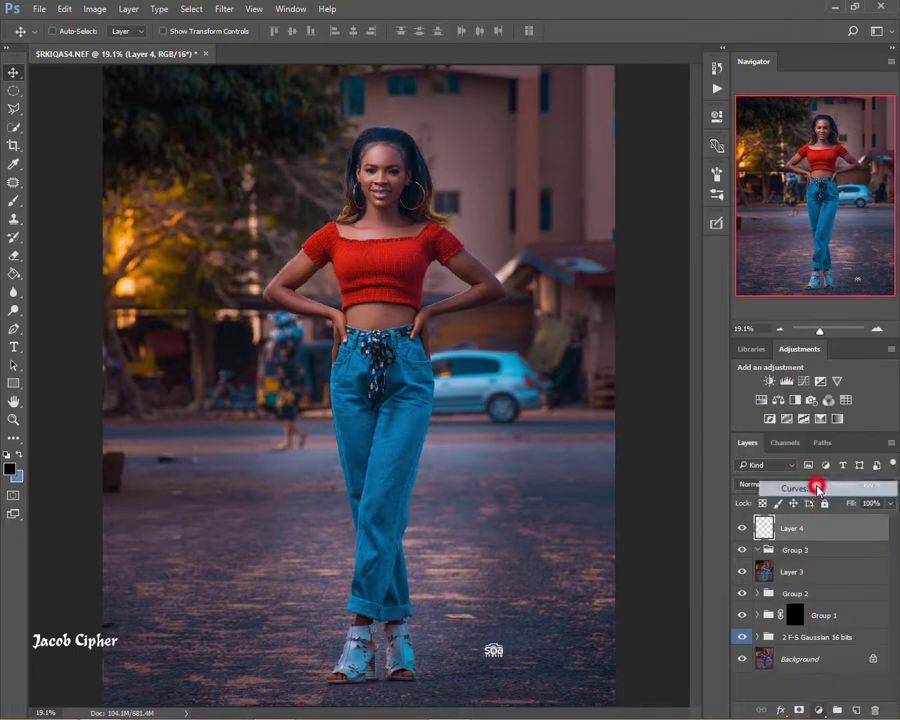
left_click(803, 381)
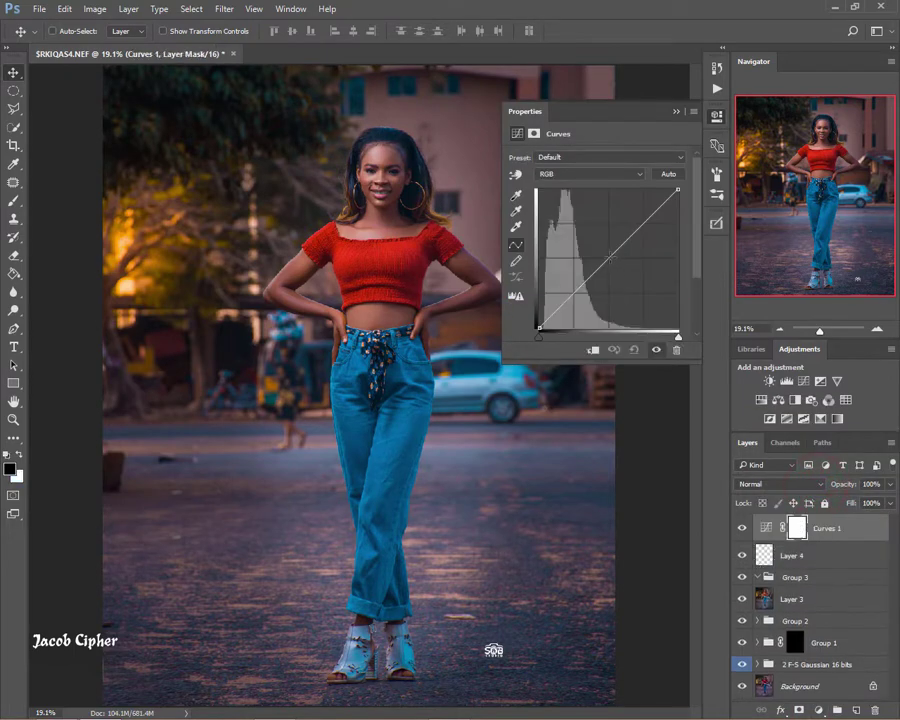
left_click(611, 259)
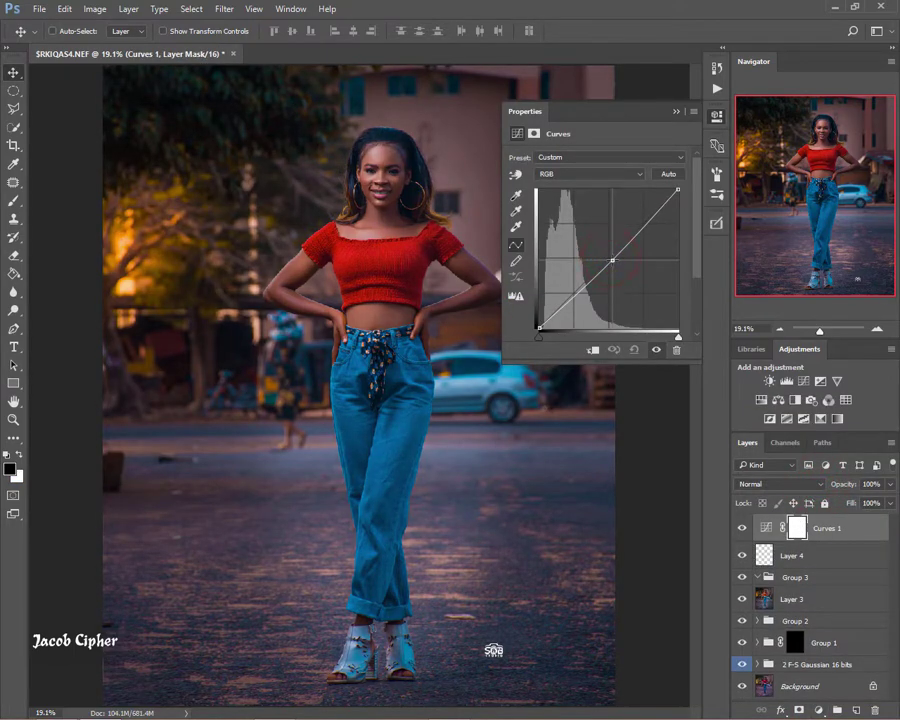
left_click(675, 111)
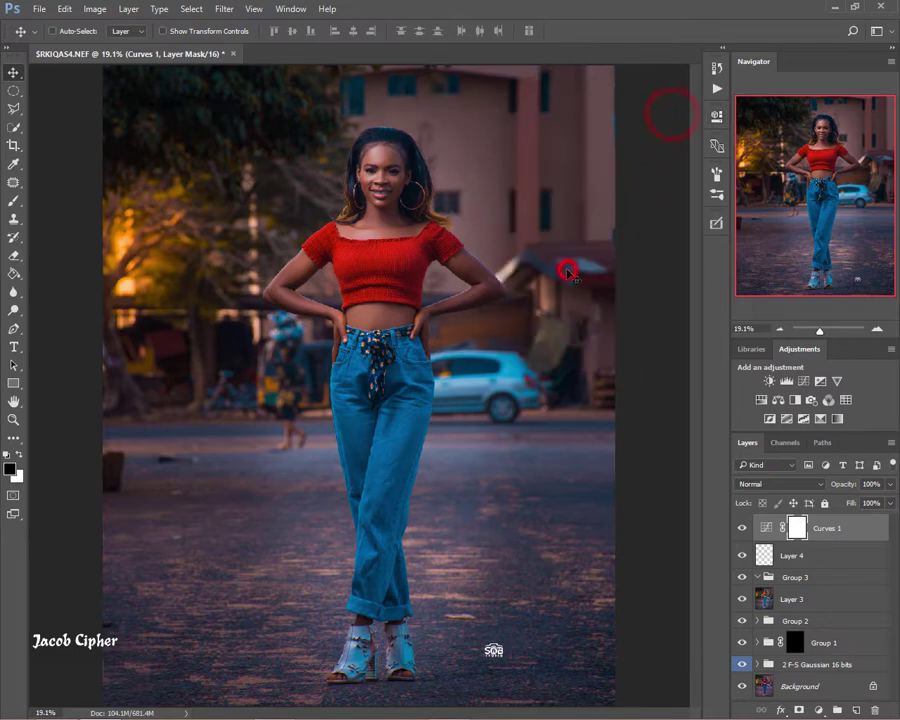